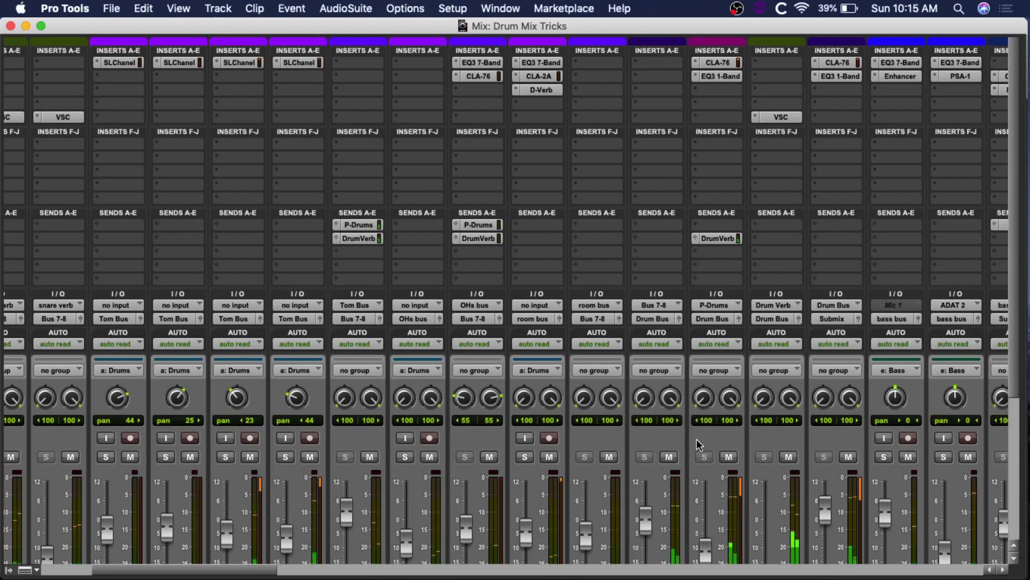
- Solo all tracks of the Drums group in the mixer, from Kick through Room 1
scroll(727, 410, "left", 2)
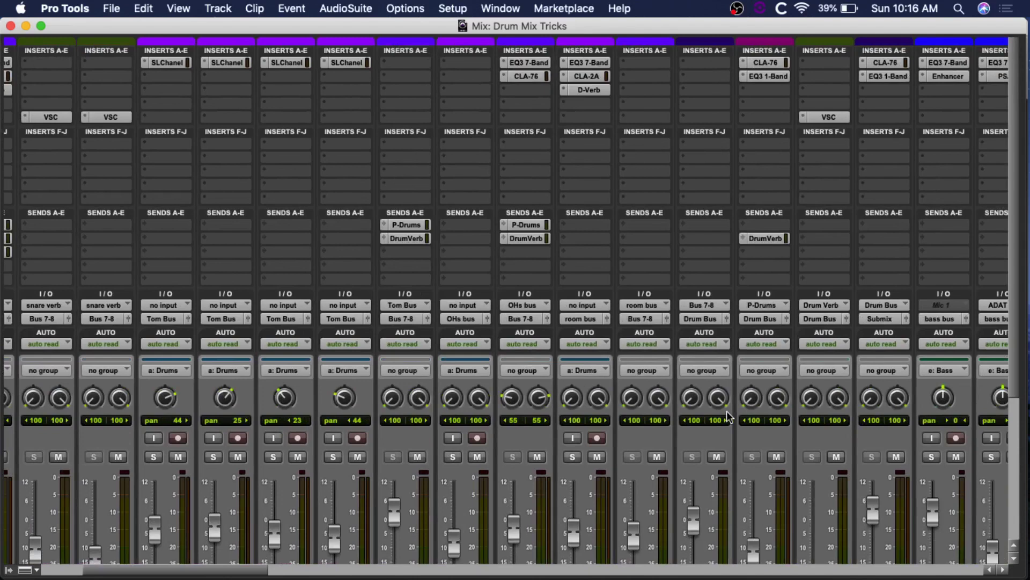
scroll(690, 413, "left", 2)
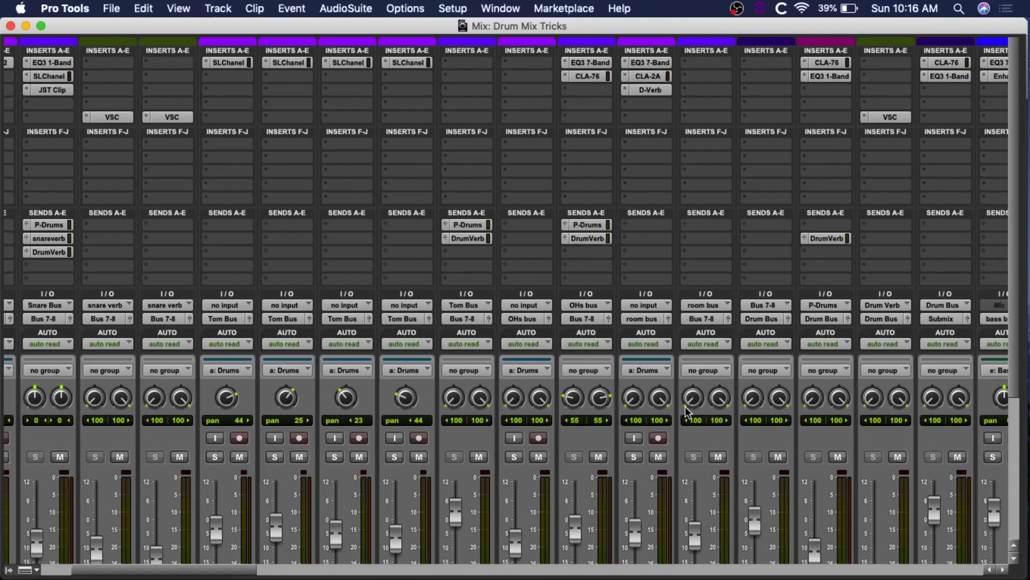
scroll(689, 414, "left", 4)
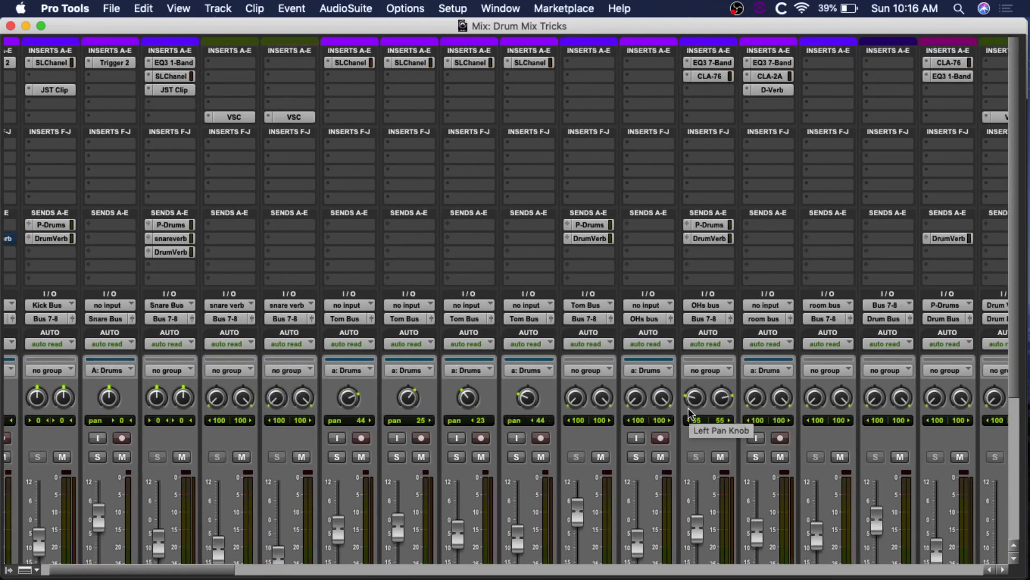
scroll(688, 413, "left", 2)
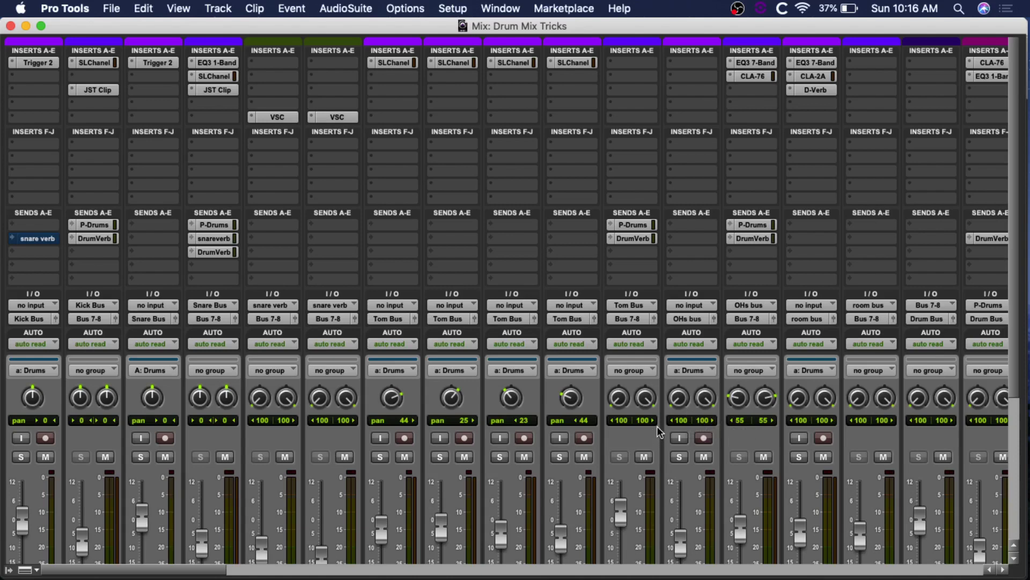
scroll(656, 425, "down", 5)
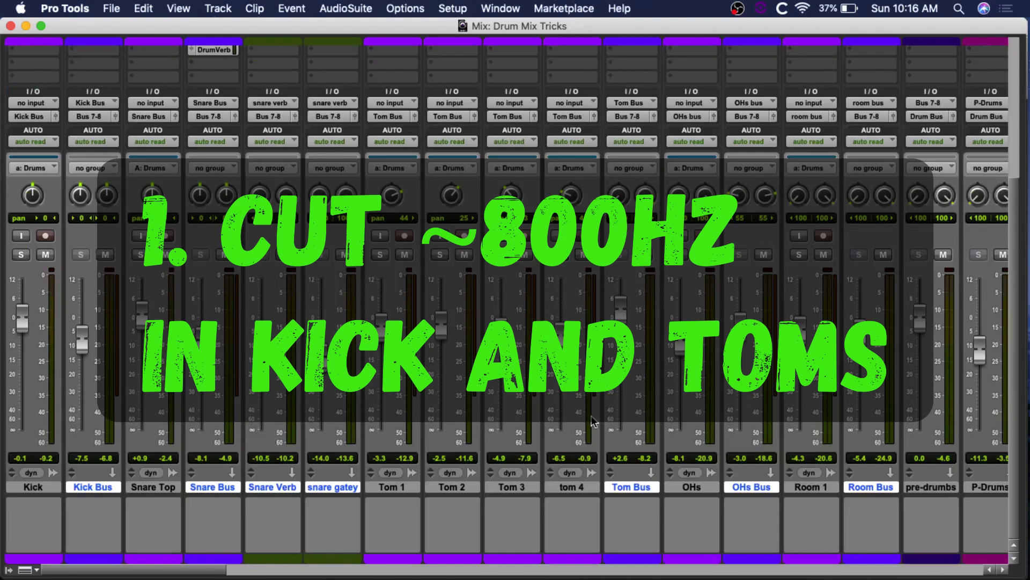
scroll(494, 406, "up", 5)
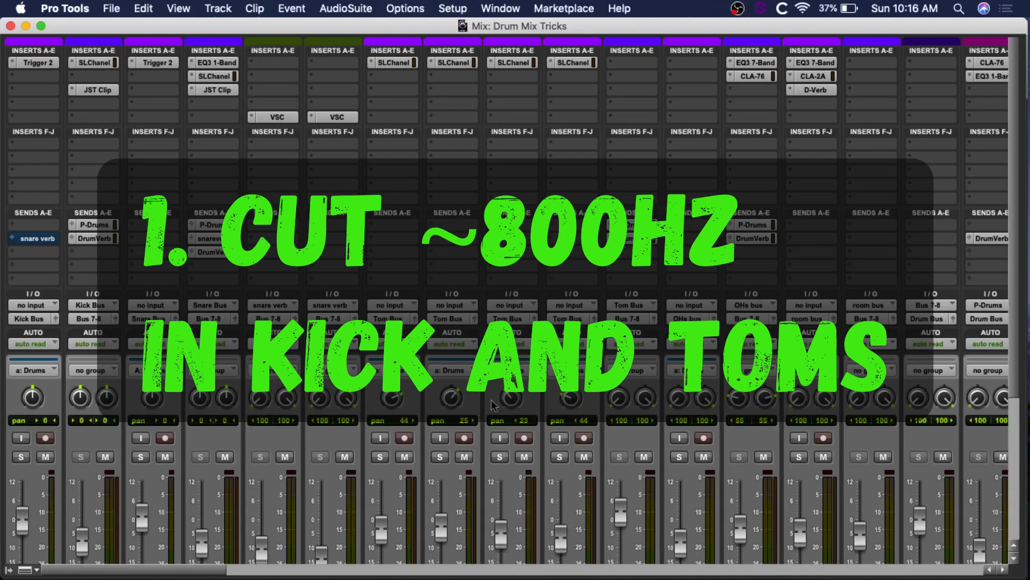
scroll(495, 400, "down", 5)
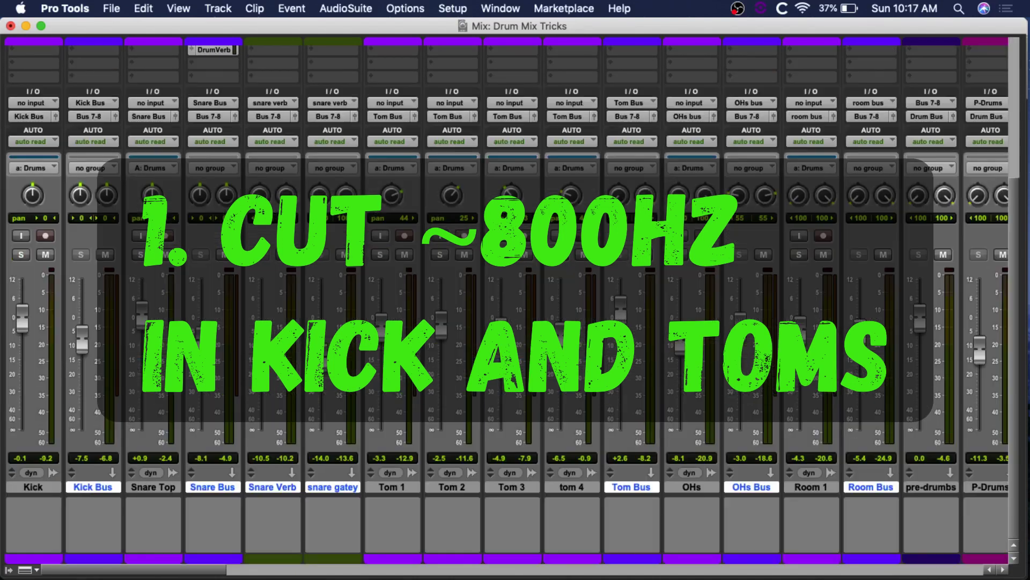
key("shift+s")
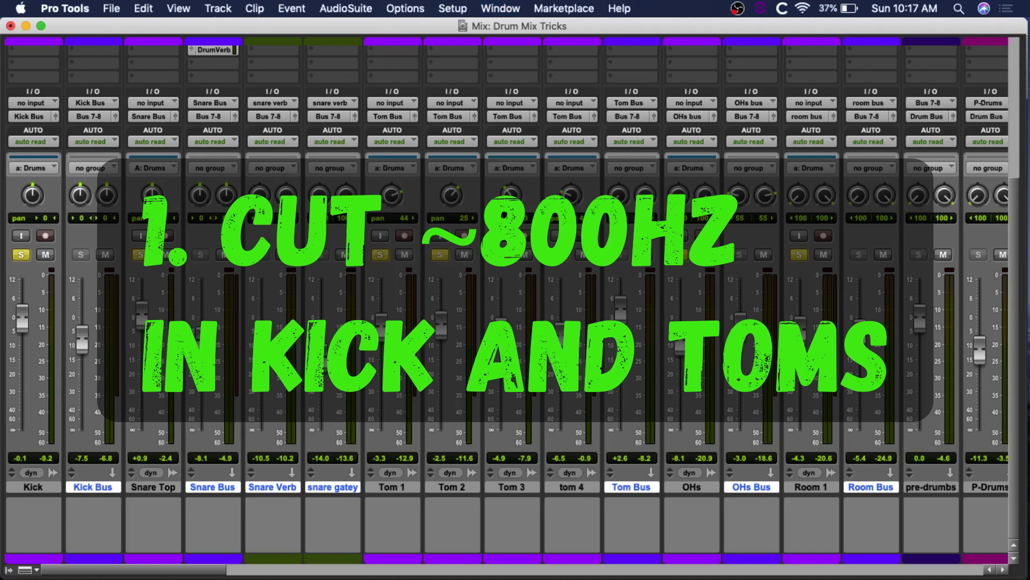
- Set the playback start near bar 24, just before the first tom hits, in the Edit window, and enlarge that section of the timeline
key("super+equal")
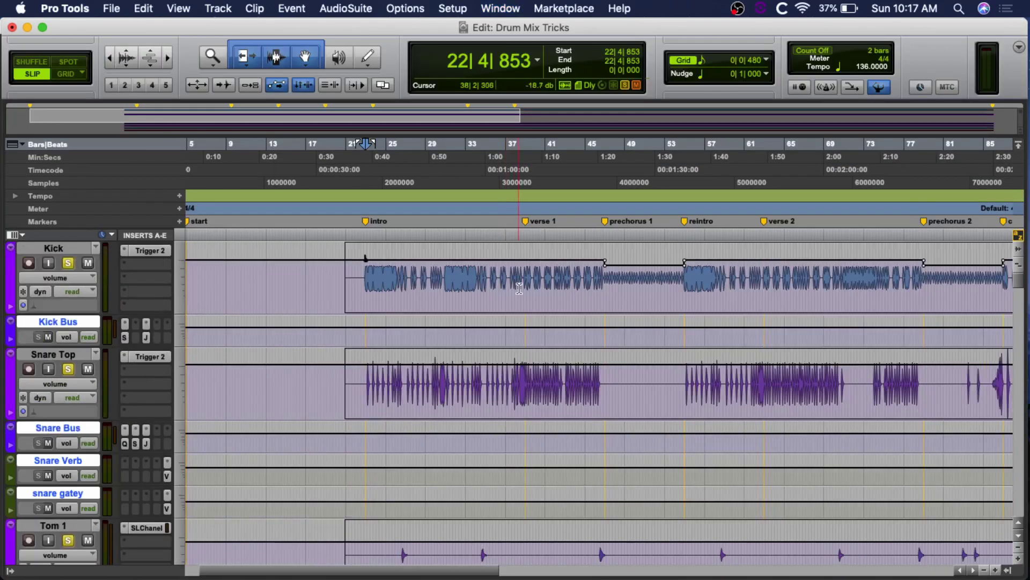
scroll(519, 288, "down", 6)
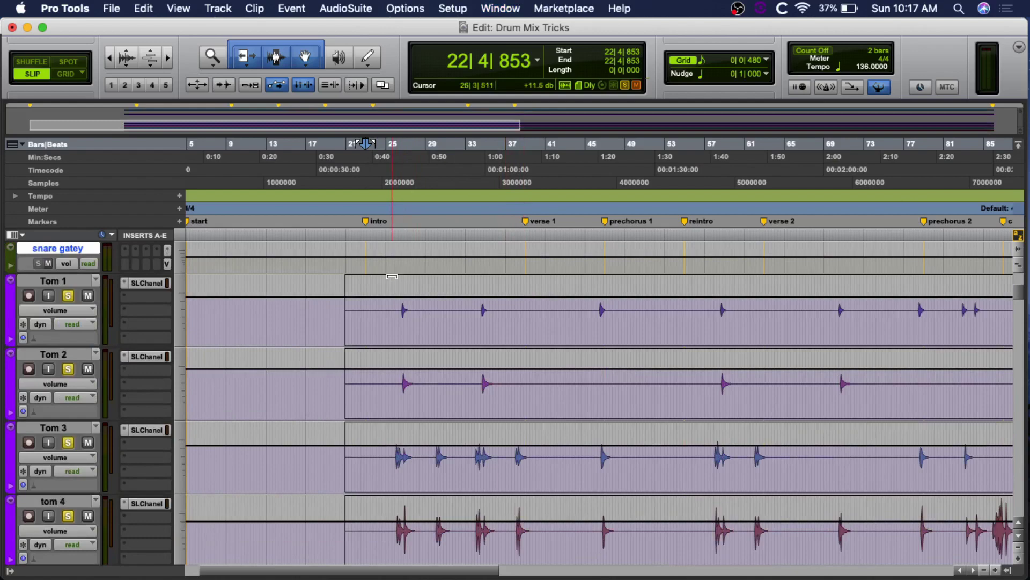
left_click(382, 290)
key("super+bracketright")
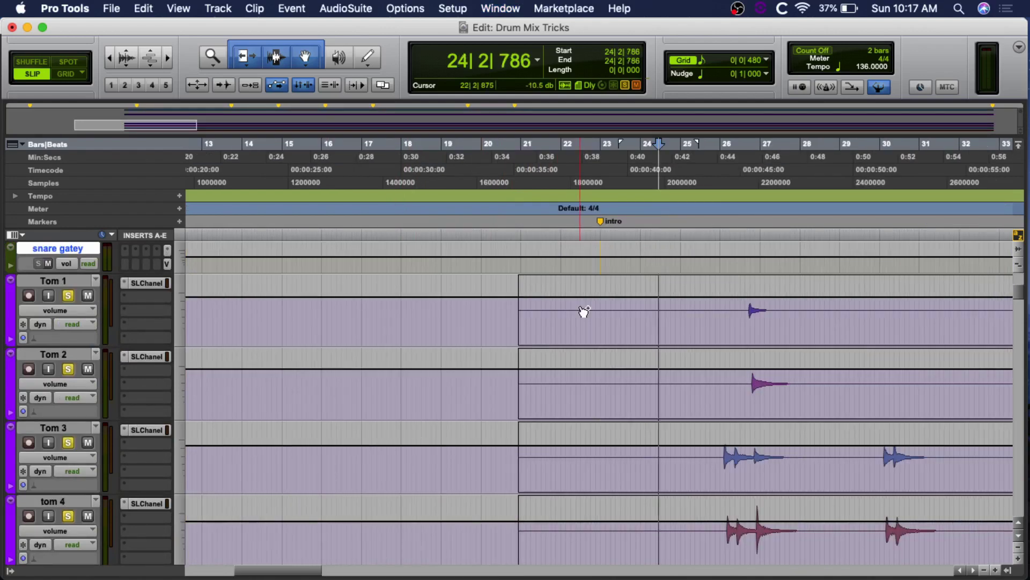
- Examine the low-mid EQ settings in the mixer's SSLChannel plug-ins on Tom 1, Tom 2, Tom 3, tom 4 and Kick Bus
key("super+equal")
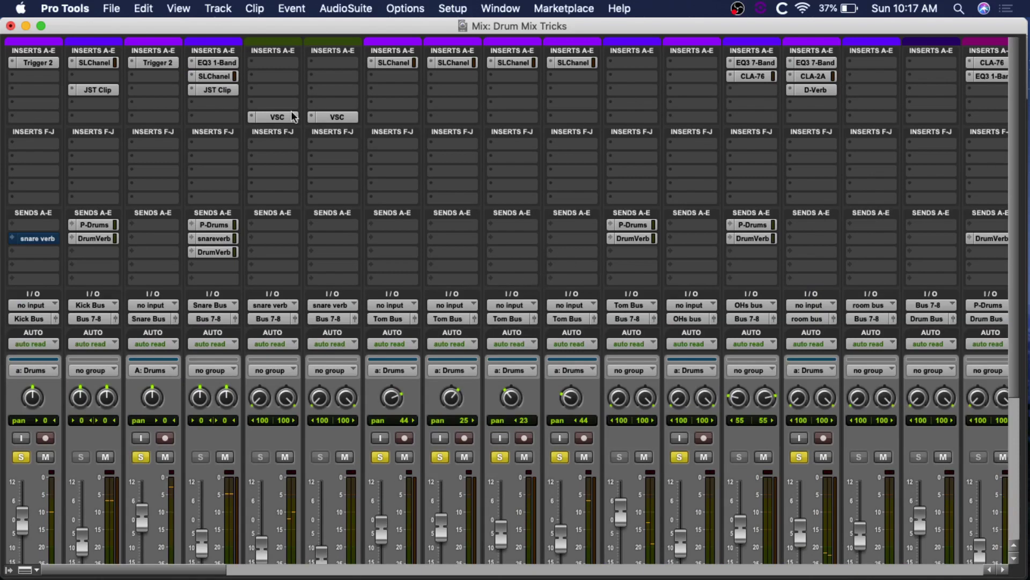
left_click(397, 63)
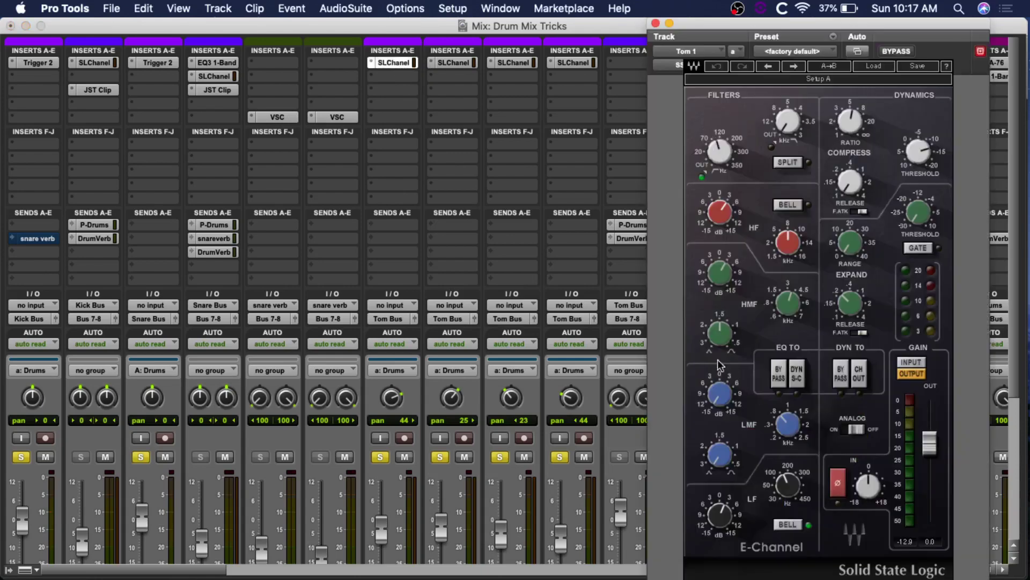
left_click(454, 62)
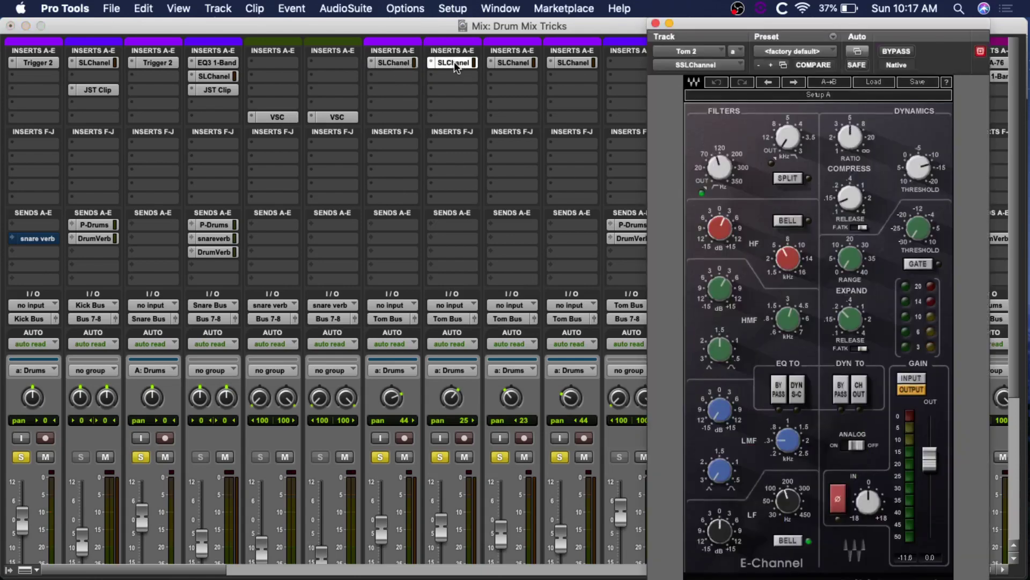
left_click(511, 62)
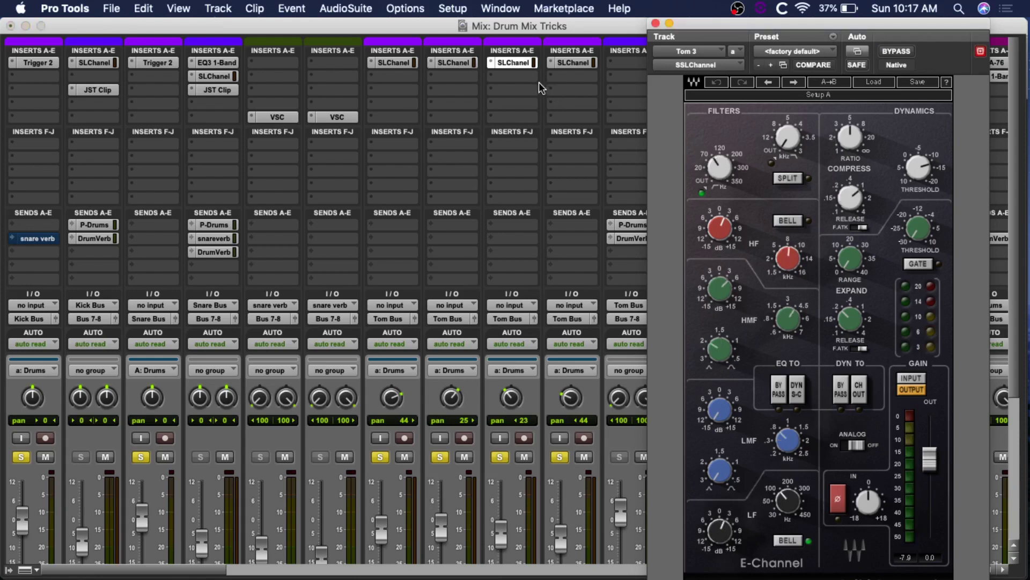
left_click(568, 63)
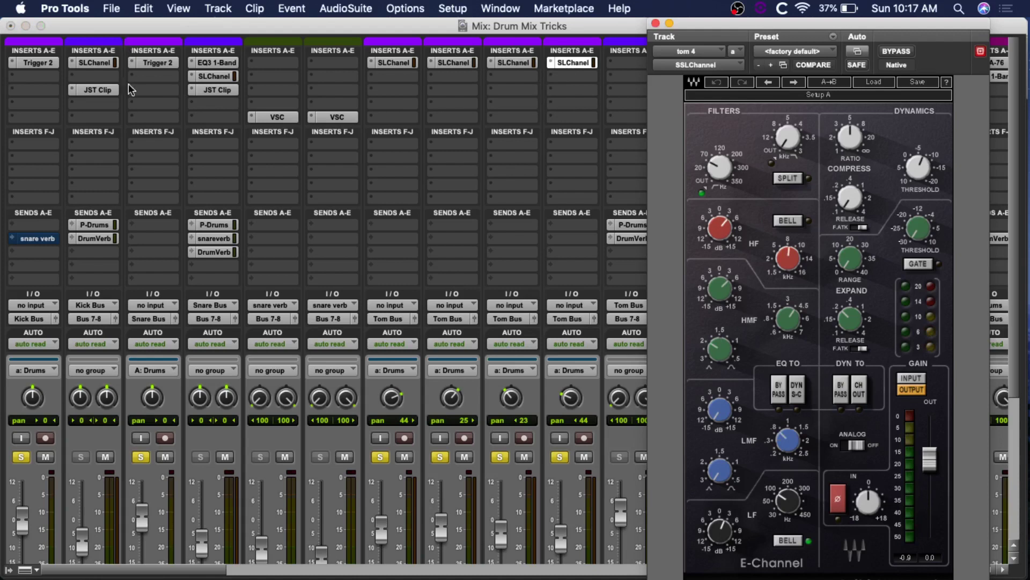
left_click(88, 61)
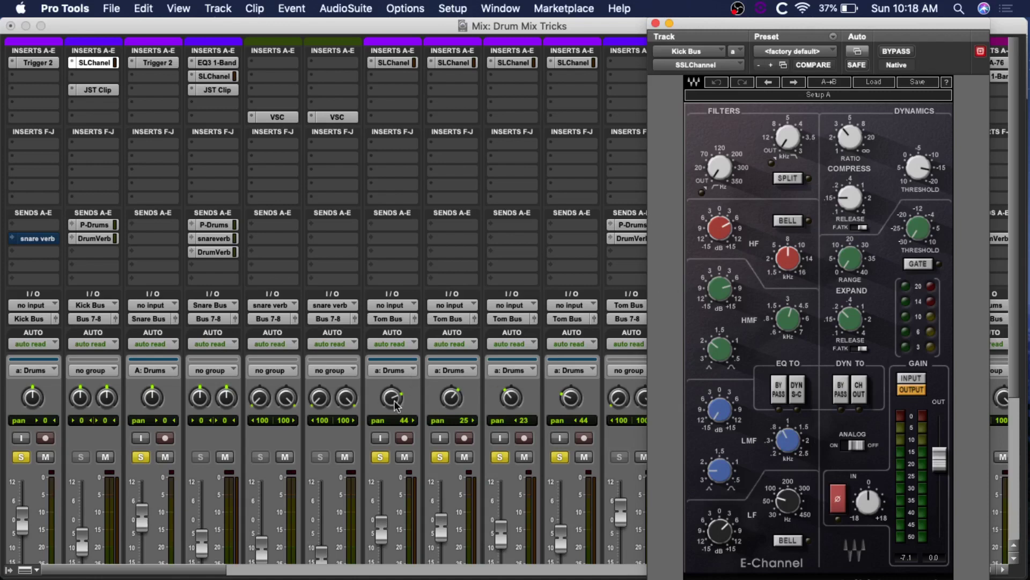
- Deactivate the Drums group and solo only the Kick track
left_click(380, 459)
left_click(397, 376)
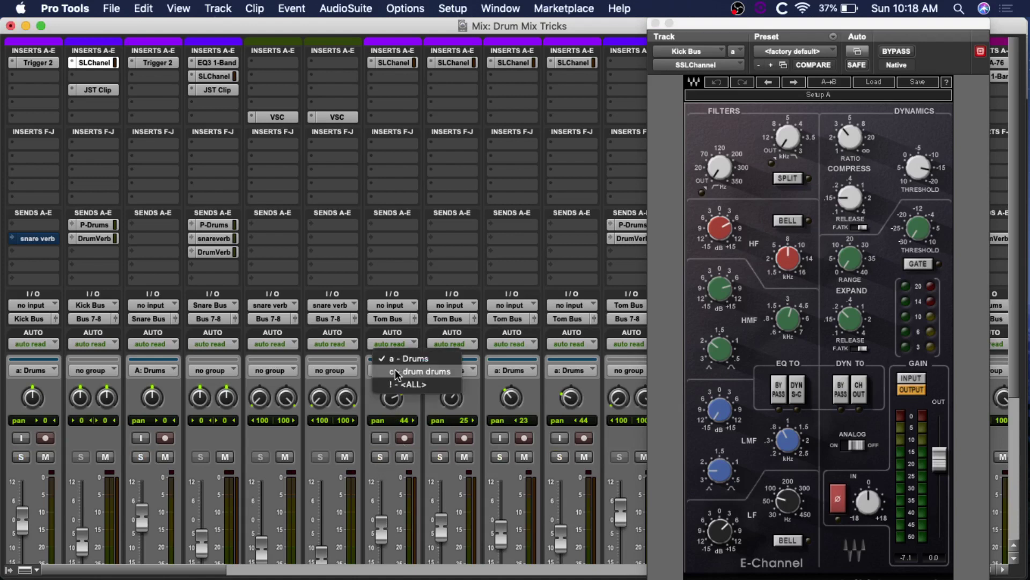
left_click(417, 358)
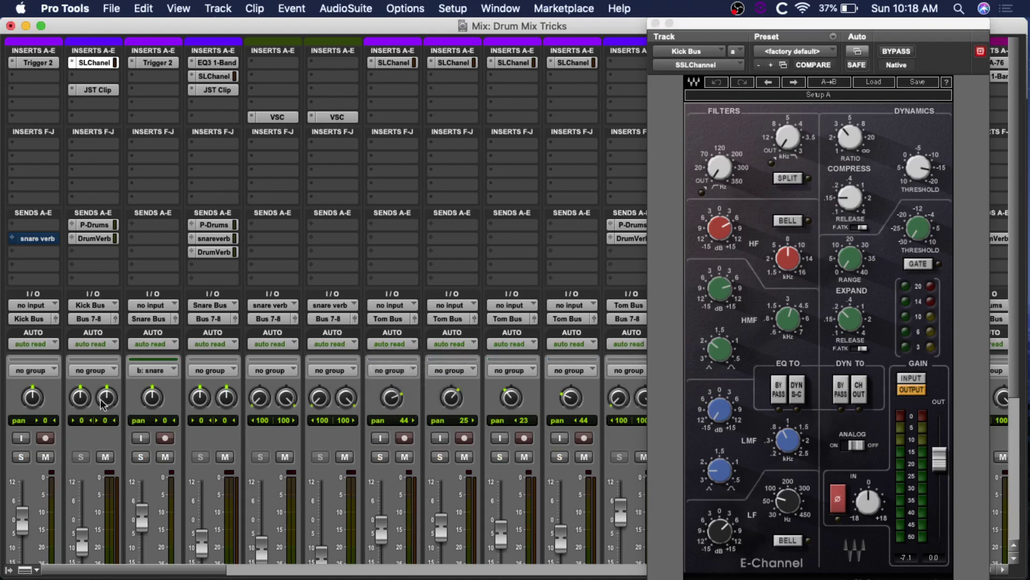
left_click(20, 457)
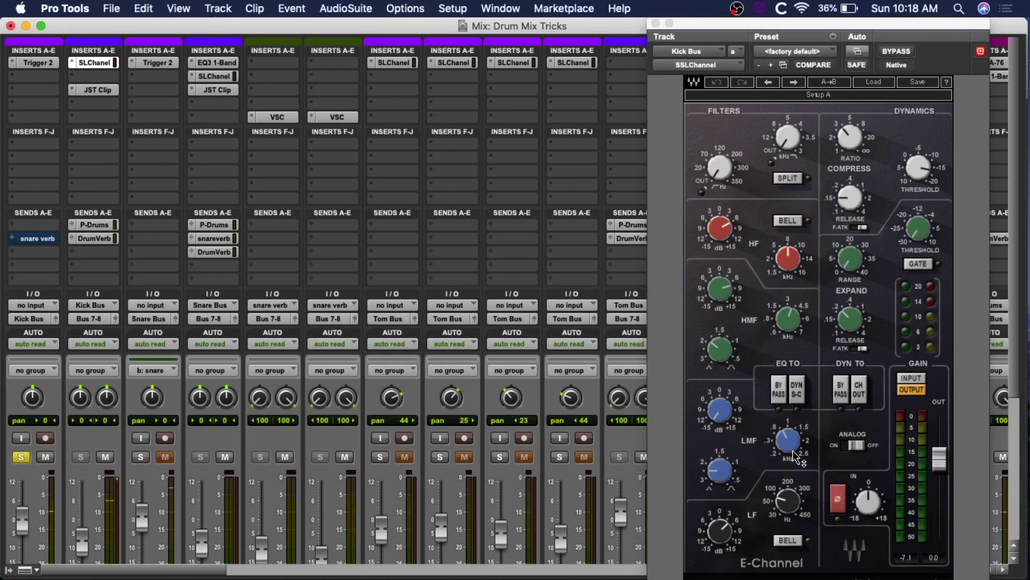
- During kick playback, reset the Kick Bus low-mid EQ gain to 0 dB twice for comparison, undoing the reset each time
mouse_move(792, 441)
mouse_move(728, 422)
key("space")
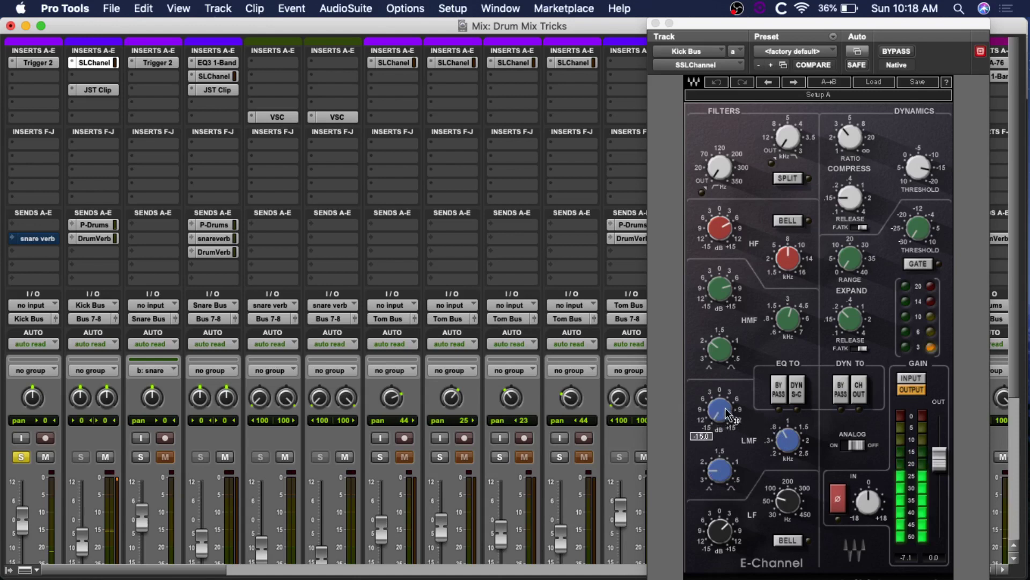
left_click(724, 414)
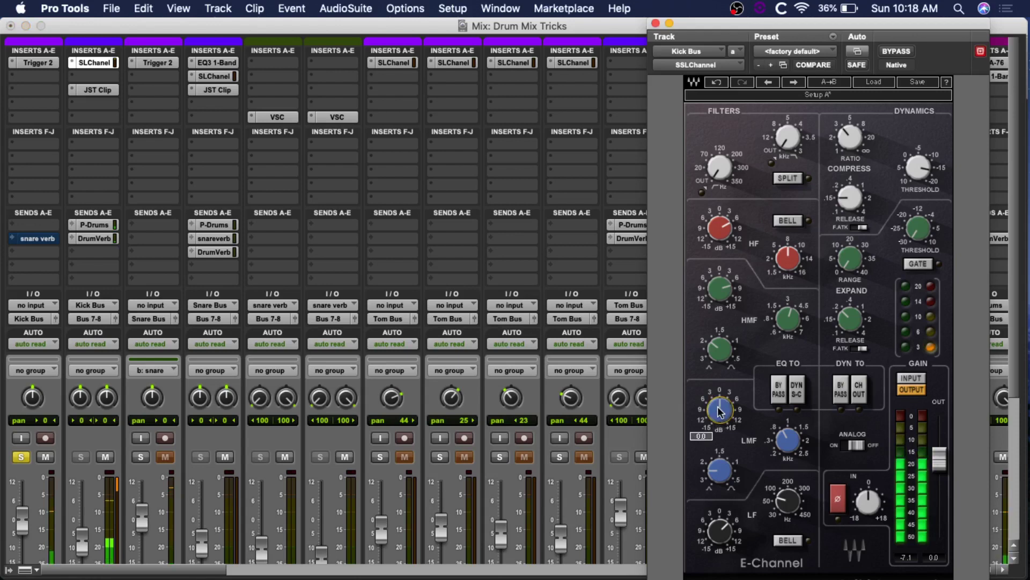
left_click(717, 83)
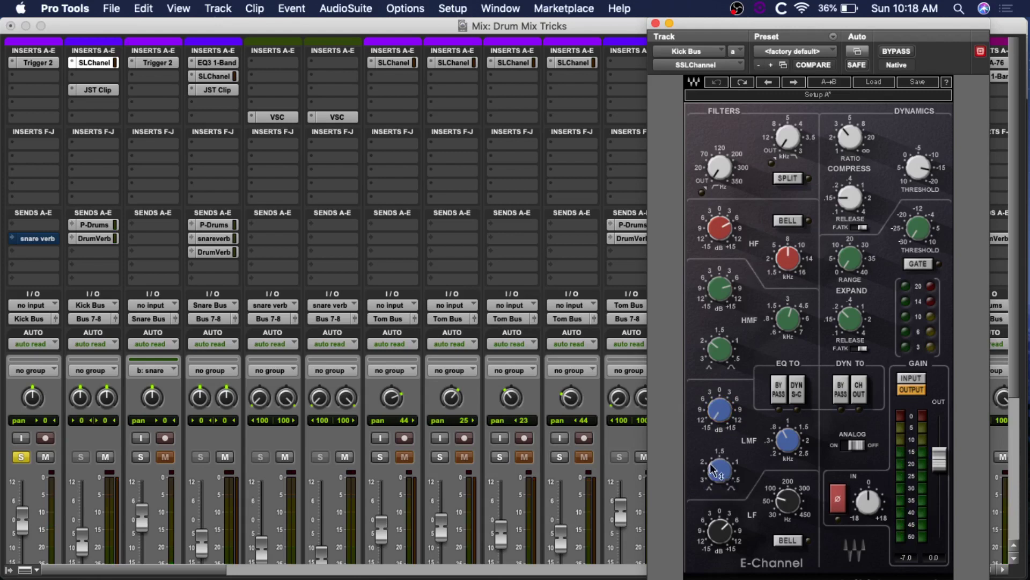
mouse_move(712, 415)
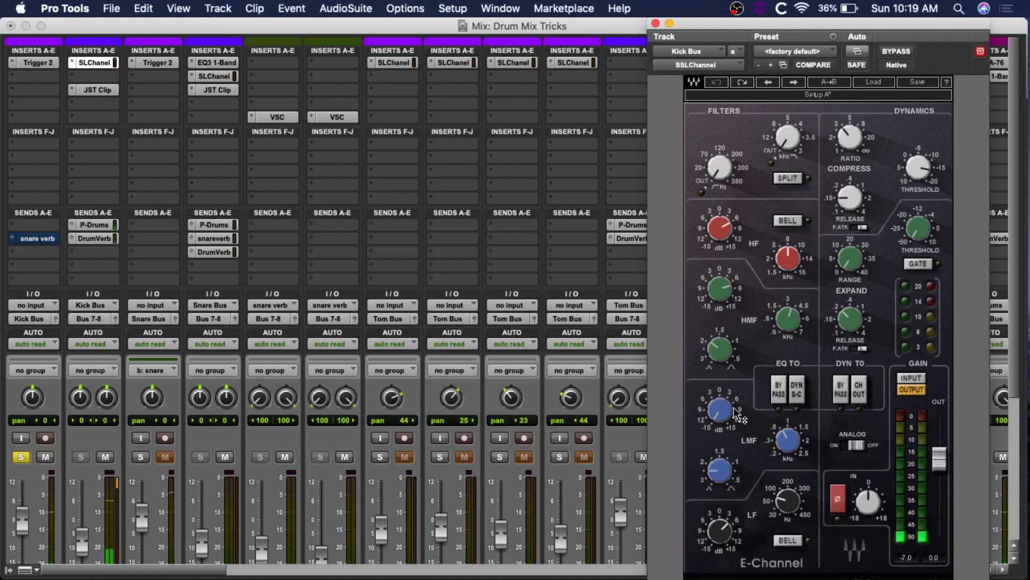
key("space")
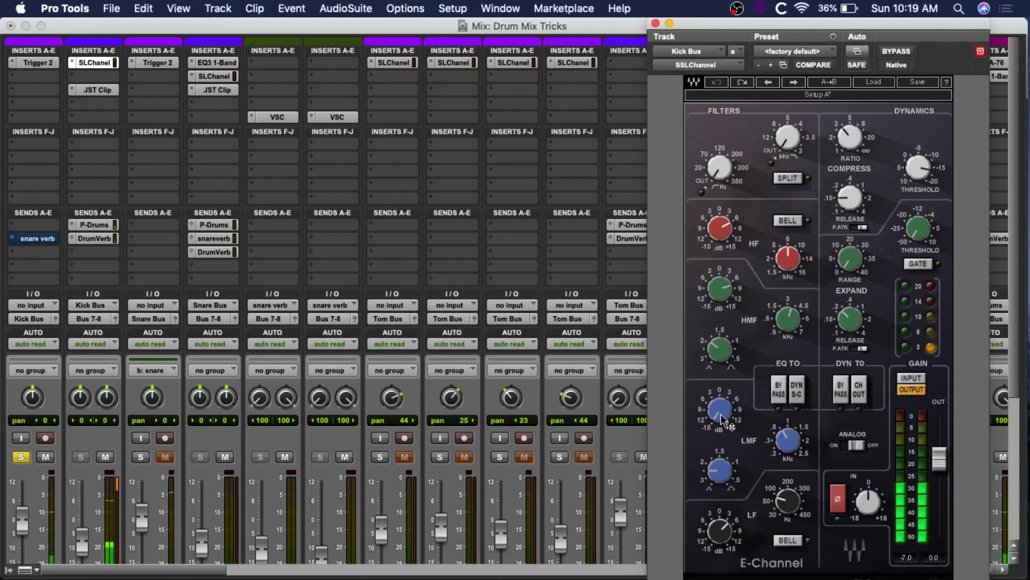
left_click(723, 417, "alt")
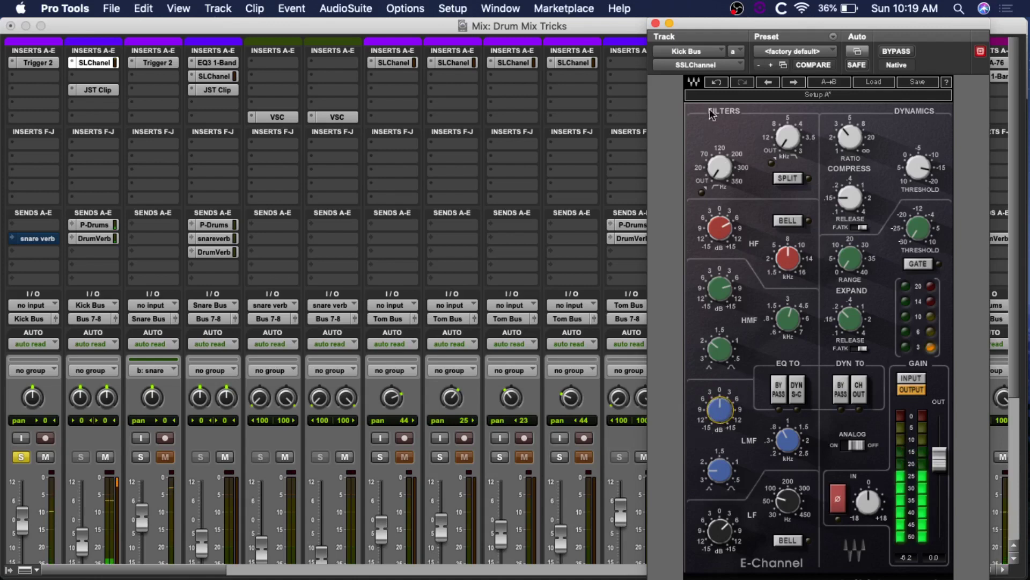
left_click(716, 83)
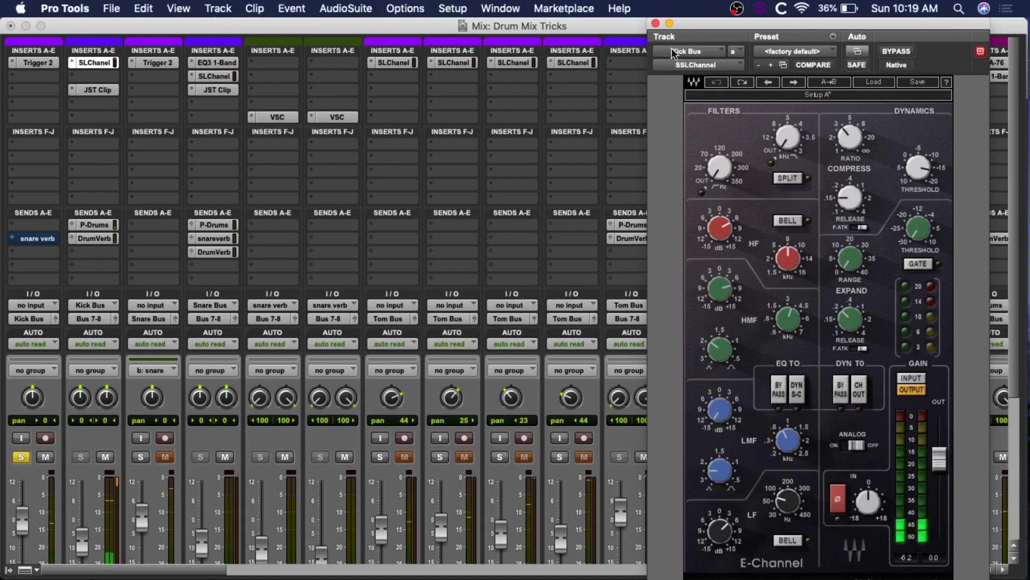
- Close the Kick Bus plug-in, solo Tom 1 instead of Kick, and select Tom 1's first hit after bar 26 for playback
left_click(656, 23)
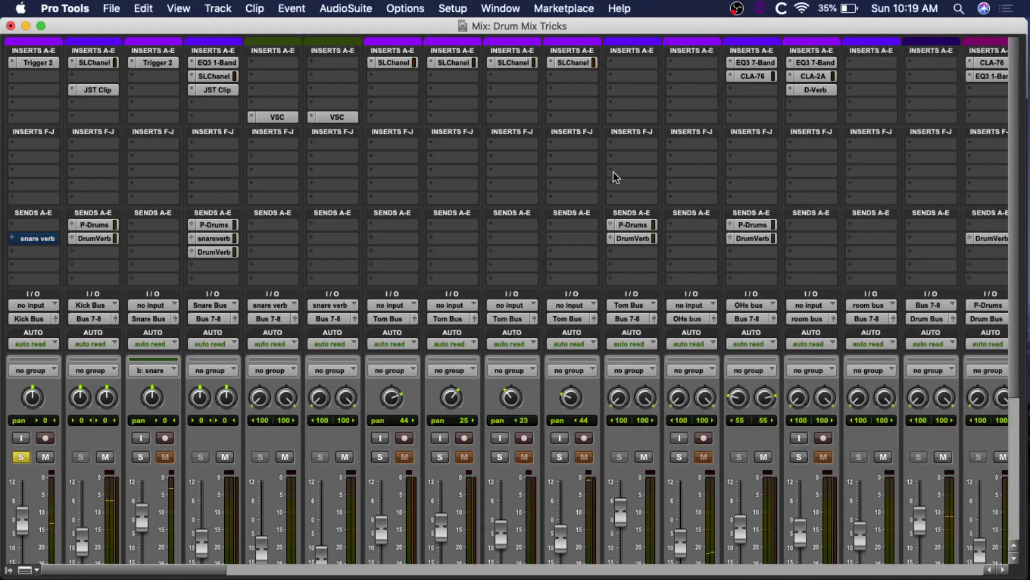
key("super+equal")
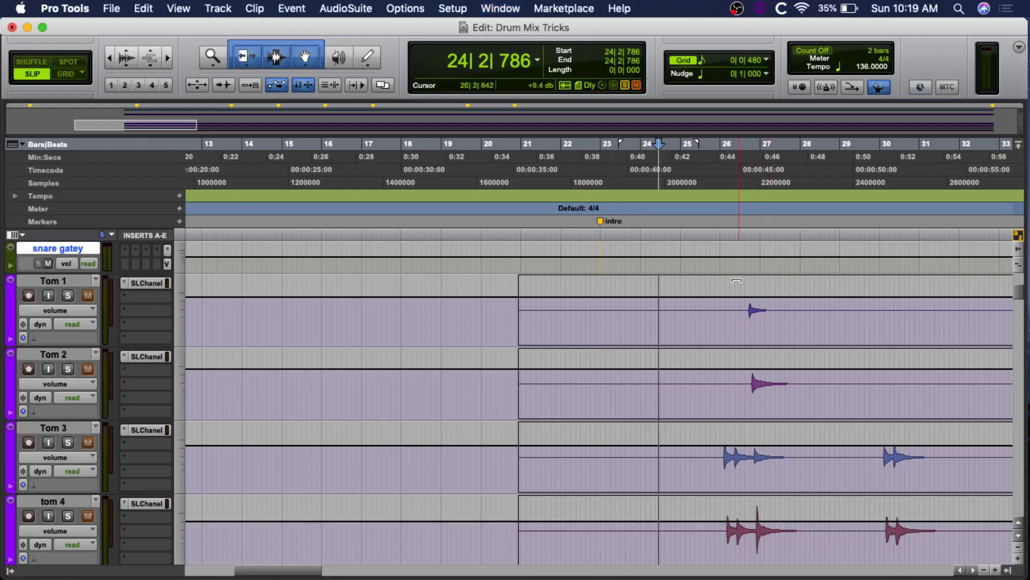
key("super+equal")
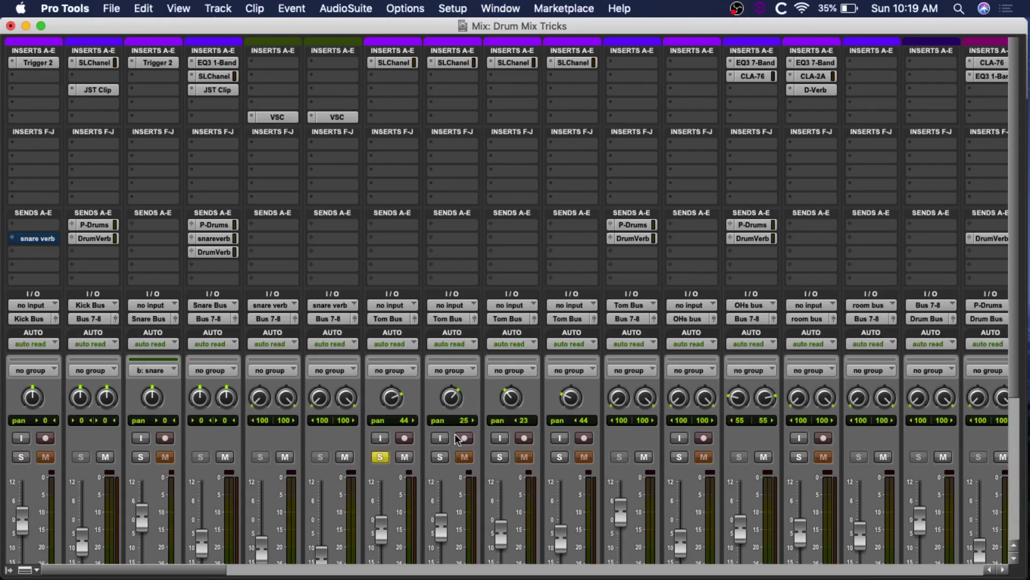
key("super+equal")
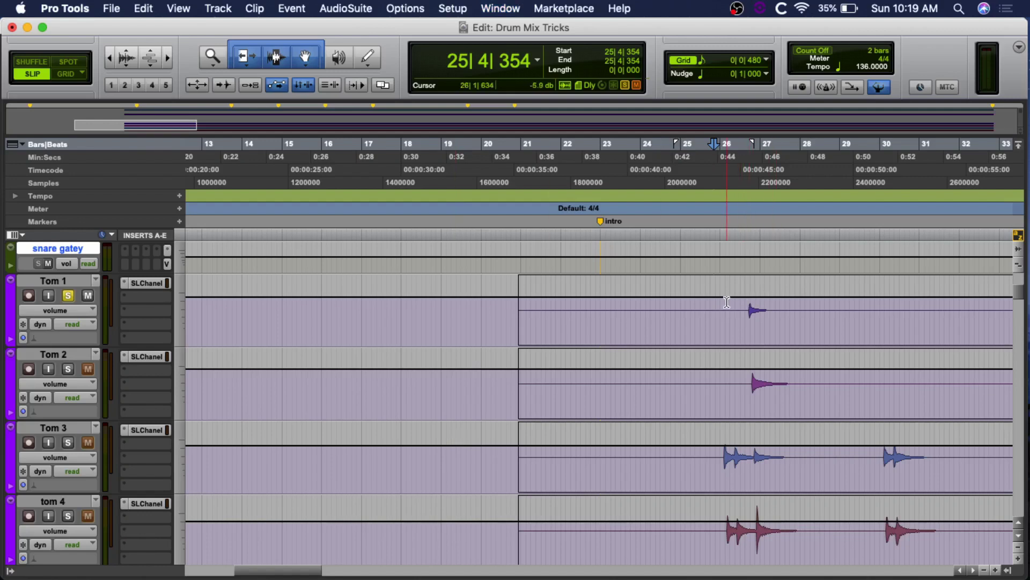
left_click_drag(726, 302, 782, 306)
- Reset the low-mid EQ gain in Tom 1's SSLChannel plug-in to 0 dB during playback
key("super+equal")
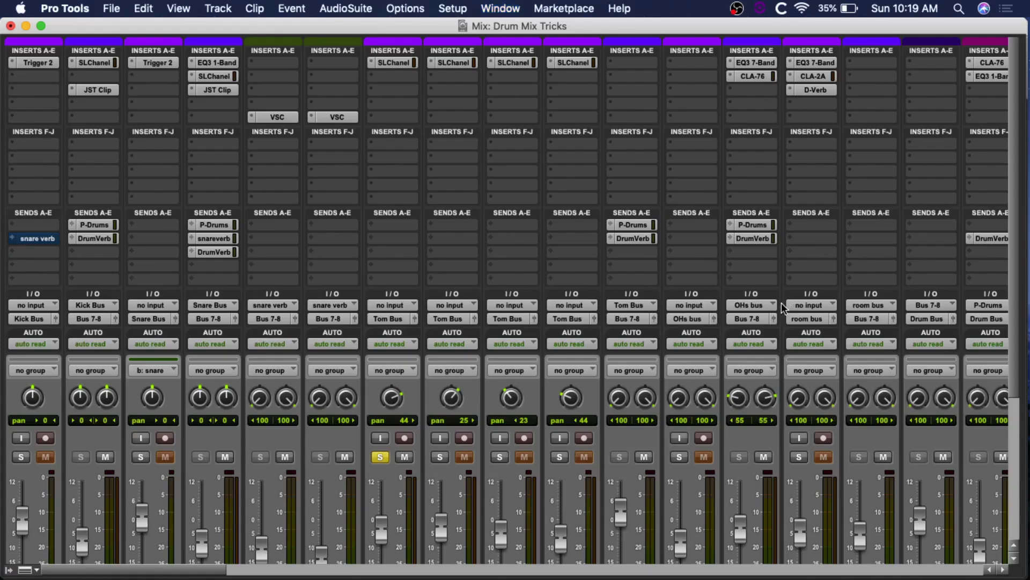
left_click(391, 63)
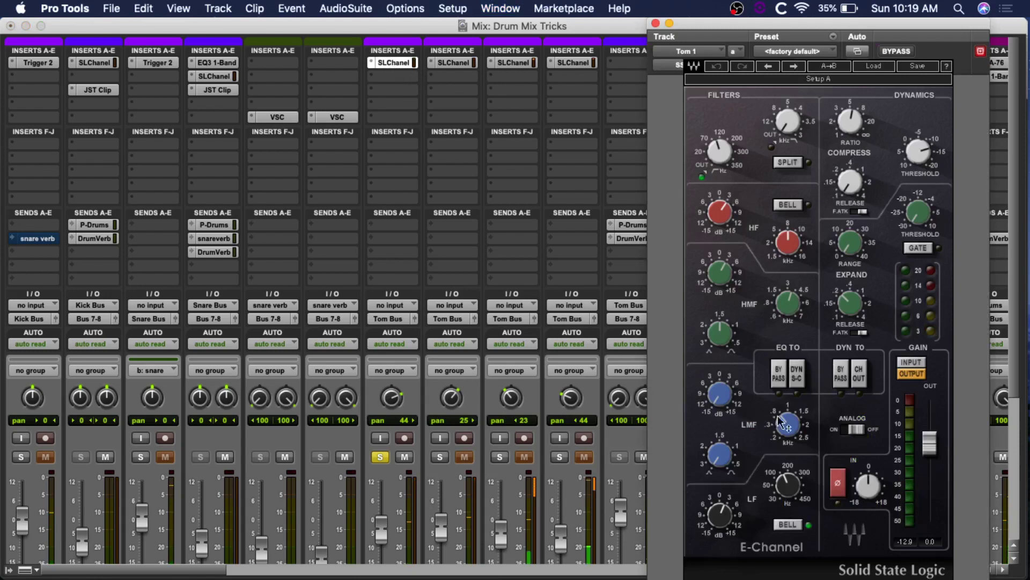
mouse_move(791, 427)
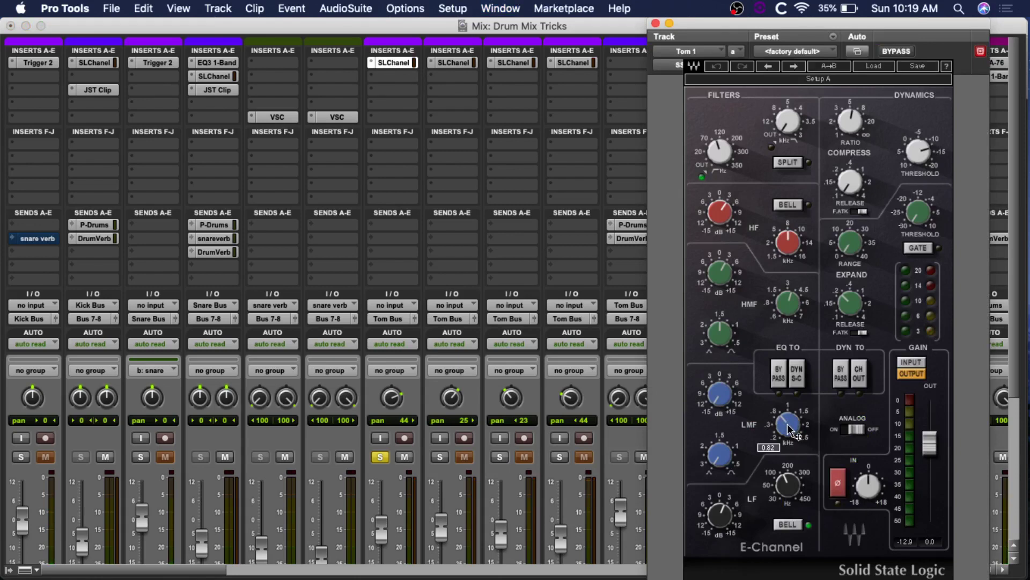
left_click(725, 396, "alt")
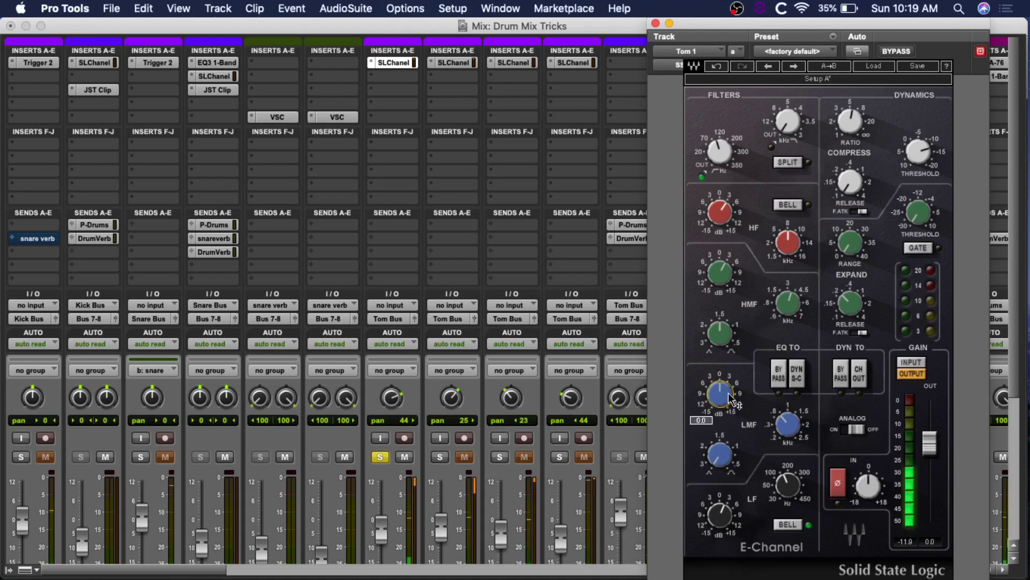
- Undo Tom 1's low-mid EQ gain reset, then replace its SSLChannel plug-in window with Tom 2's
left_click(719, 70)
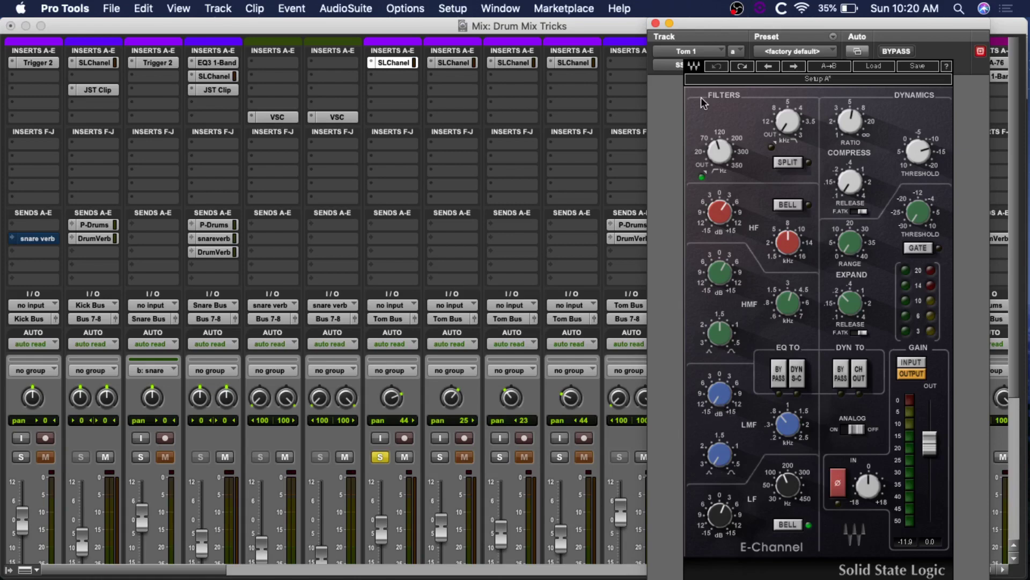
left_click(655, 23)
left_click(445, 64)
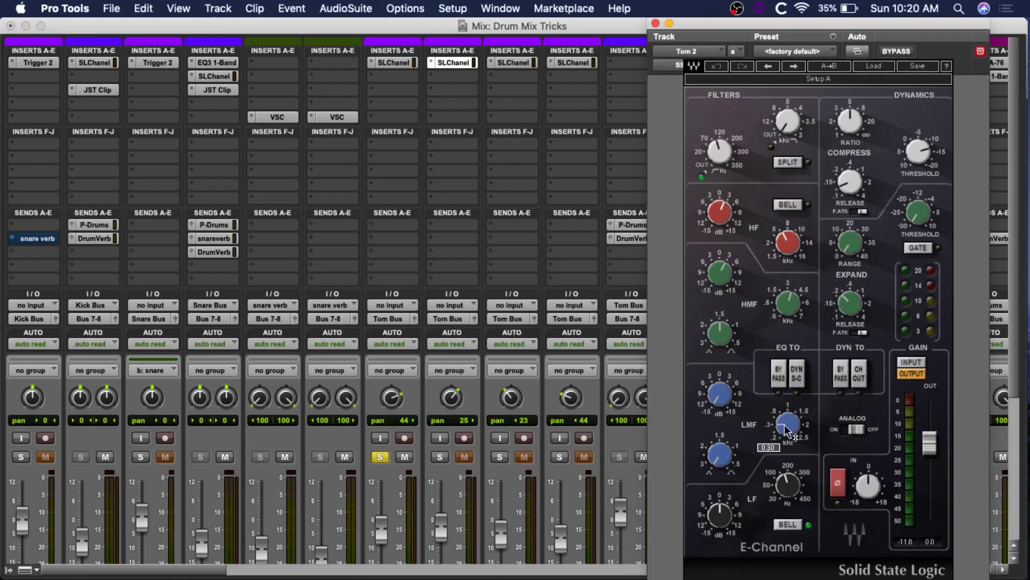
- Solo Tom 3 instead of Tom 1 and open Tom 3's SSLChannel plug-in
left_click(385, 457)
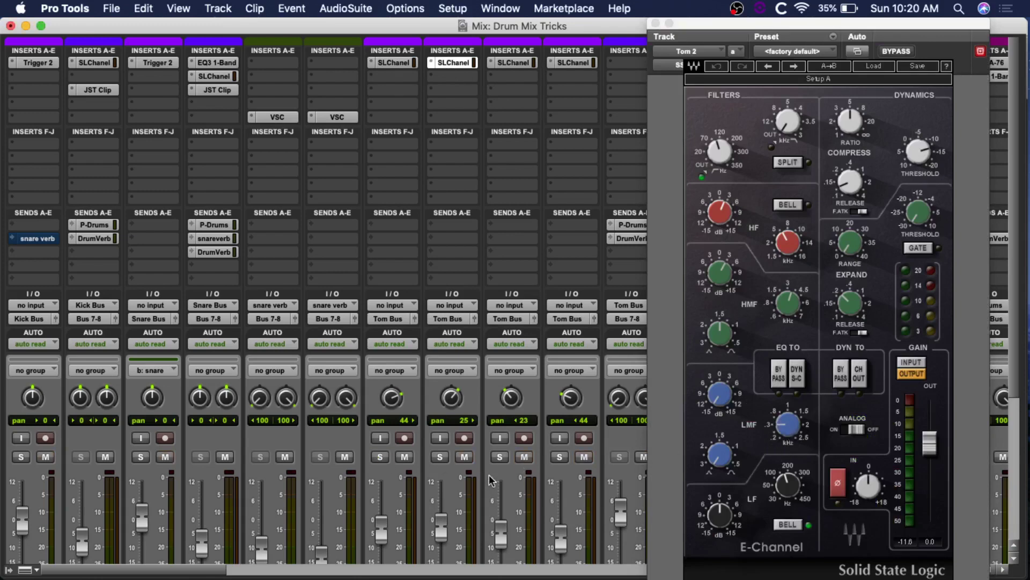
left_click(500, 456)
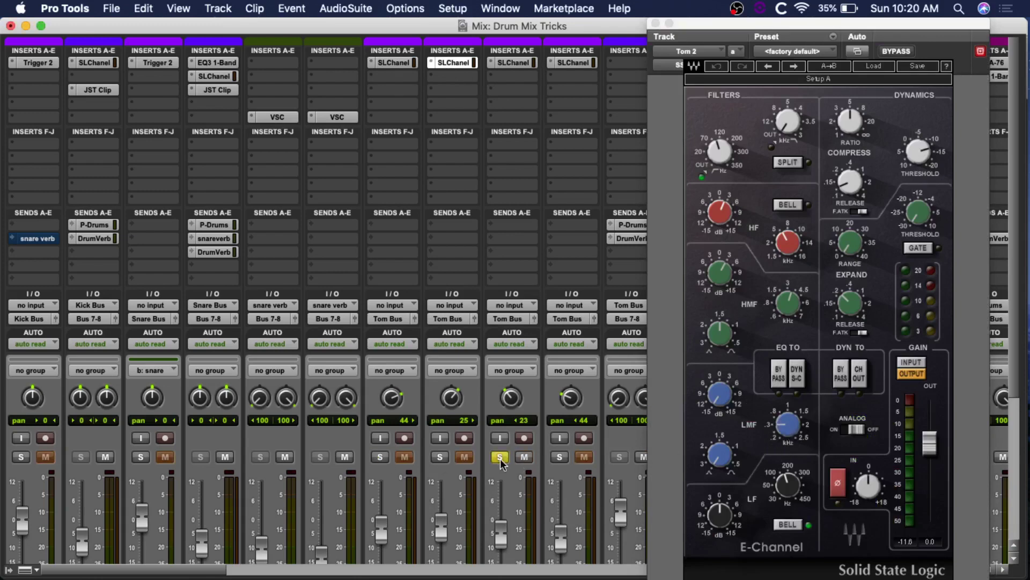
left_click(520, 65)
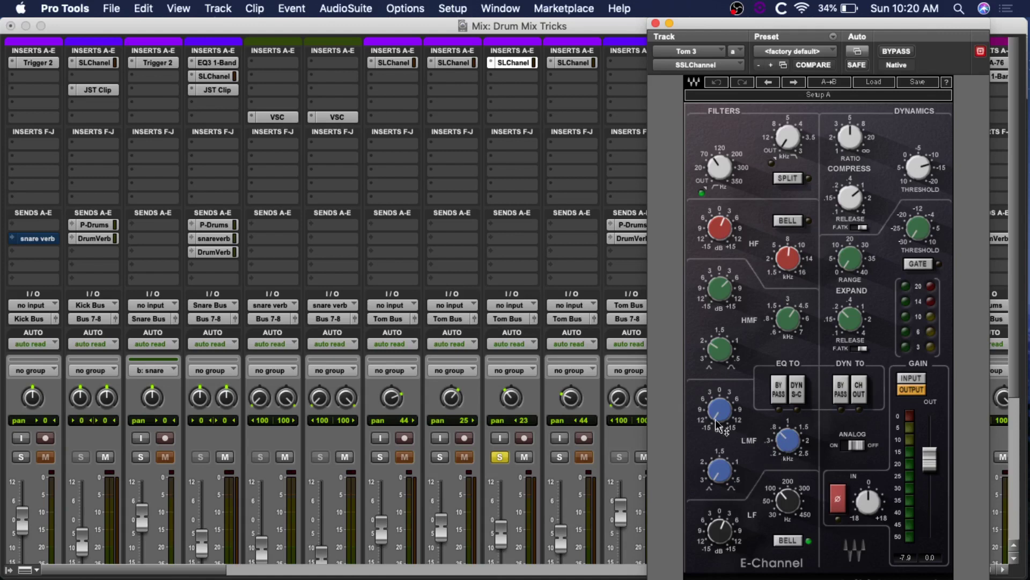
- During playback, reset Tom 3's low-mid EQ gain to 0 dB twice for comparison, undoing the reset each time
mouse_move(729, 424)
scroll(732, 424, "down", 1)
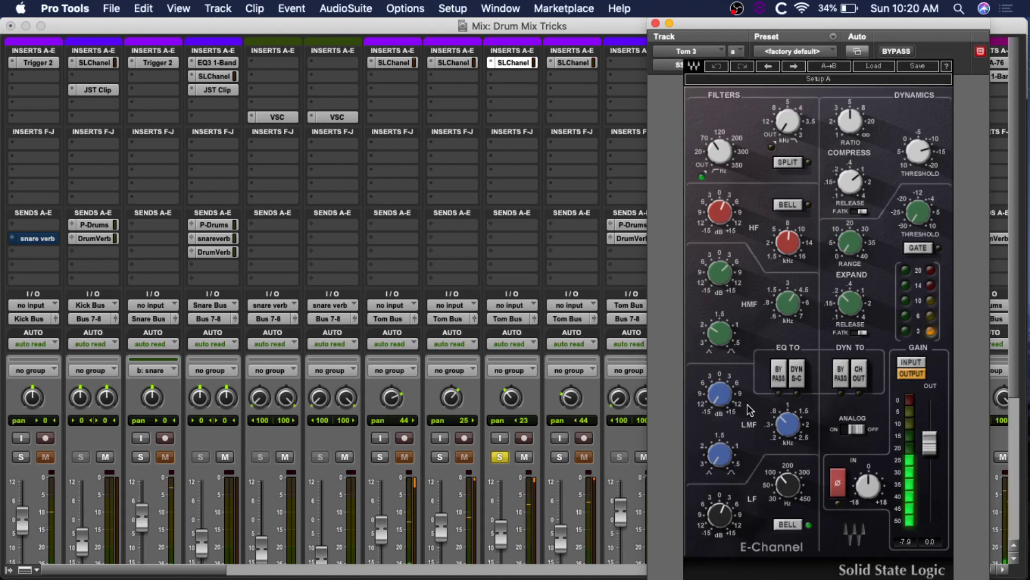
mouse_move(719, 396)
left_click(721, 396, "alt")
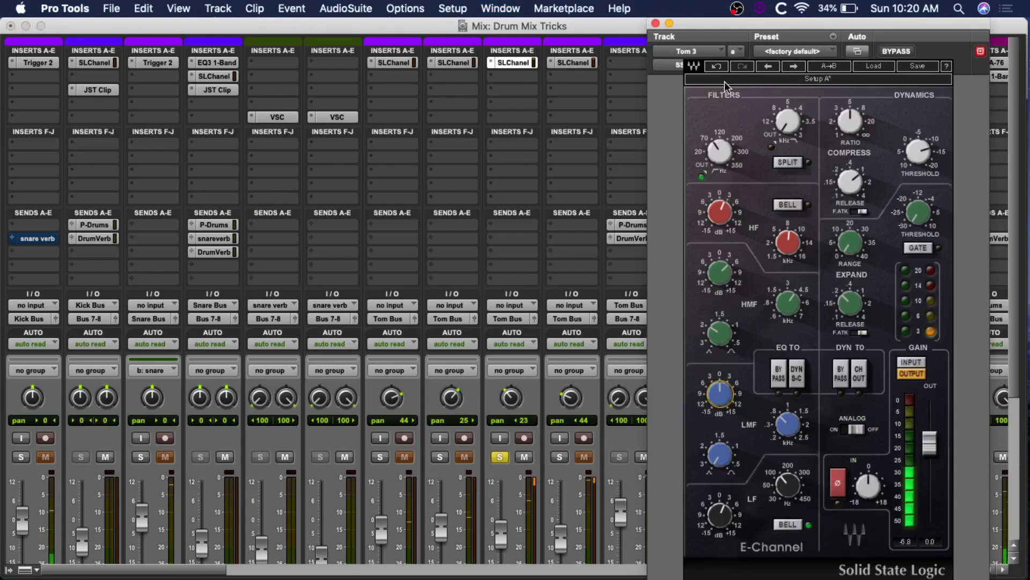
left_click(716, 67)
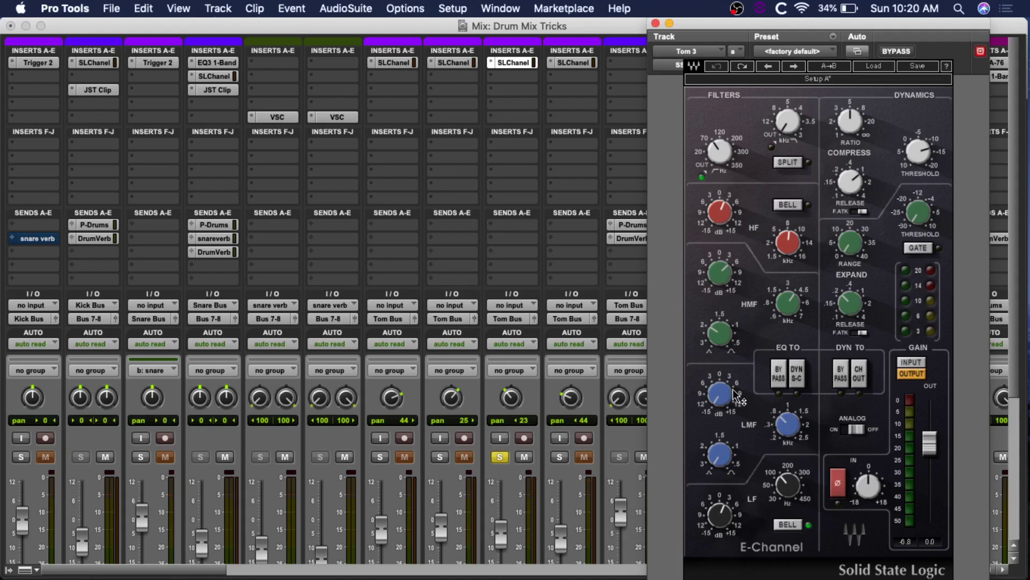
left_click_drag(737, 398, 725, 400)
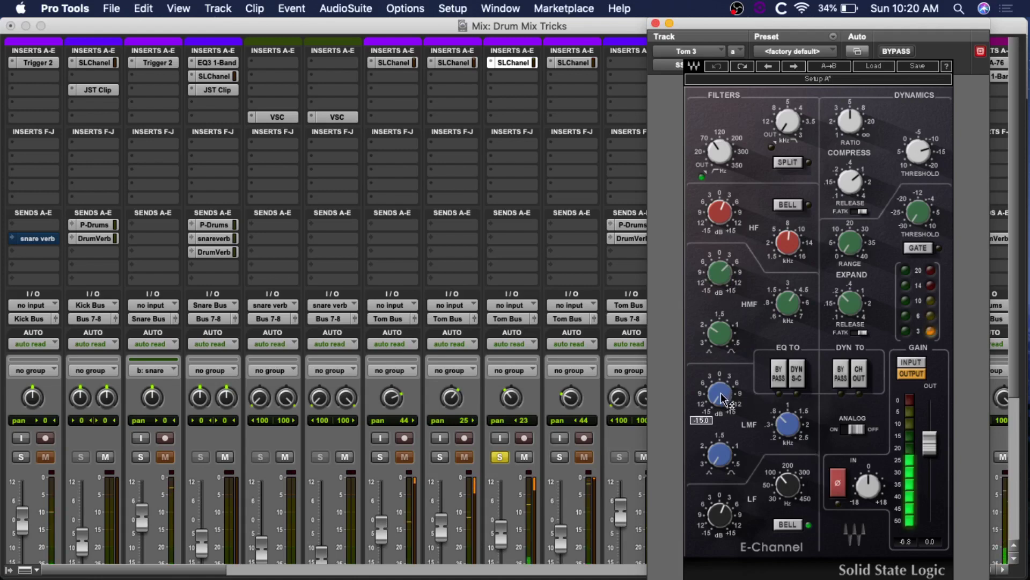
left_click(721, 392, "alt")
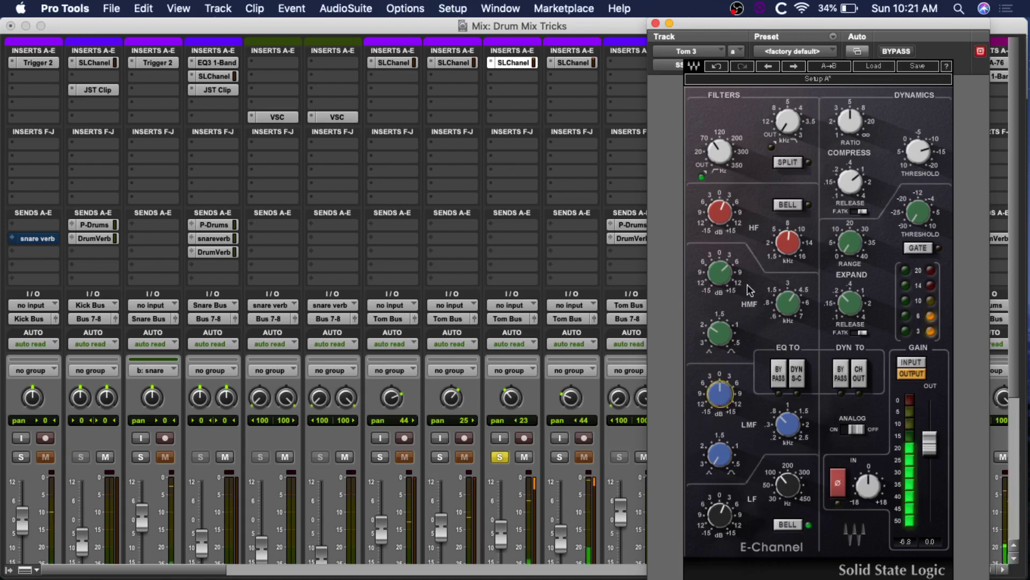
left_click(717, 66)
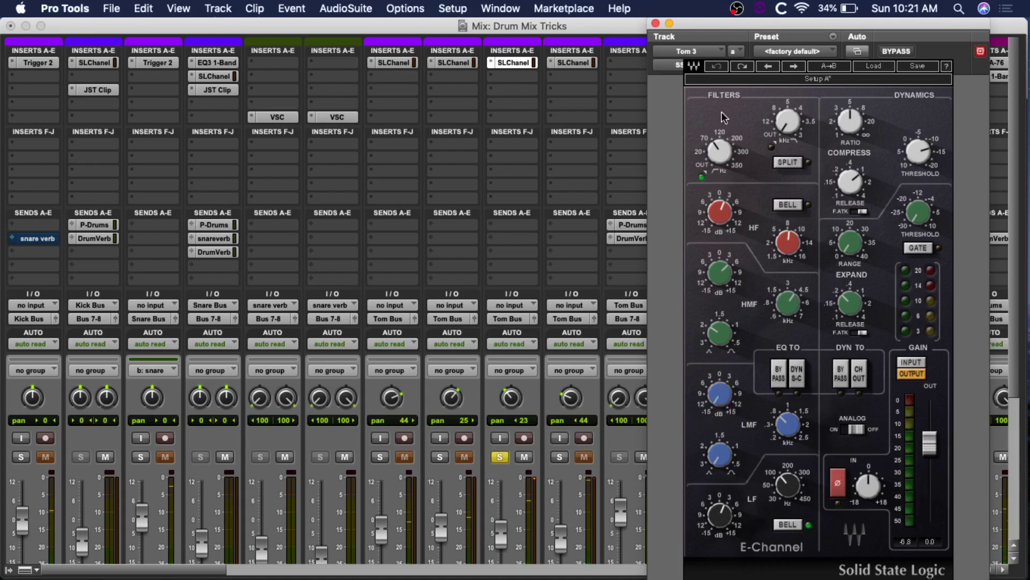
- Close Tom 3's plug-in, solo tom 4 instead of Tom 3, and open tom 4's SSLChannel plug-in
left_click(656, 24)
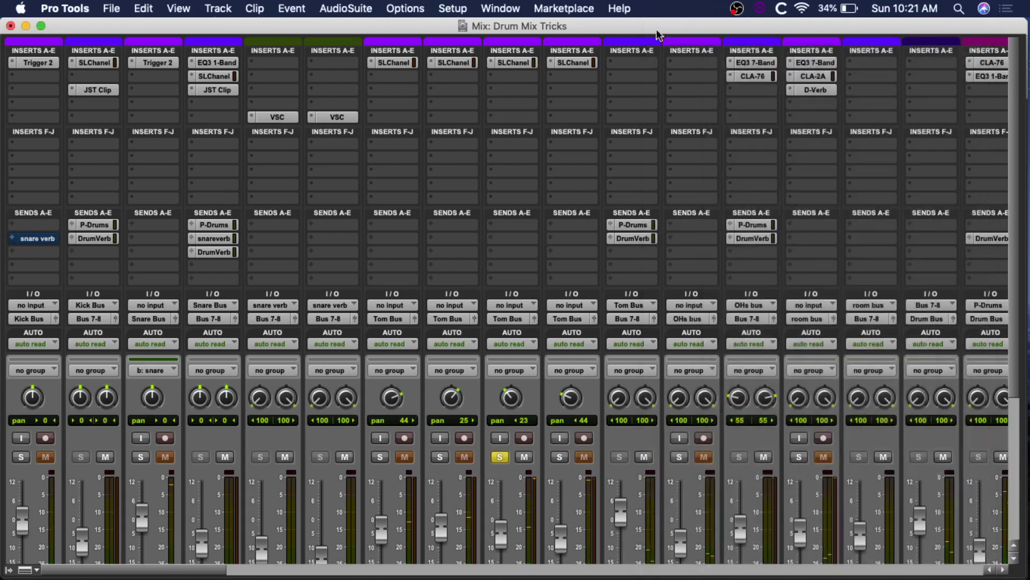
left_click(500, 457)
left_click(560, 457)
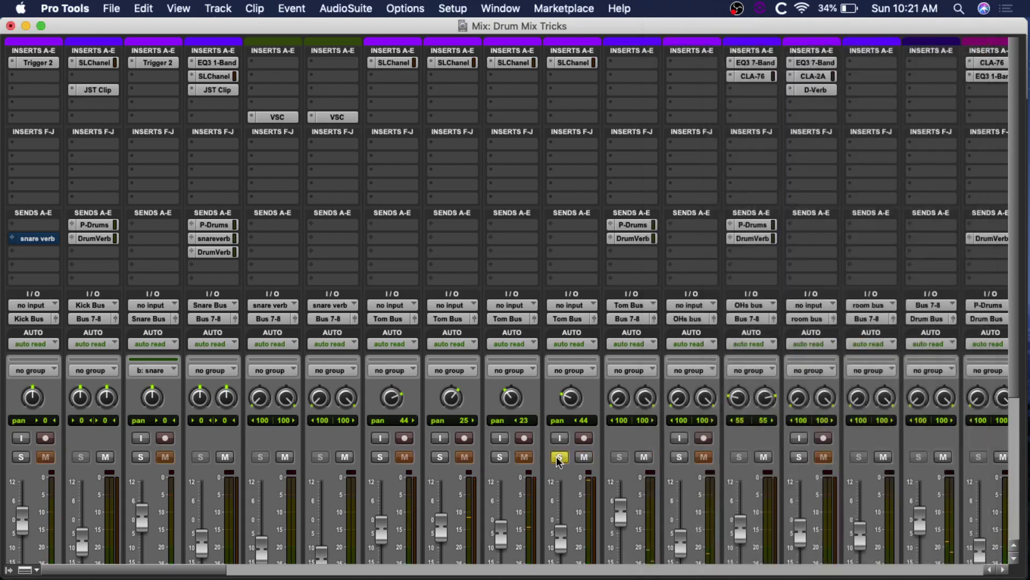
left_click(570, 62)
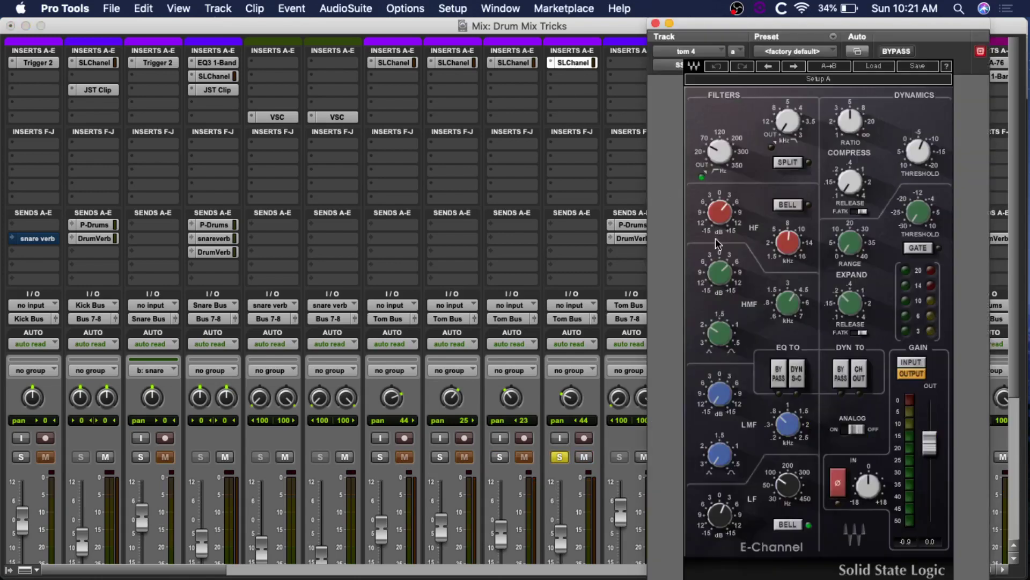
- During playback, reset tom 4's low-mid EQ gain to 0 dB, then undo, redo and undo the reset for comparison
mouse_move(791, 424)
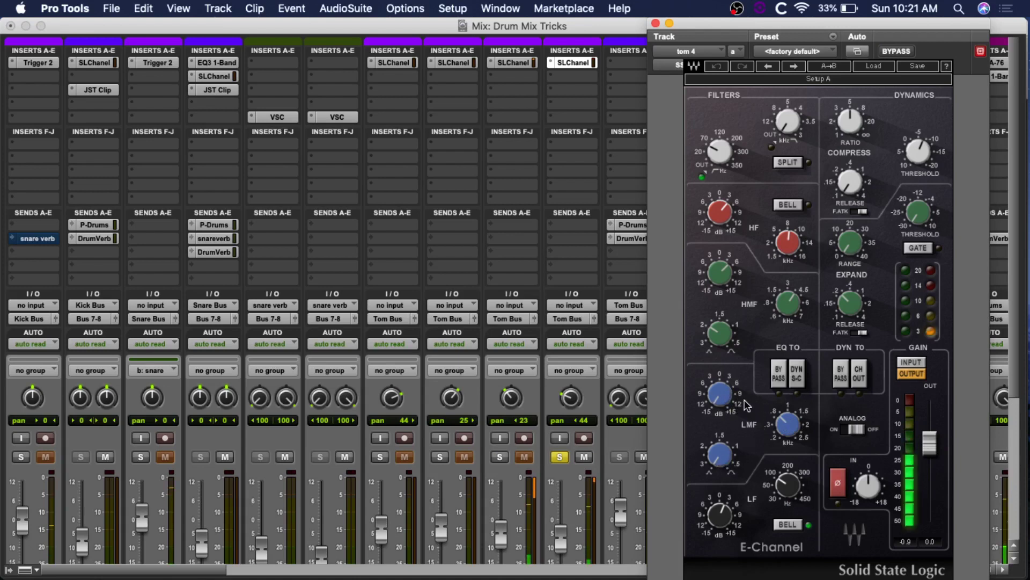
left_click_drag(722, 400, 722, 396)
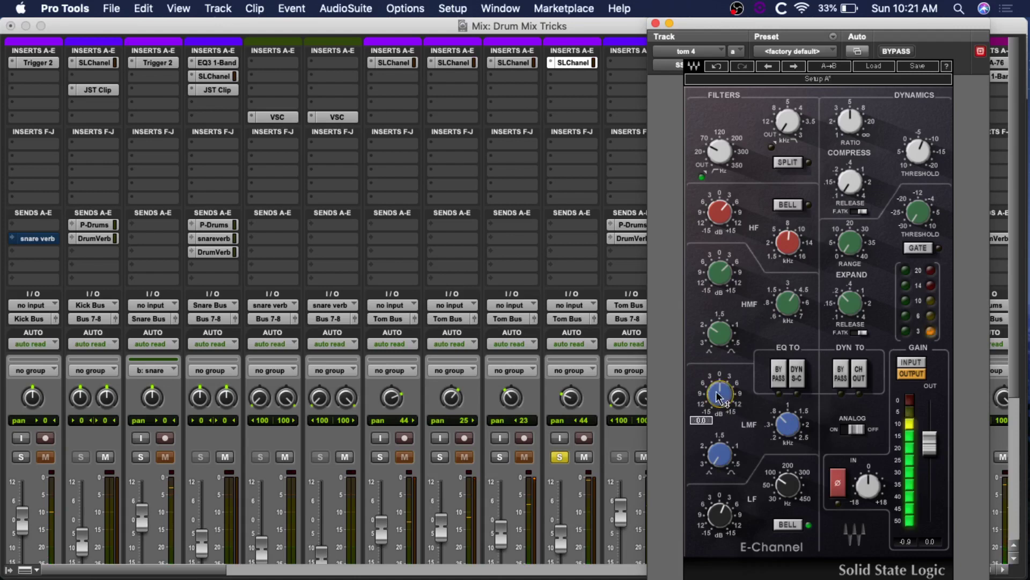
left_click(719, 67)
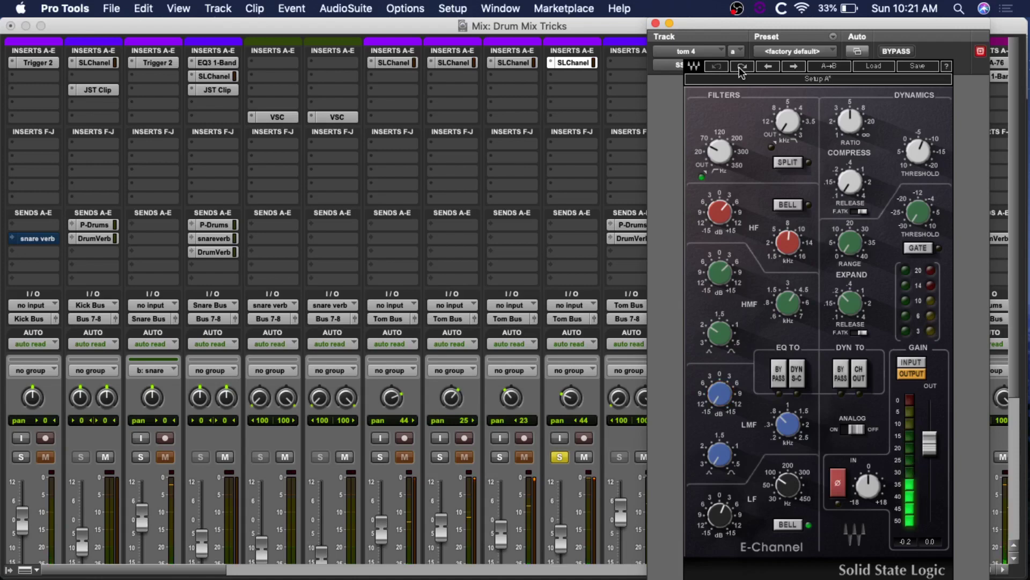
left_click(739, 67)
left_click(719, 67)
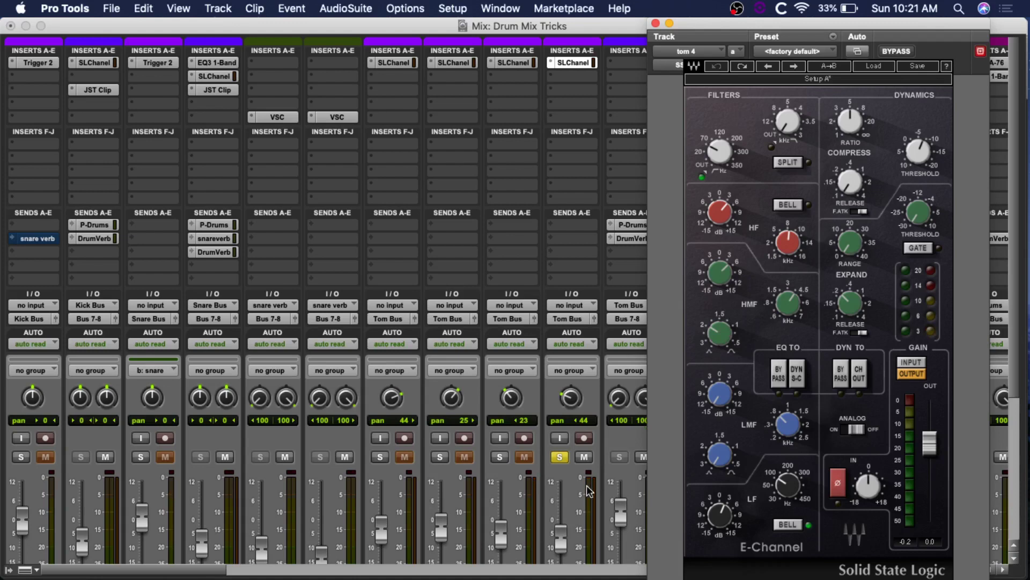
- Unsolo tom 4 and close its SSLChannel plug-in, reopening it once for another look before closing it again
left_click(560, 458)
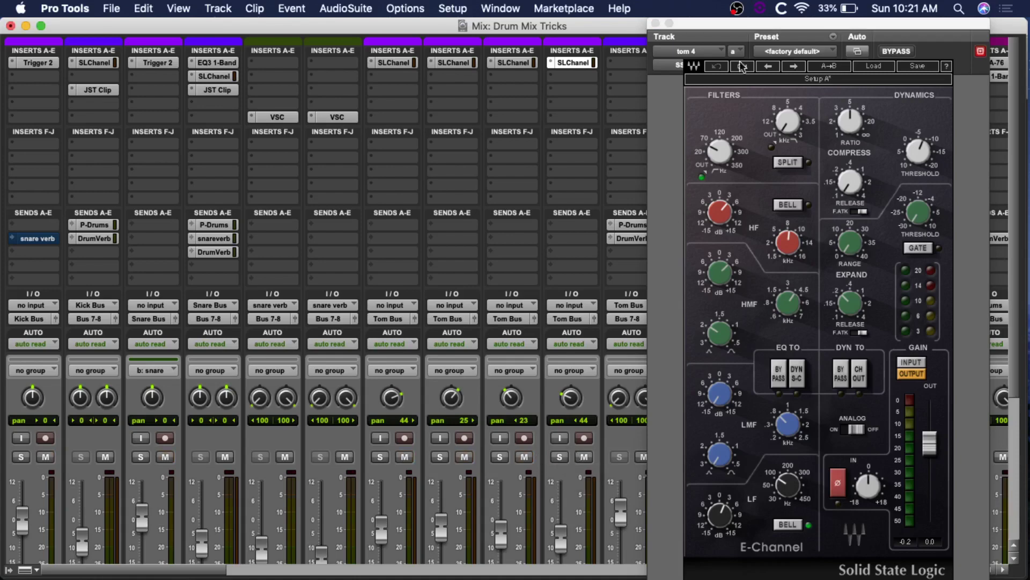
left_click(656, 24)
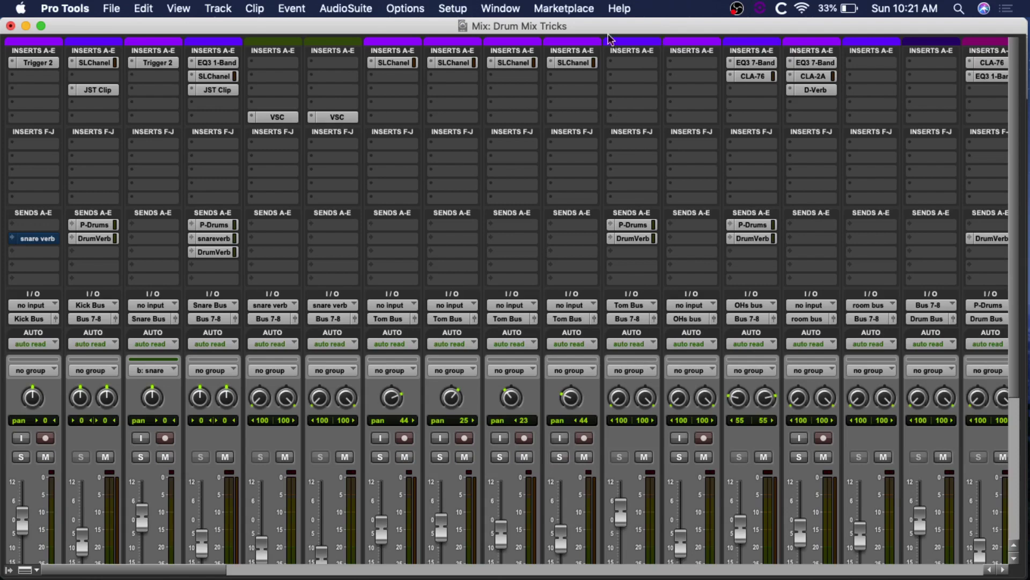
left_click(573, 63)
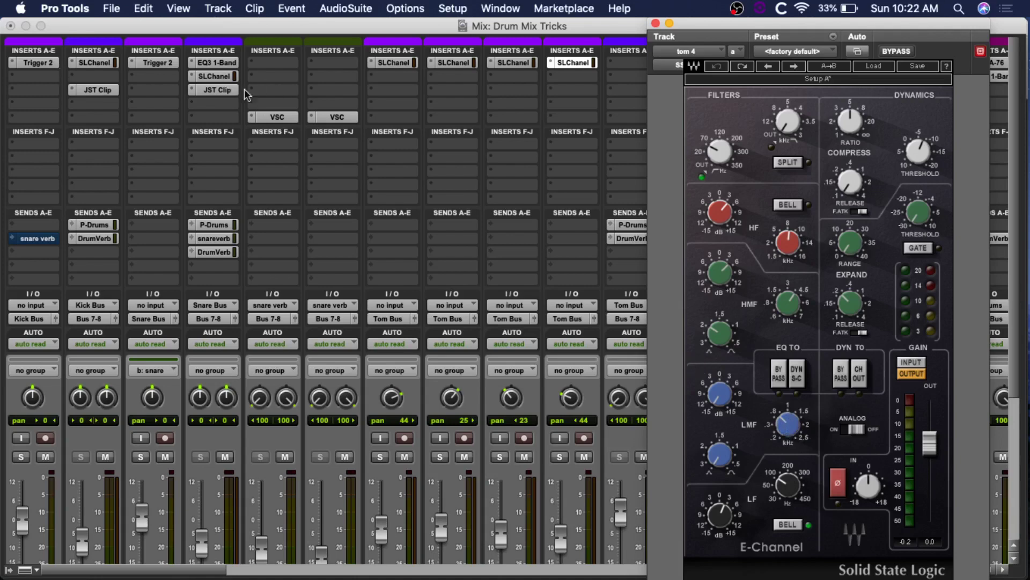
left_click(656, 24)
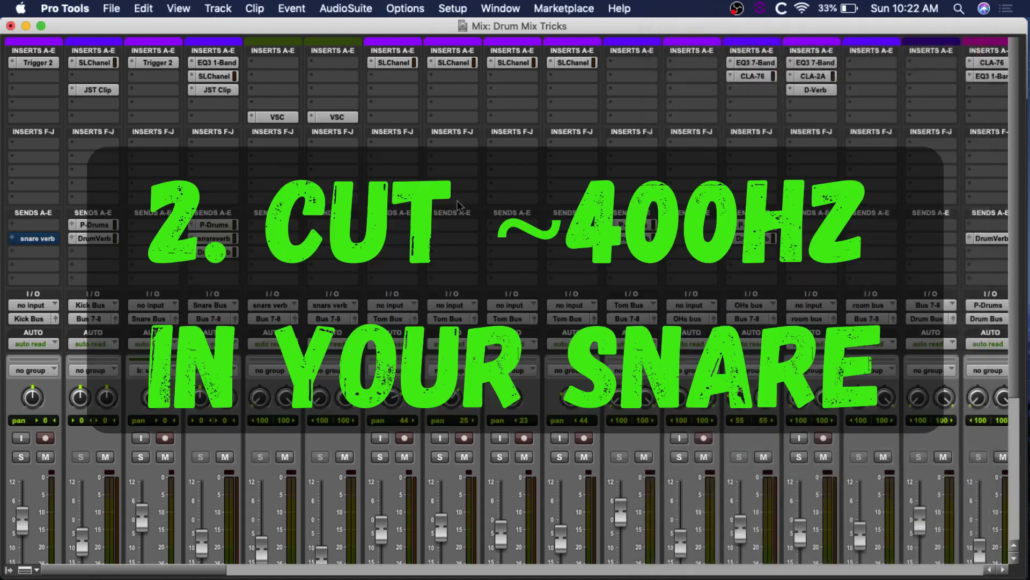
- Open the Snare Bus SSLChannel plug-in, solo the Snare Top track, and switch to the Edit window
left_click(217, 77)
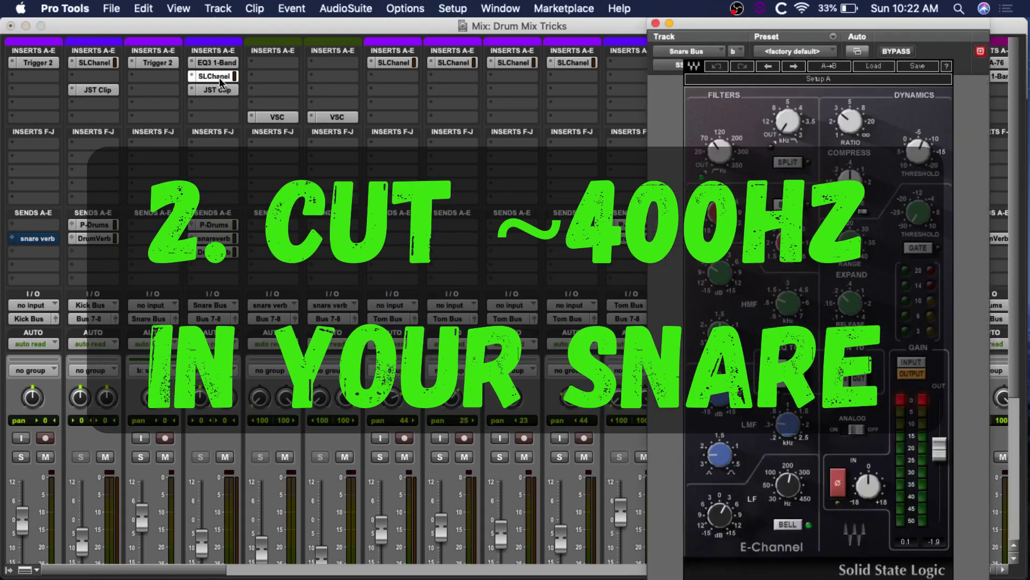
scroll(451, 199, "down", 5)
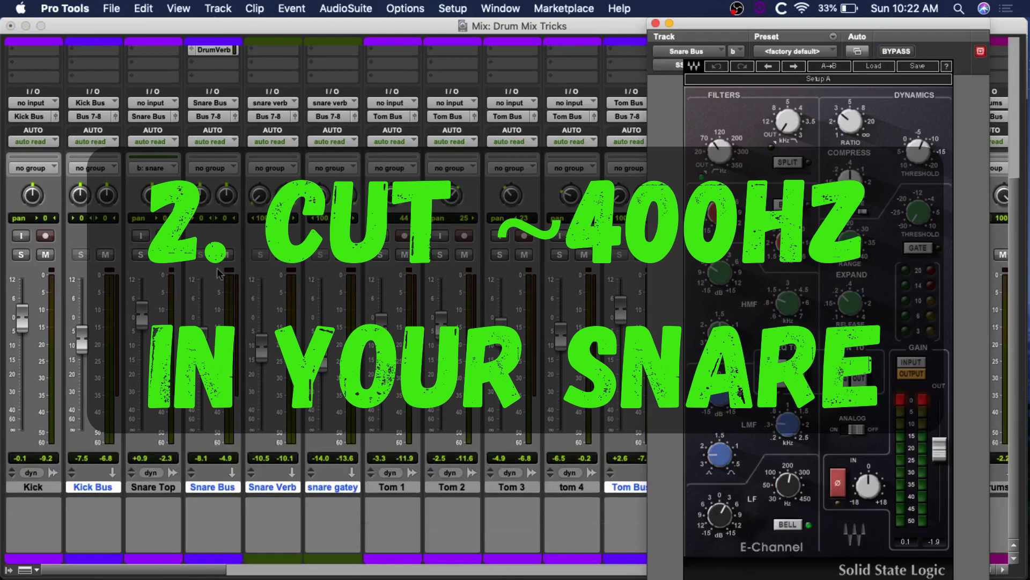
left_click(143, 257)
key("super+equal")
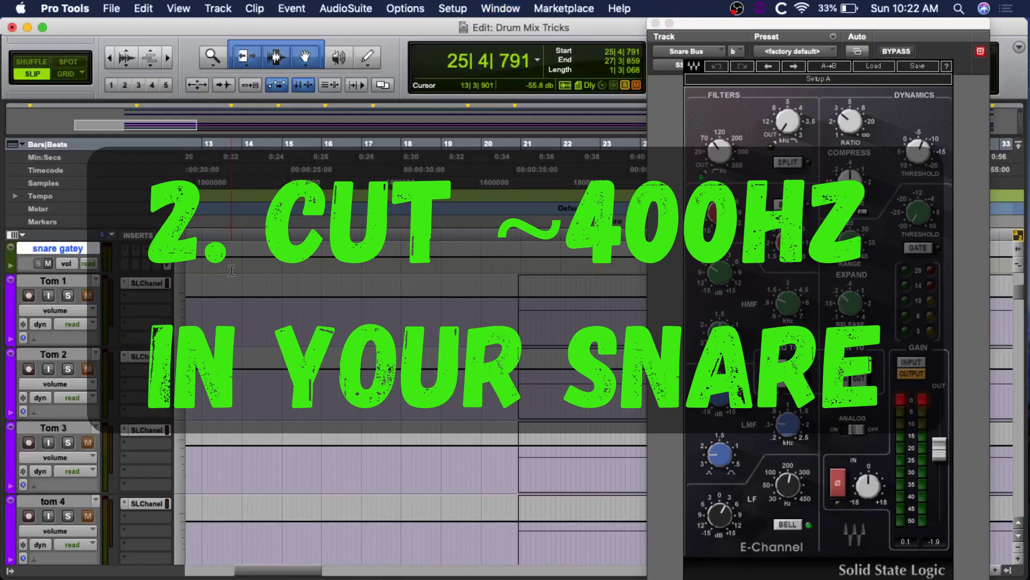
- Place the playback start just after bar 23 and play the soloed snare with its current EQ settings
left_click(607, 299)
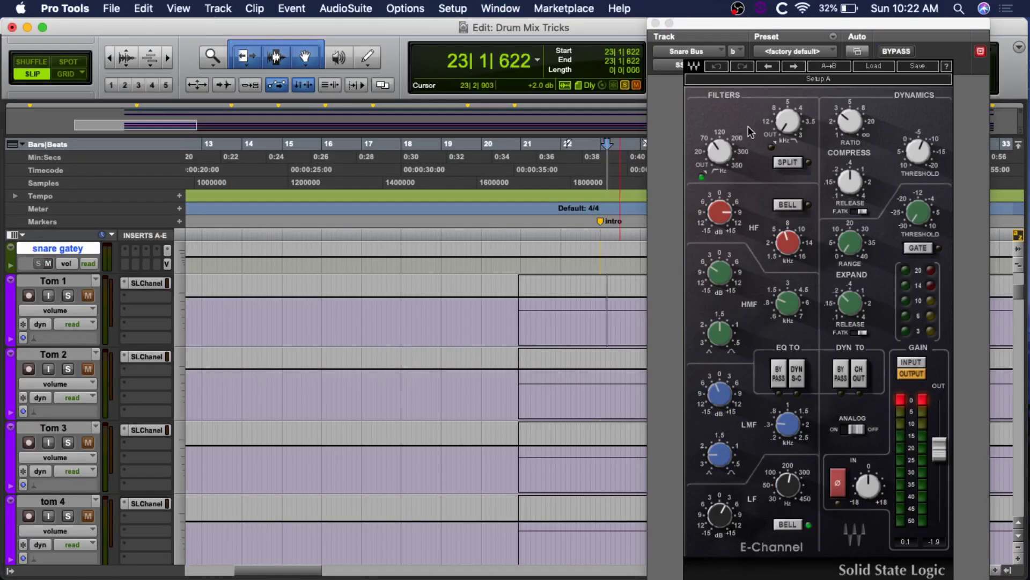
key("space")
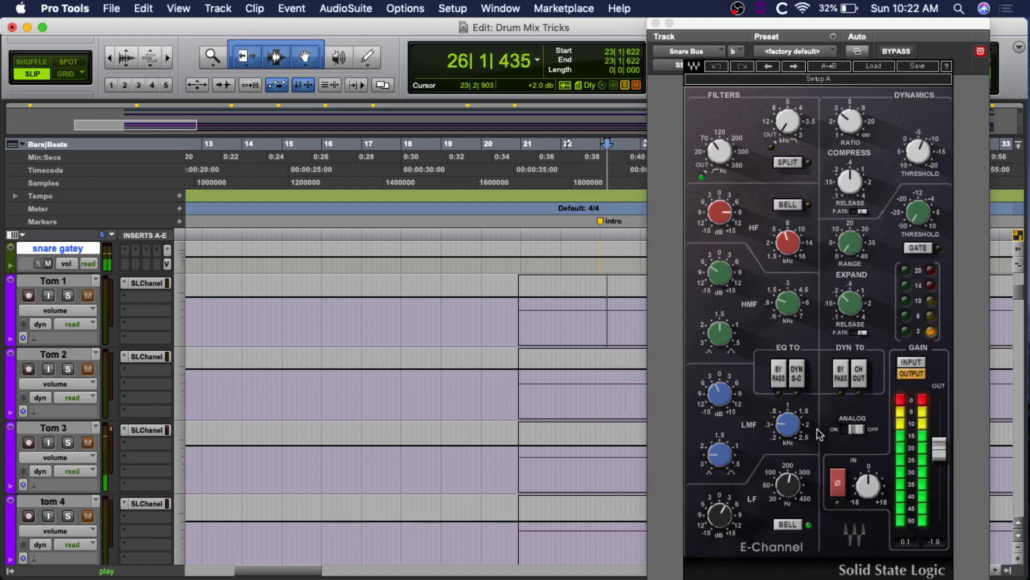
key("space")
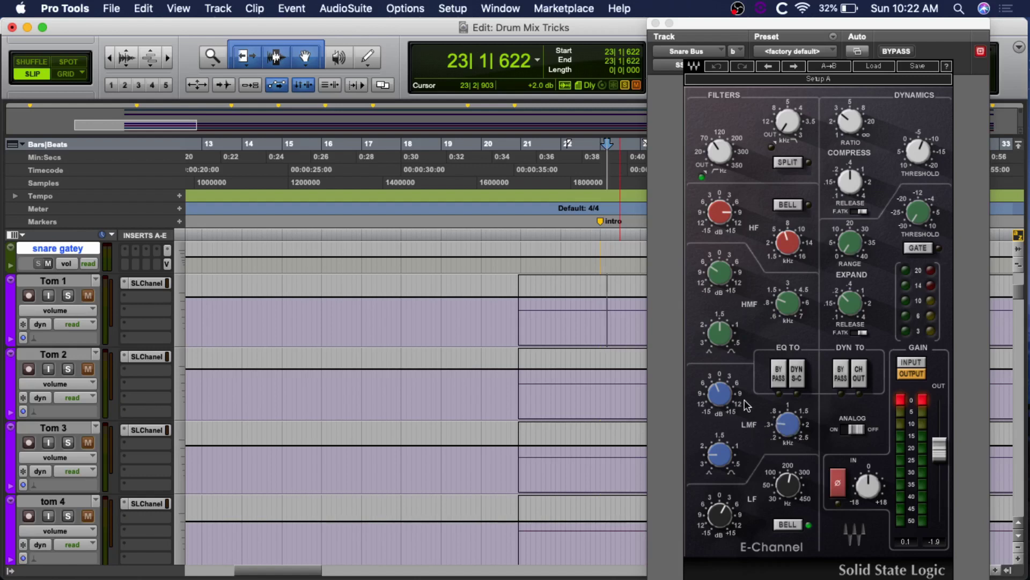
- During snare playback, reset the Snare Bus low-mid EQ gain to 0 dB, then undo, redo and undo it for comparison before stopping
mouse_move(720, 398)
key("space")
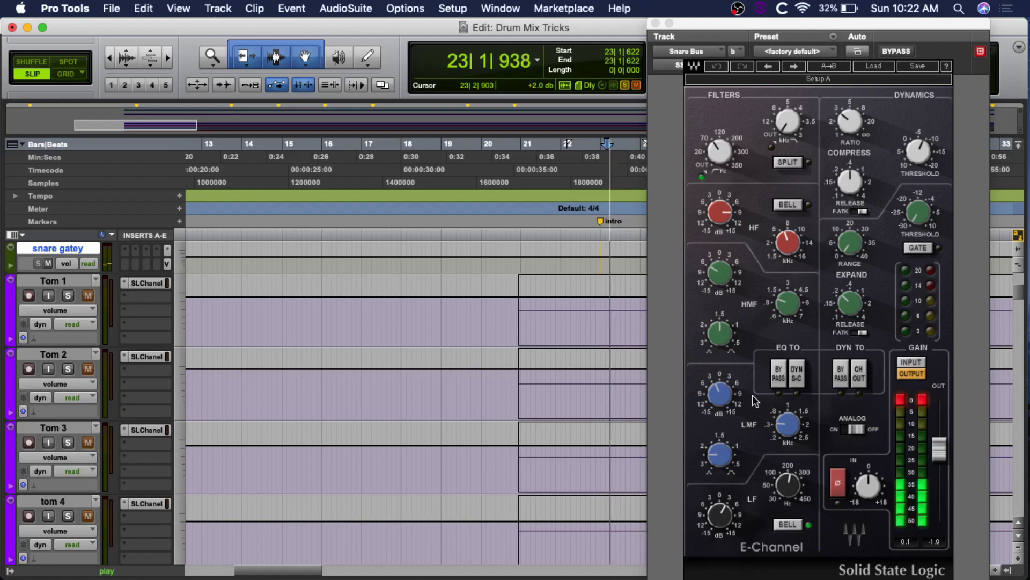
left_click(722, 397)
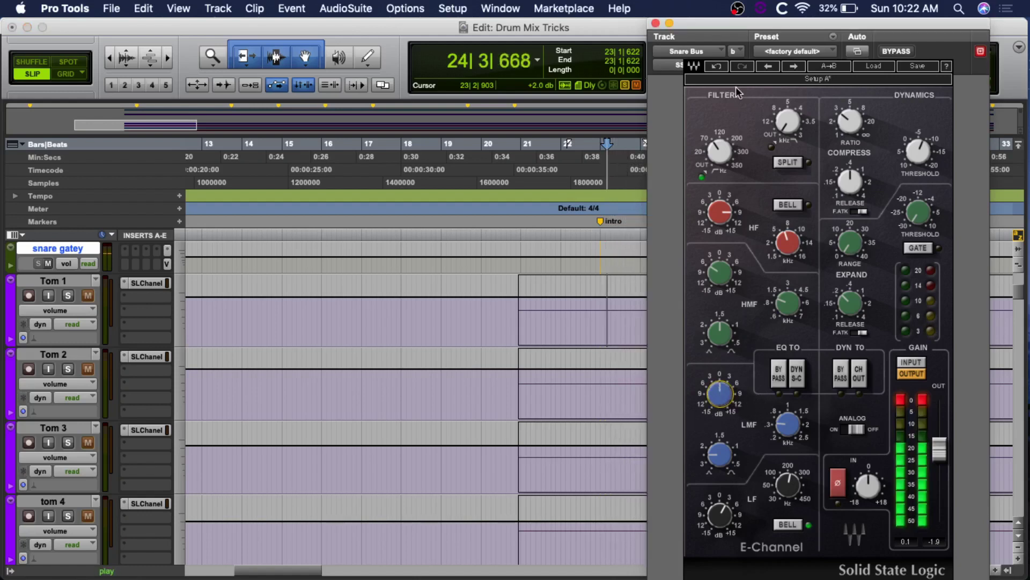
left_click(716, 66)
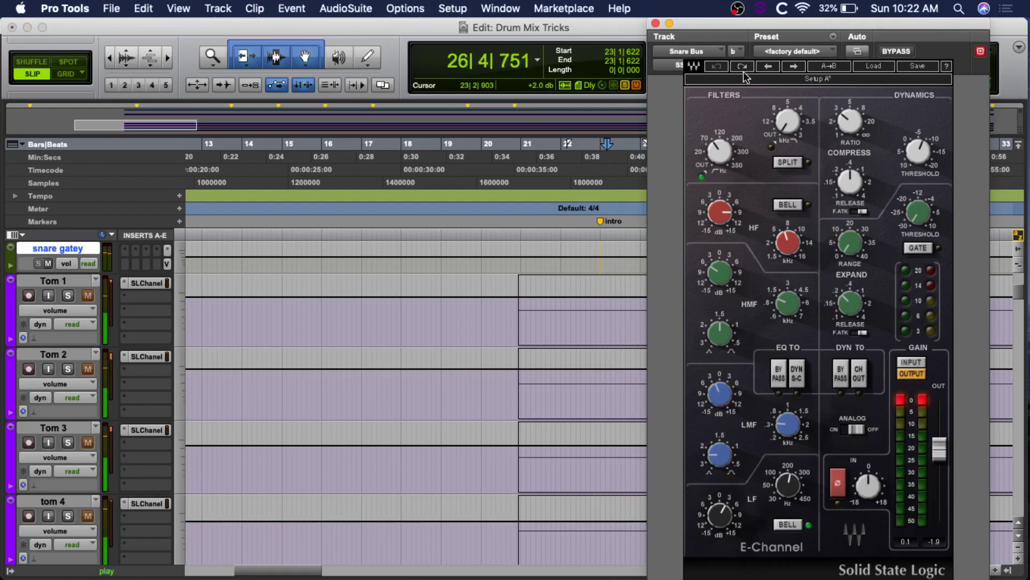
left_click(743, 67)
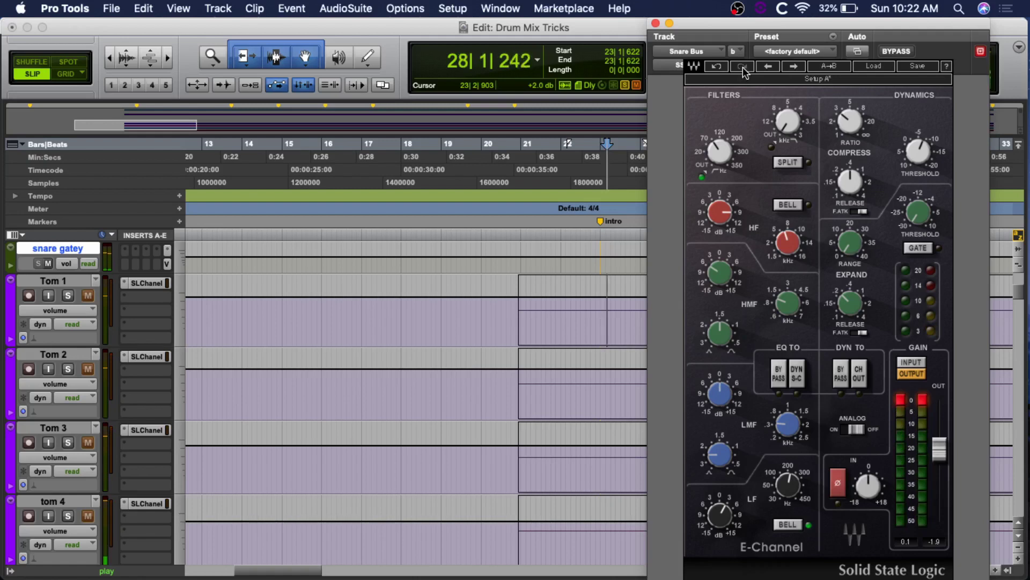
left_click(715, 66)
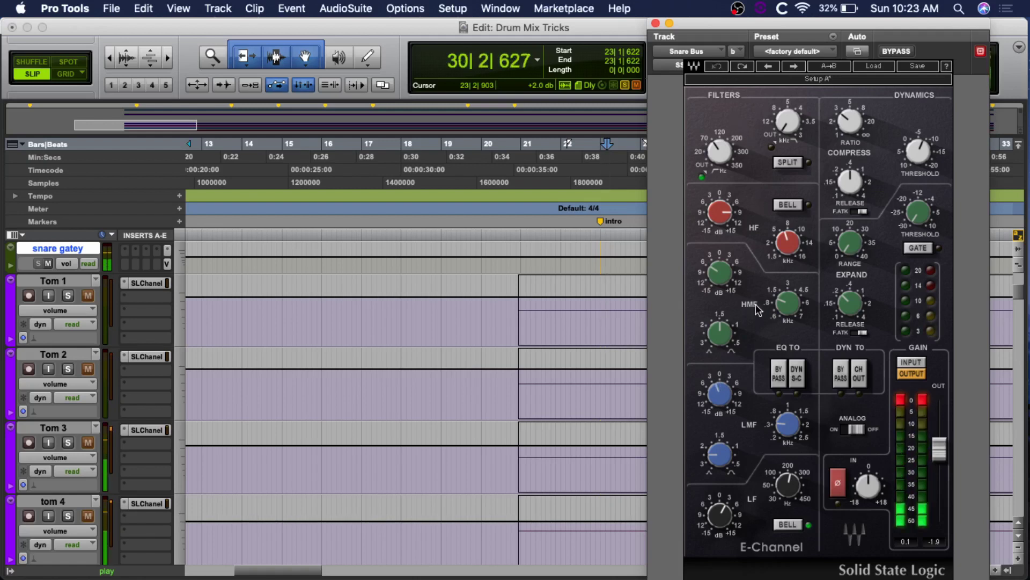
key("space")
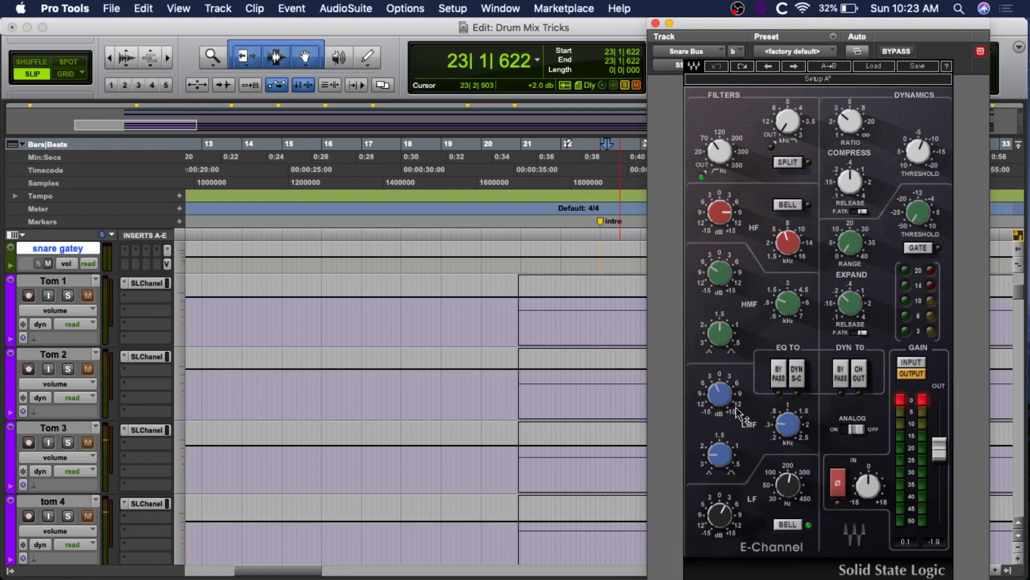
mouse_move(736, 414)
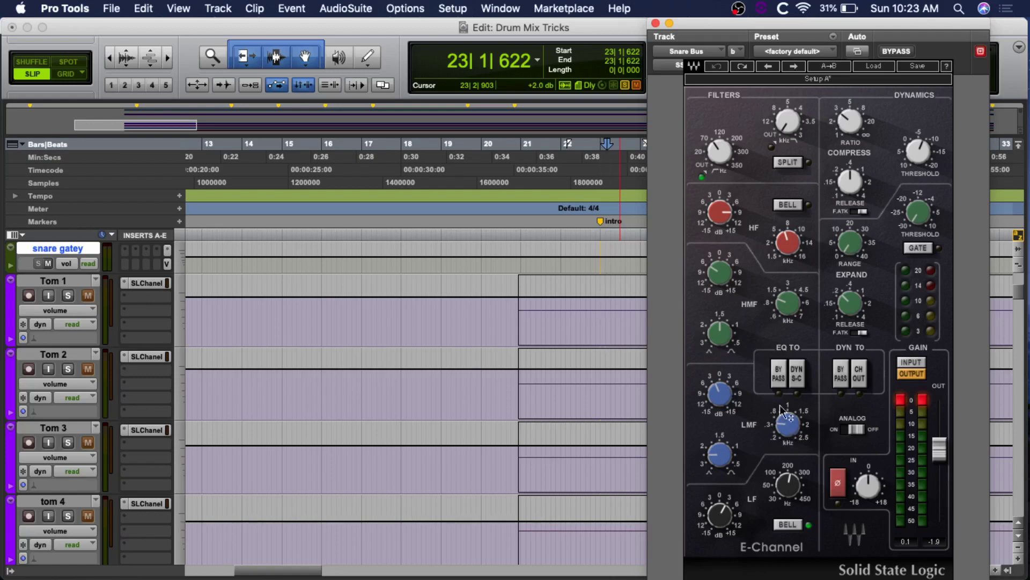
- Close the SSLChannel plug-in, switch from the Edit window to the Mix window, and reopen SSLChannel on the Snare Bus
left_click(656, 23)
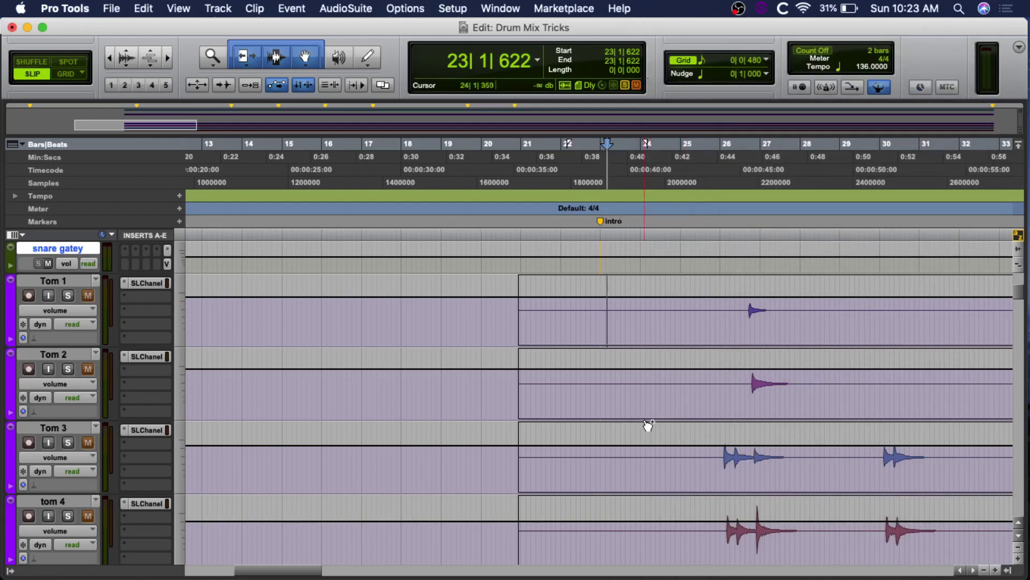
key("super+equal")
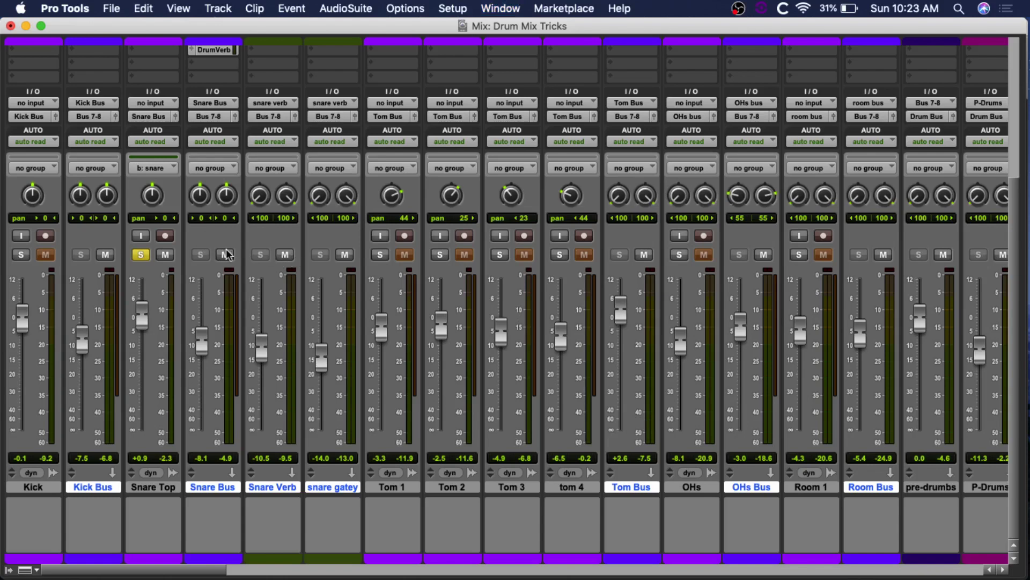
scroll(193, 216, "up", 10)
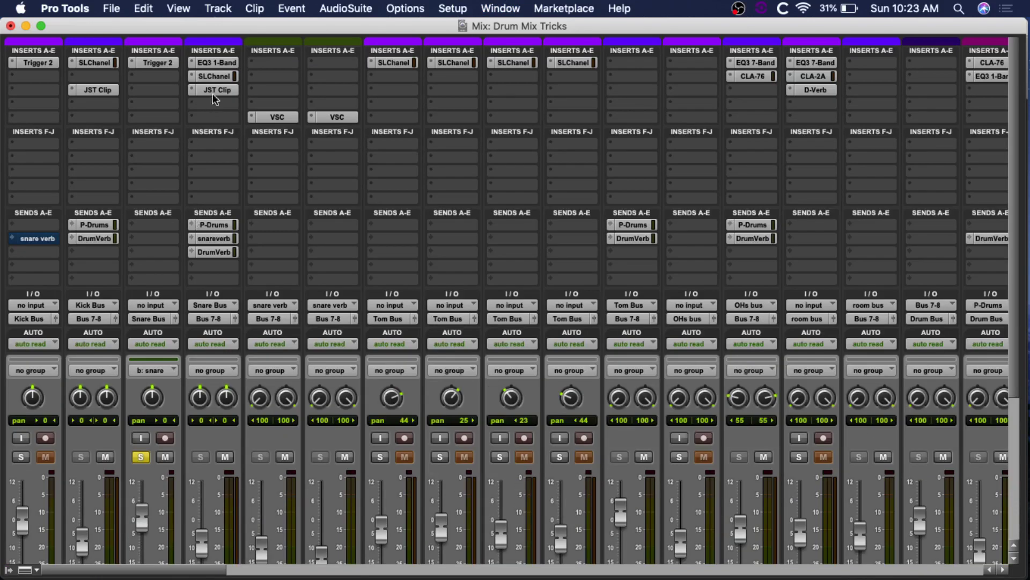
left_click(212, 76)
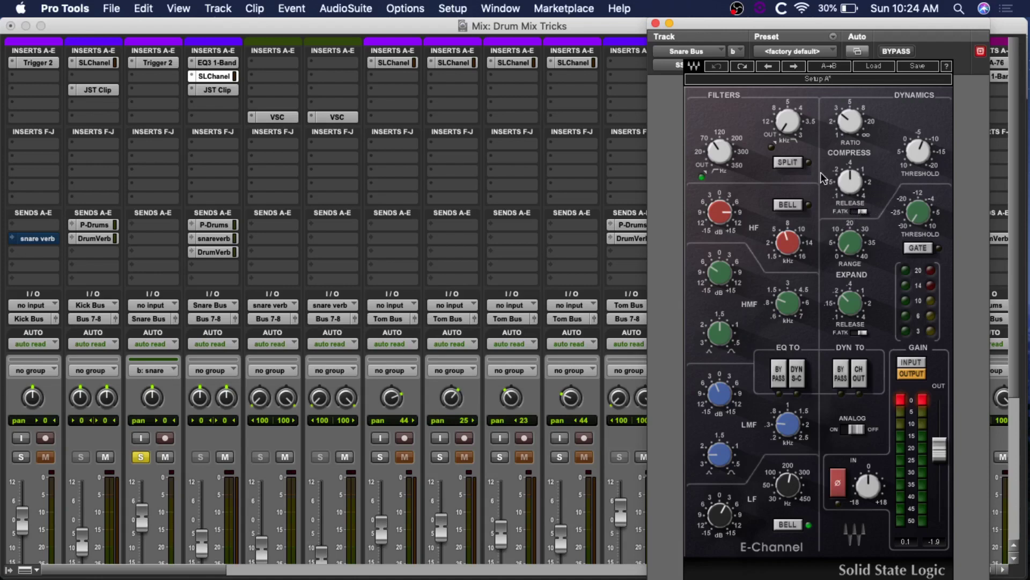
- Play the soloed snare and toggle the SSLChannel's dynamics bypass for comparison, leaving the dynamics section bypassed
left_click(858, 213)
left_click(839, 378)
left_click(837, 378)
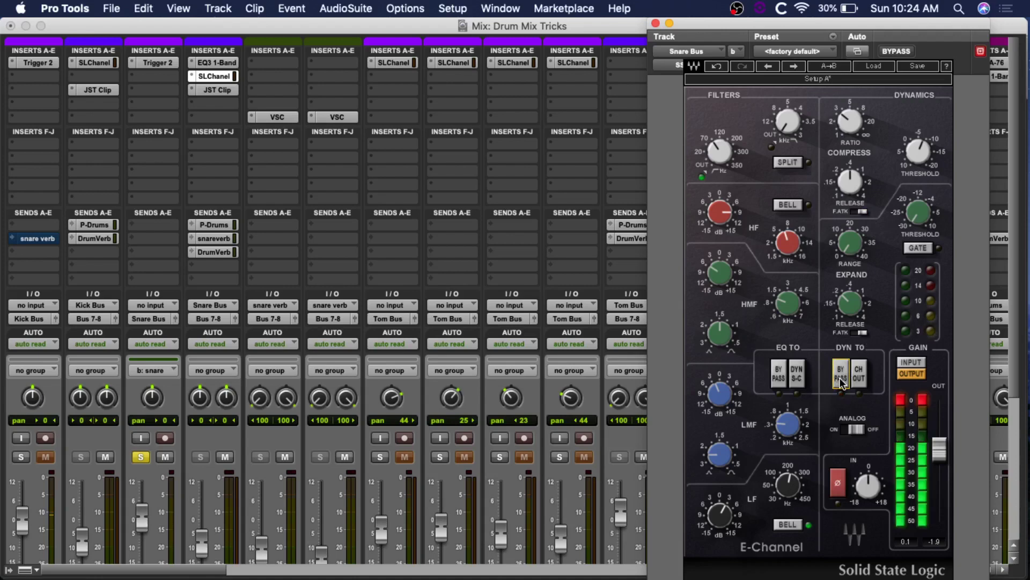
left_click(841, 378)
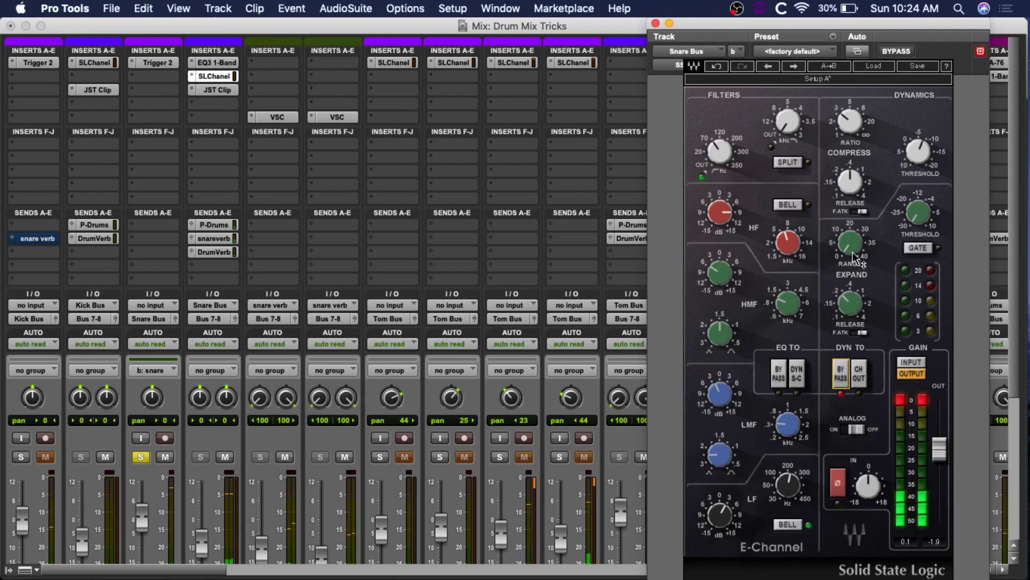
- Move JST Clip down one insert slot on the Snare Bus and insert the stereo Dyn3 Compressor/Limiter between SSLChannel and JST Clip
left_click_drag(802, 30, 739, 36)
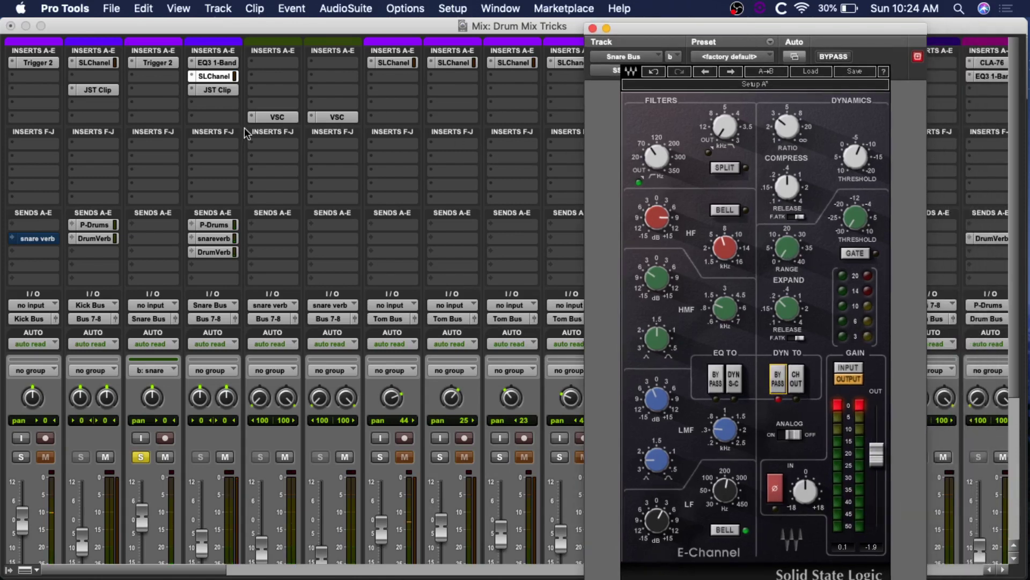
left_click_drag(216, 91, 217, 103)
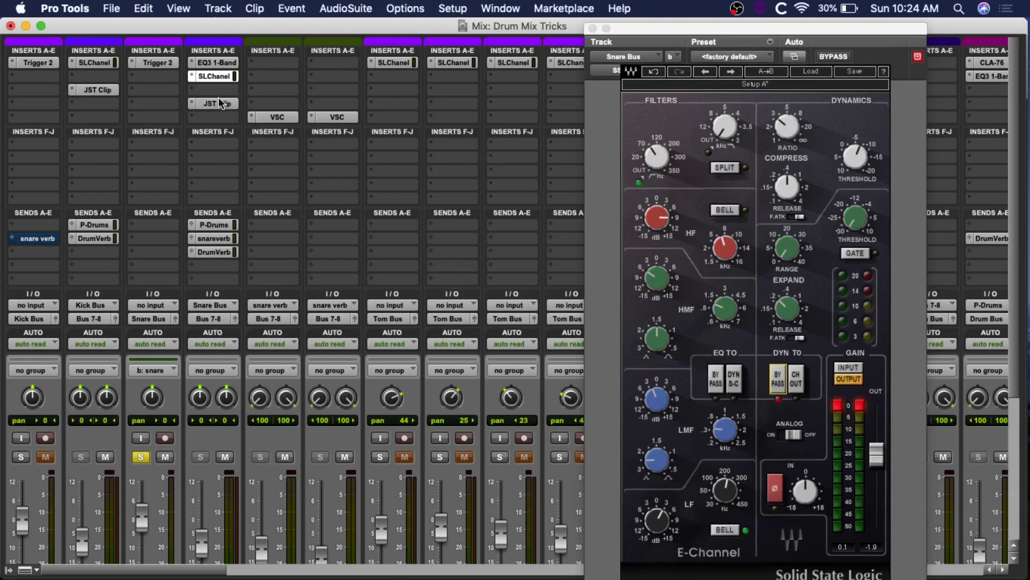
left_click(237, 103)
mouse_move(245, 119)
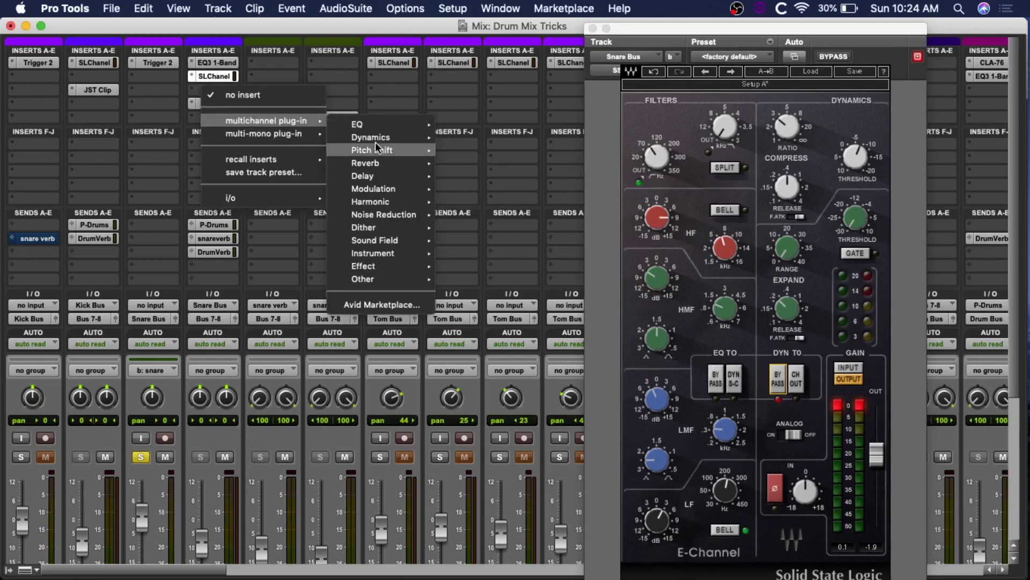
mouse_move(371, 138)
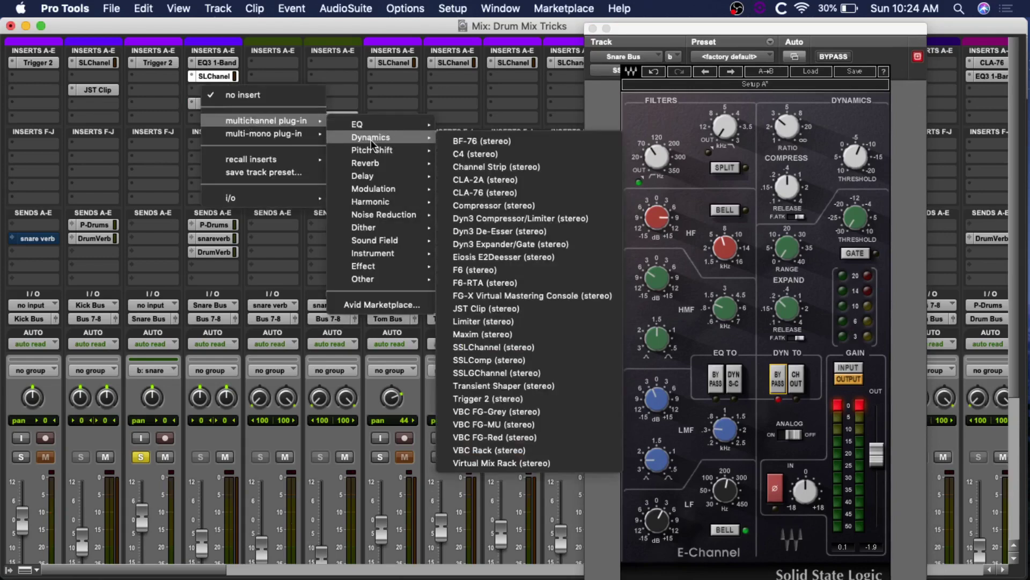
left_click(554, 219)
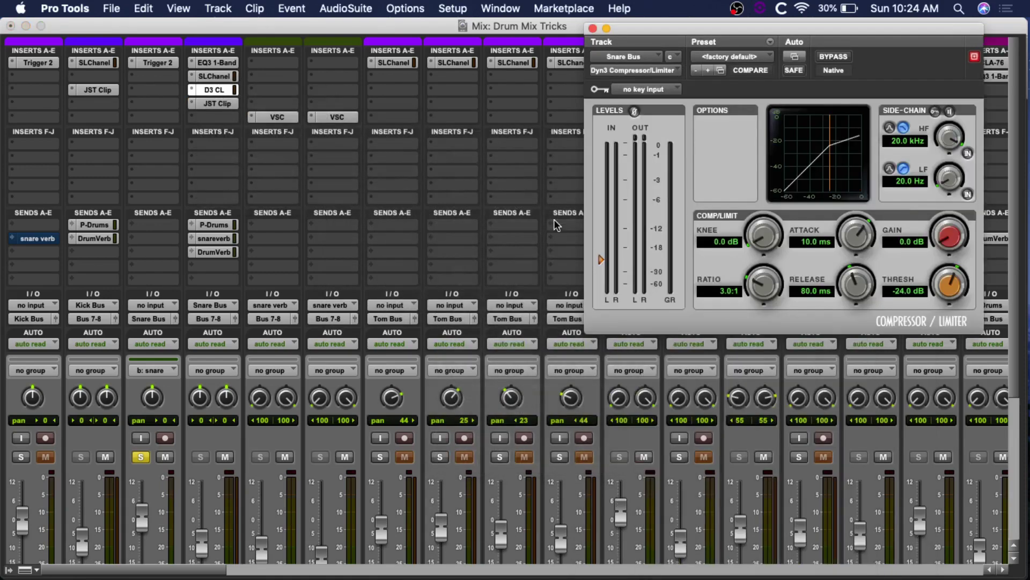
- Keep the Dyn3 Compressor/Limiter window open and arrange the Snare Bus SSLChannel window beside it so both are visible
left_click(974, 56)
left_click_drag(815, 28, 850, 47)
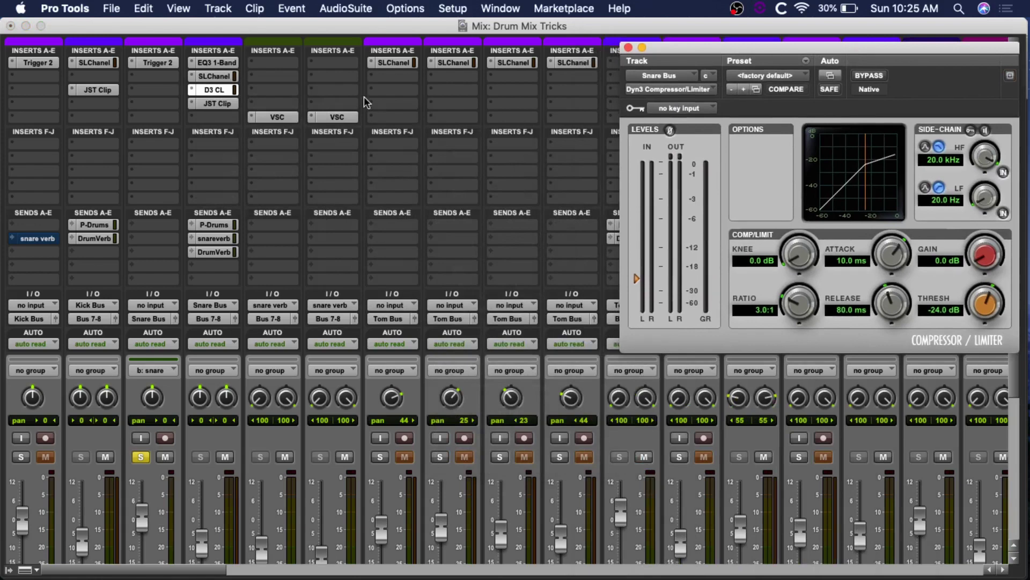
left_click(214, 75)
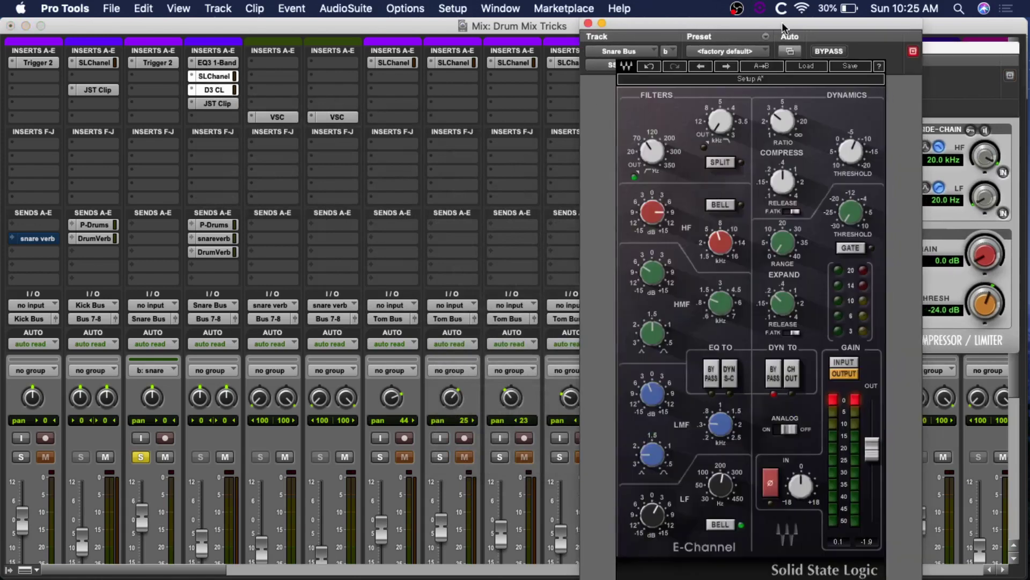
left_click_drag(781, 22, 354, 33)
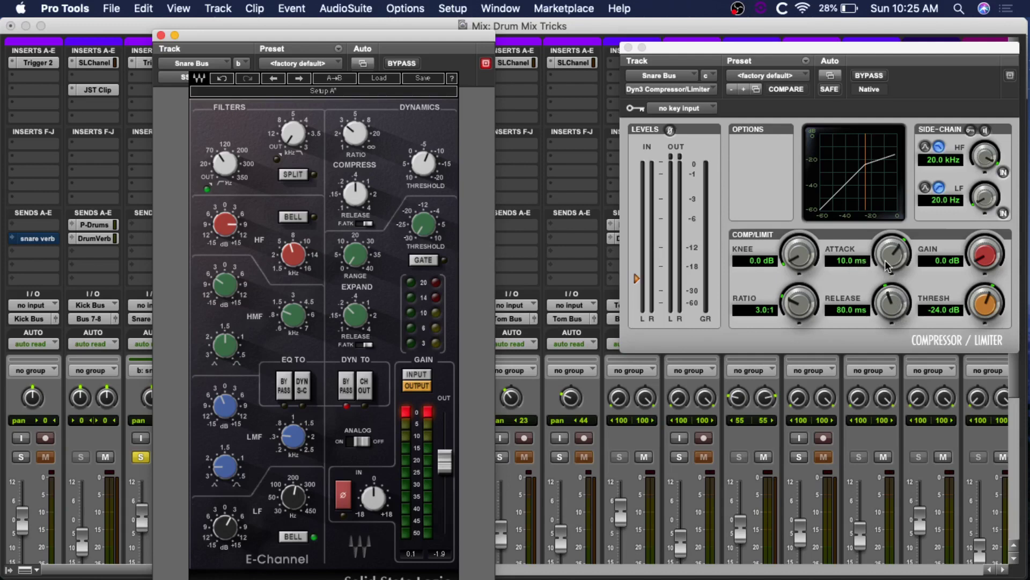
- Set the Dyn3 compressor's attack to 40.2 ms and toggle its bypass during snare playback to compare the sound
left_click_drag(885, 259, 899, 232)
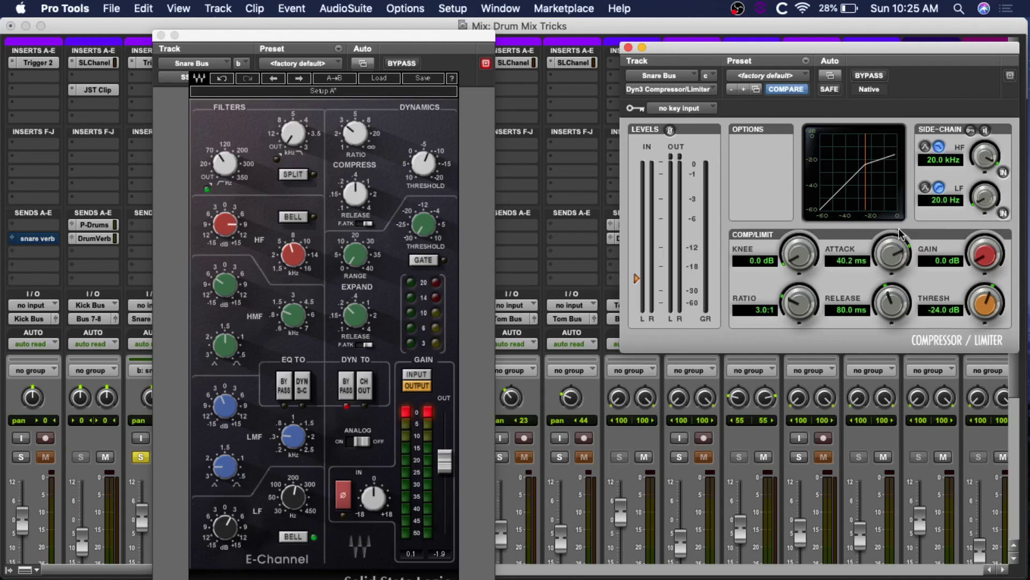
left_click(870, 75)
left_click(873, 78)
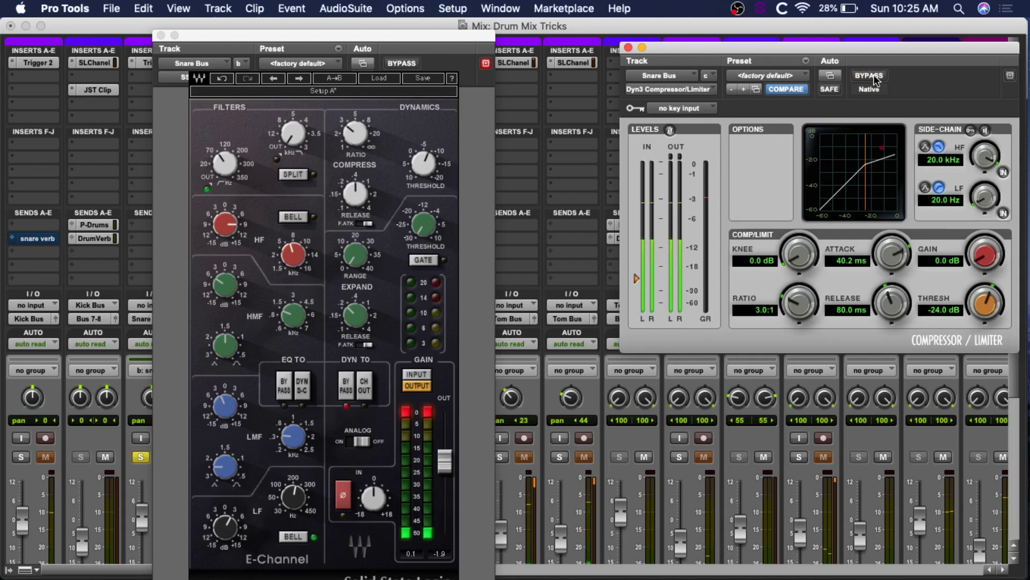
left_click(874, 77)
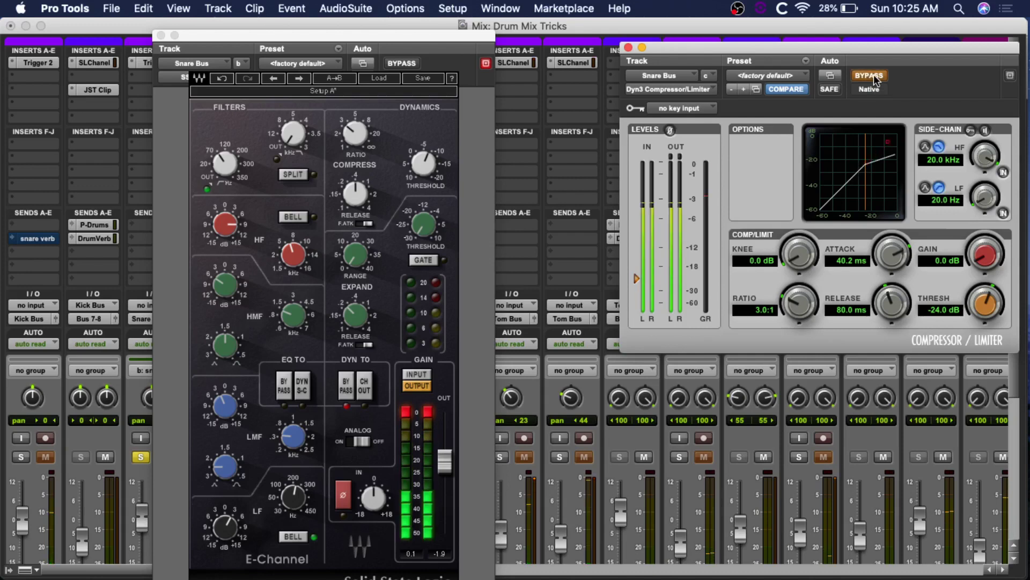
left_click(874, 76)
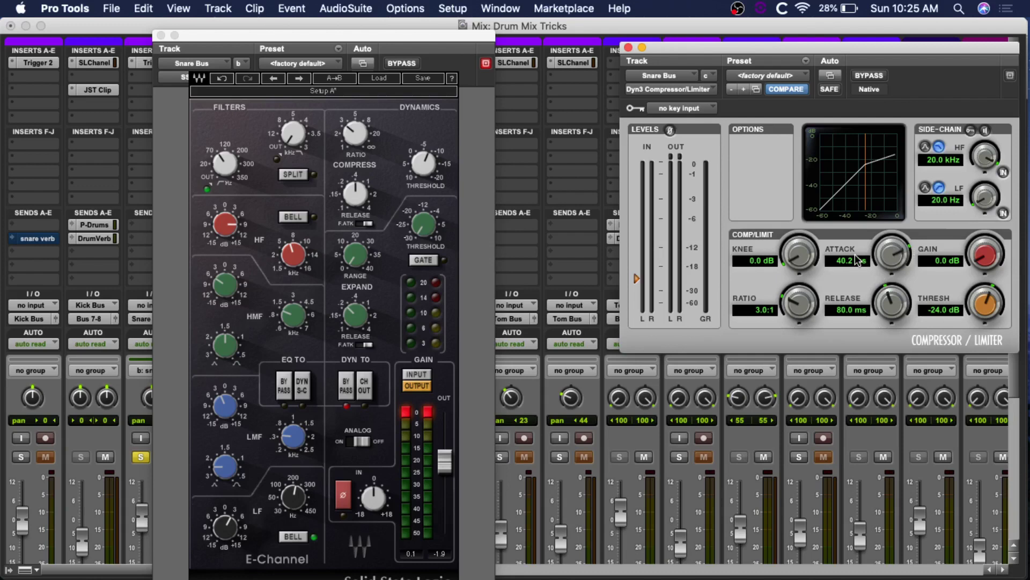
- Try compressor attack times of 10.0, 42.3 and 67.3 ms on the snare, comparing the last one with the compressor bypassed
left_click_drag(842, 260, 846, 234)
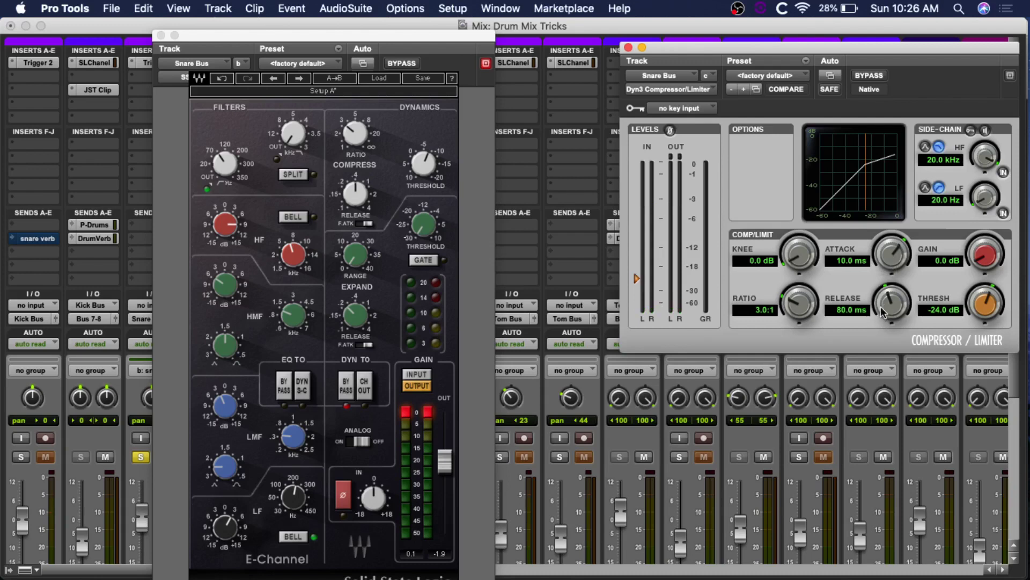
left_click_drag(883, 263, 896, 239)
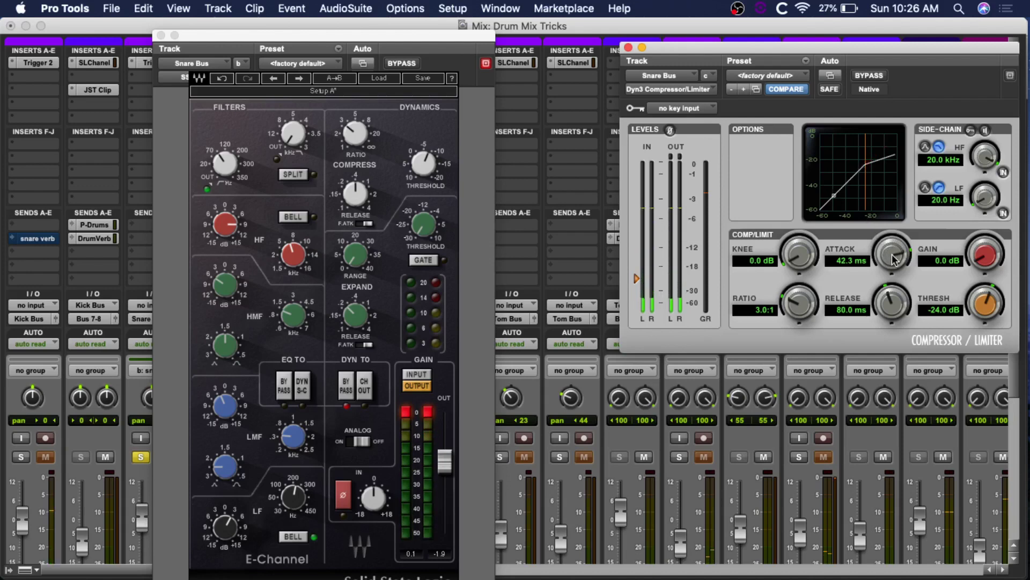
left_click_drag(894, 260, 893, 250)
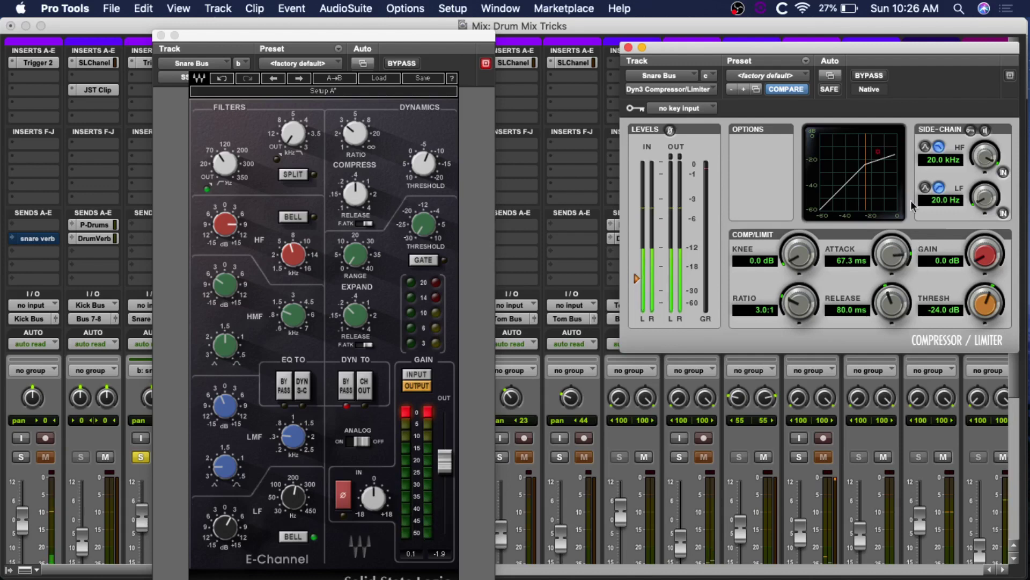
left_click(869, 76)
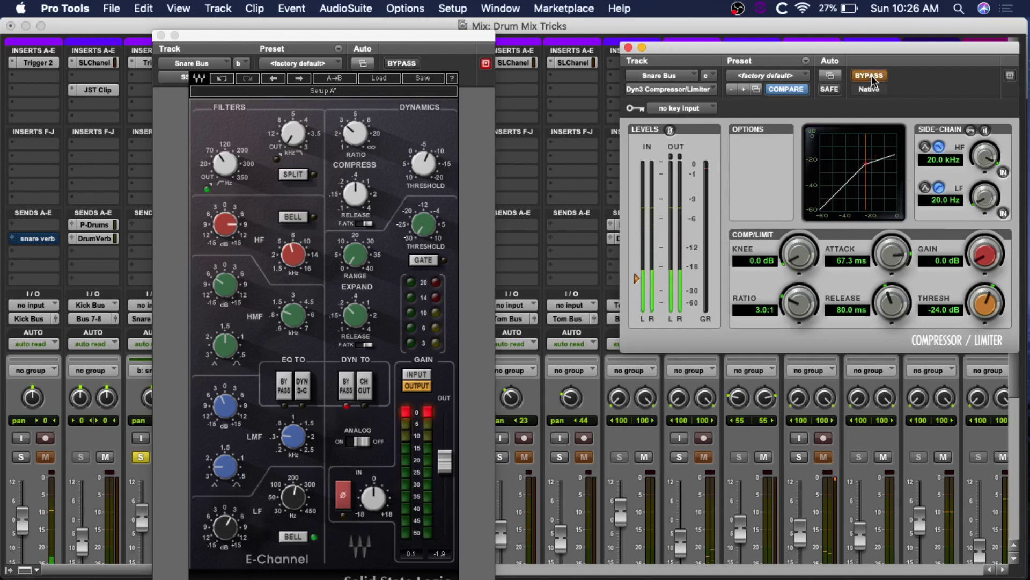
left_click(870, 76)
left_click(869, 75)
- Compare the SSLChannel's dynamics with the Dyn3 compressor by toggling their bypasses, and raise the Dyn3 attack to 82.8 ms
left_click(391, 368)
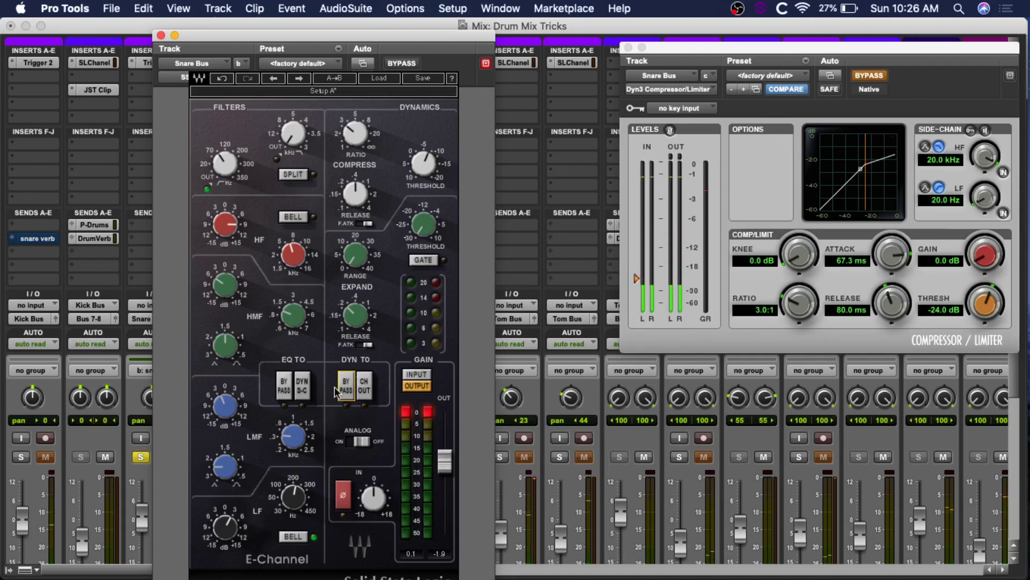
left_click(347, 391)
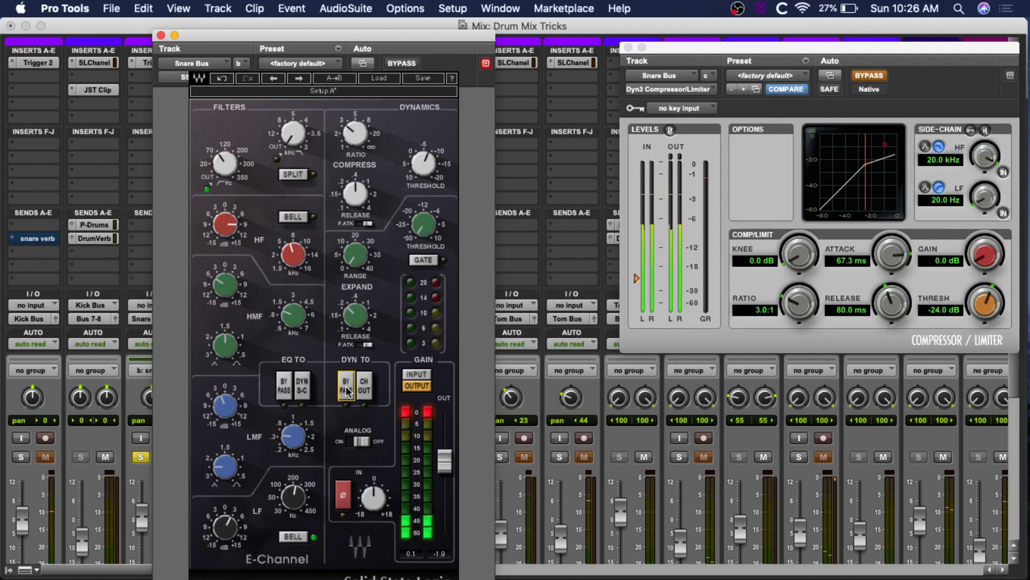
left_click(869, 76)
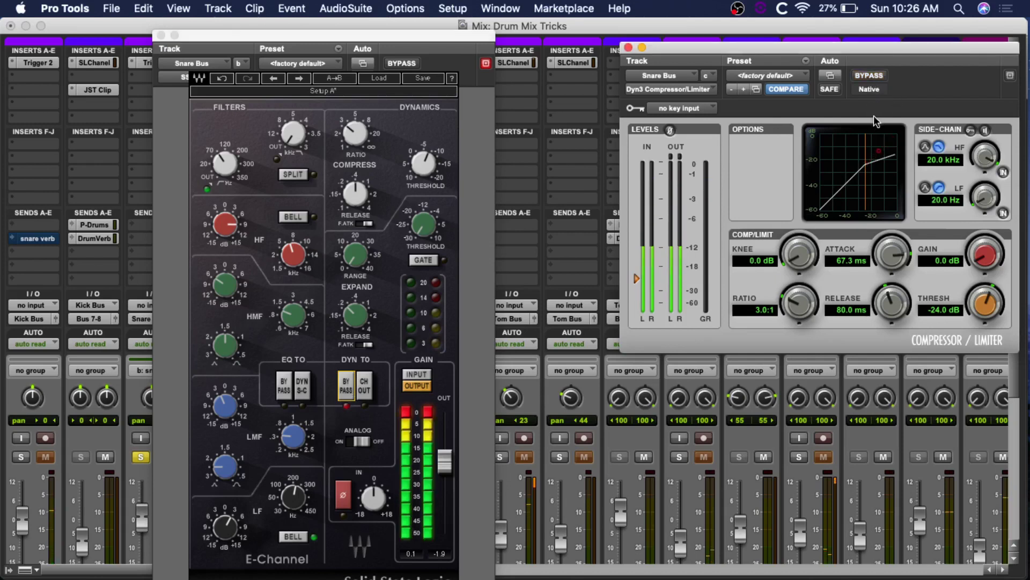
left_click_drag(893, 258, 896, 252)
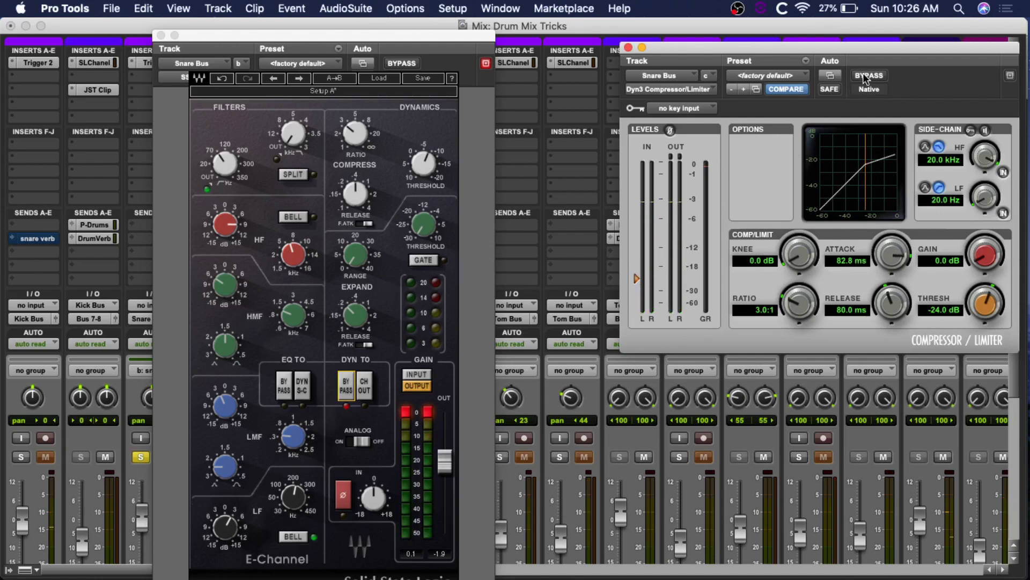
left_click(367, 383)
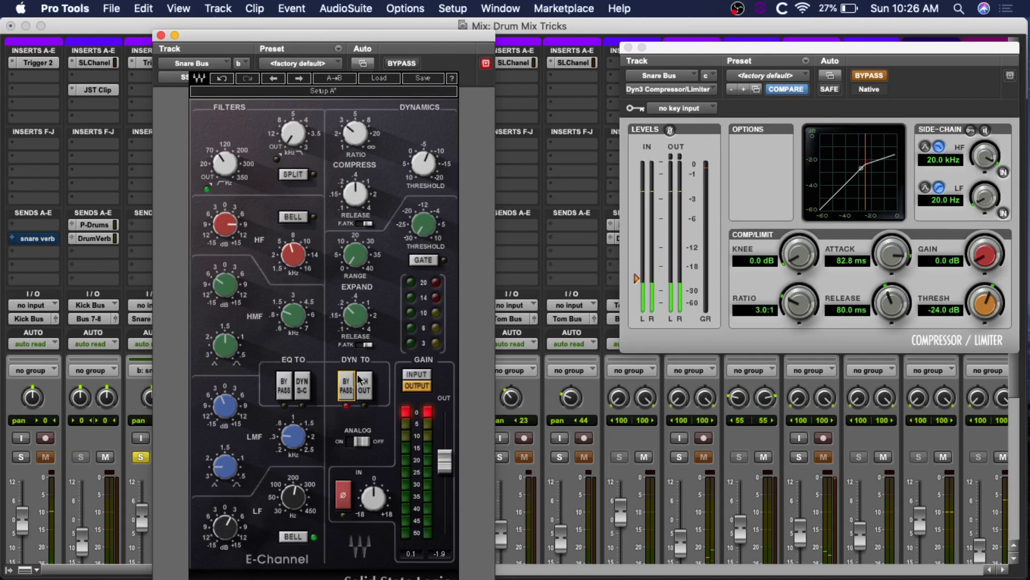
left_click(868, 75)
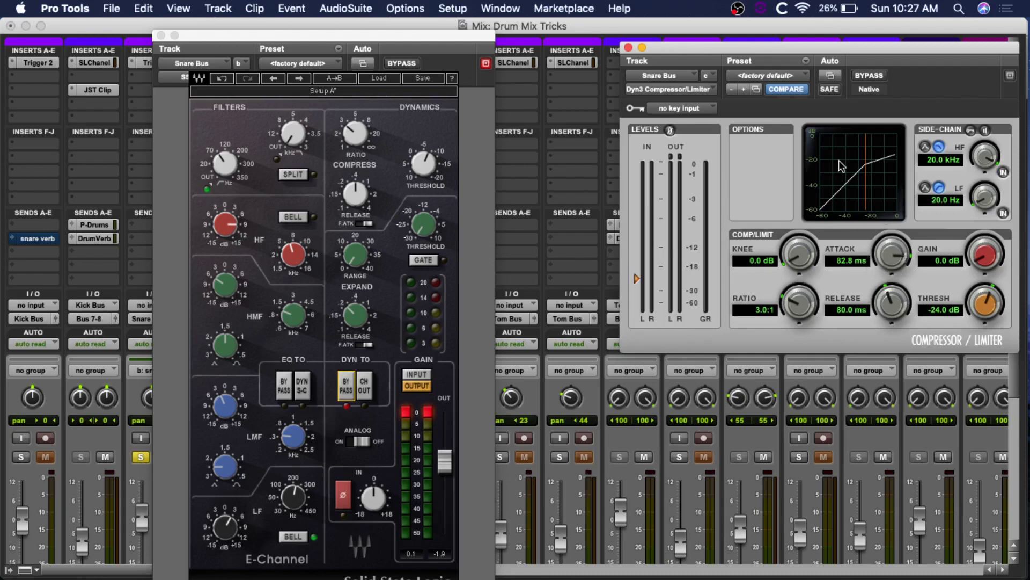
- Close both Snare Bus plug-in windows and remove the Dyn3 Compressor/Limiter from the Snare Bus inserts
left_click(628, 48)
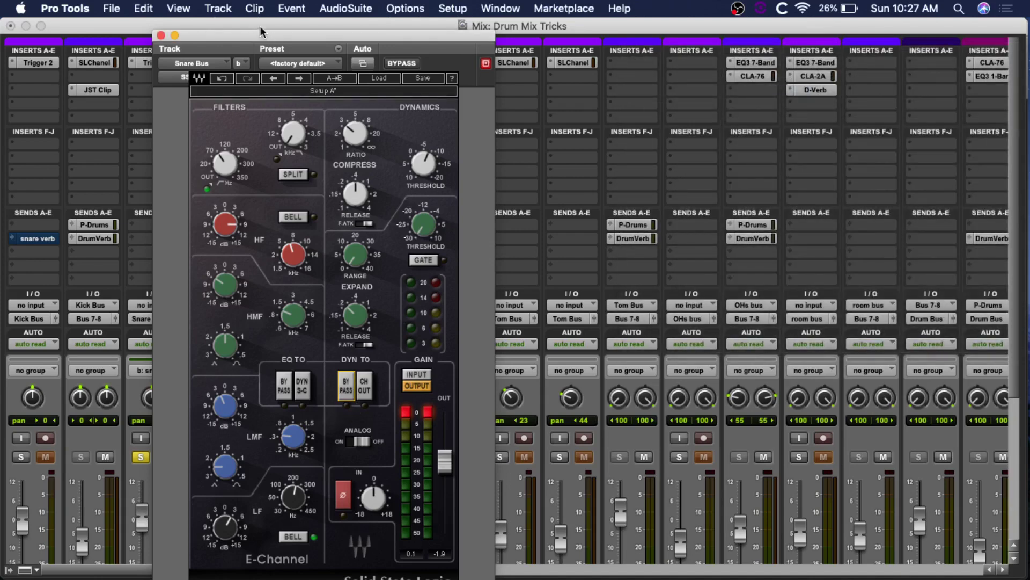
left_click_drag(252, 30, 563, 37)
left_click(478, 40)
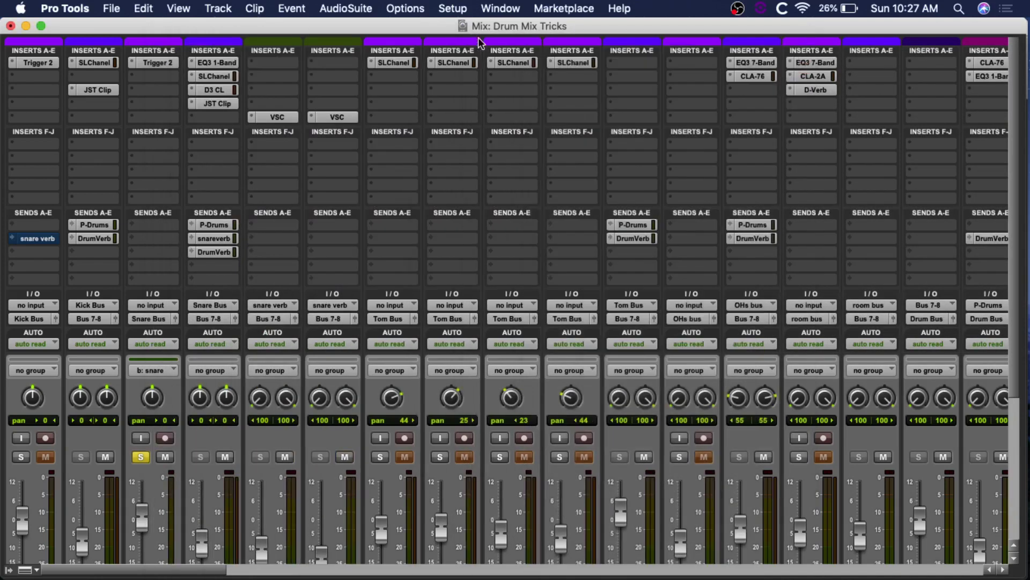
left_click(191, 96)
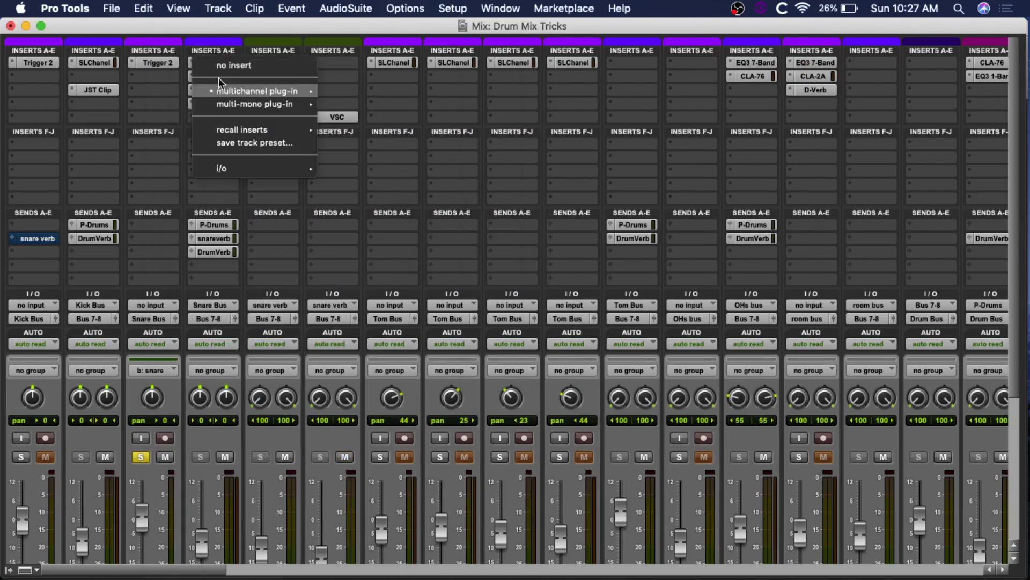
left_click(240, 63)
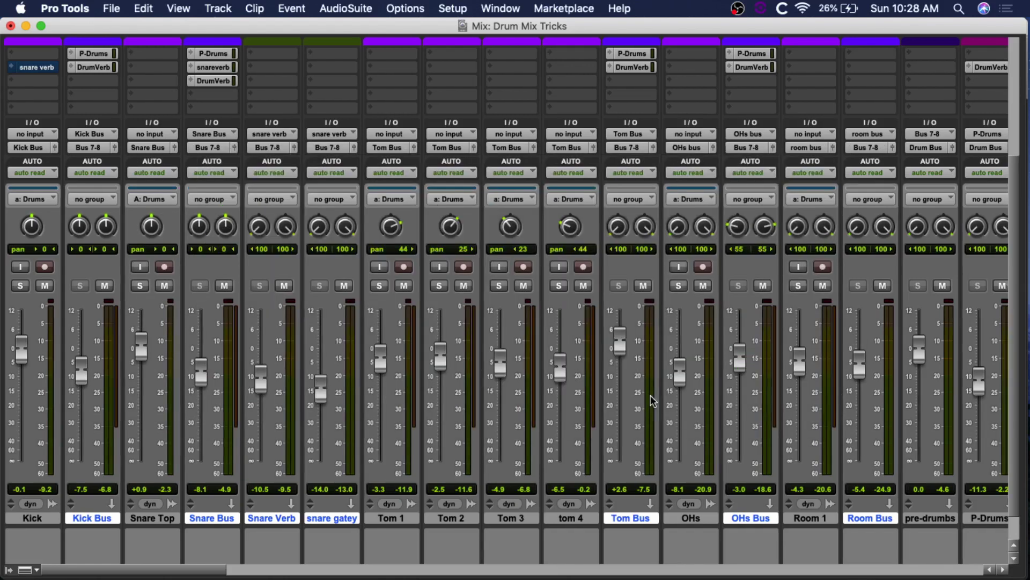
scroll(371, 392, "up", 2)
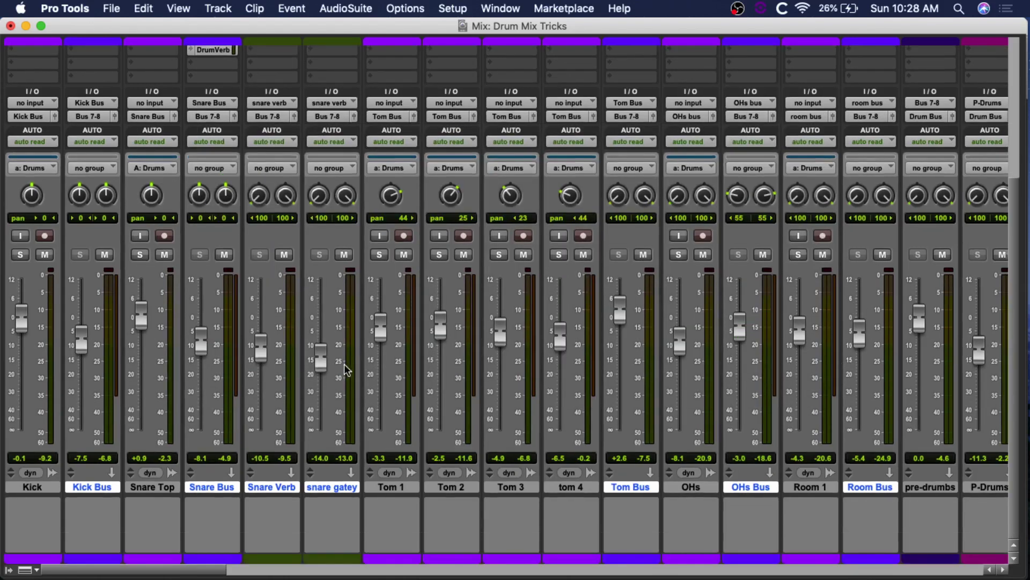
scroll(523, 299, "up", 5)
scroll(783, 451, "down", 7)
scroll(800, 447, "right", 10)
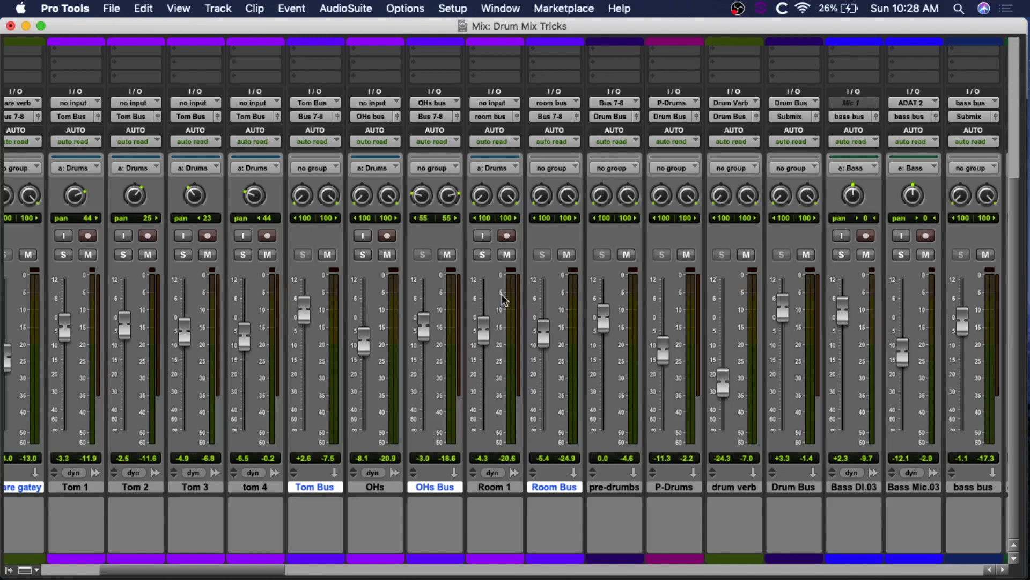
scroll(507, 295, "left", 2)
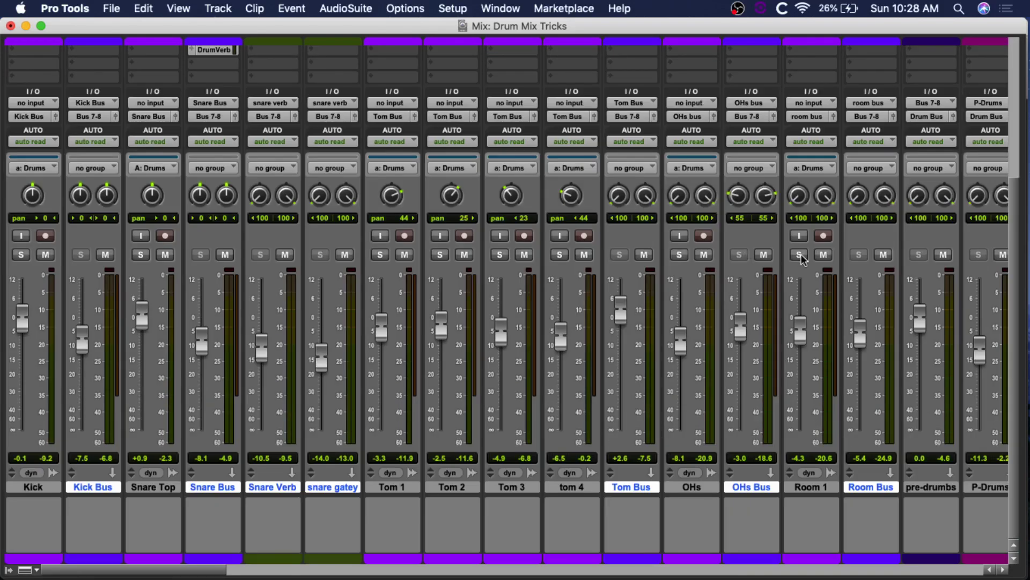
- Examine the drum buses, their sends and the P-Drums channel across the mixer
scroll(799, 259, "right", 5)
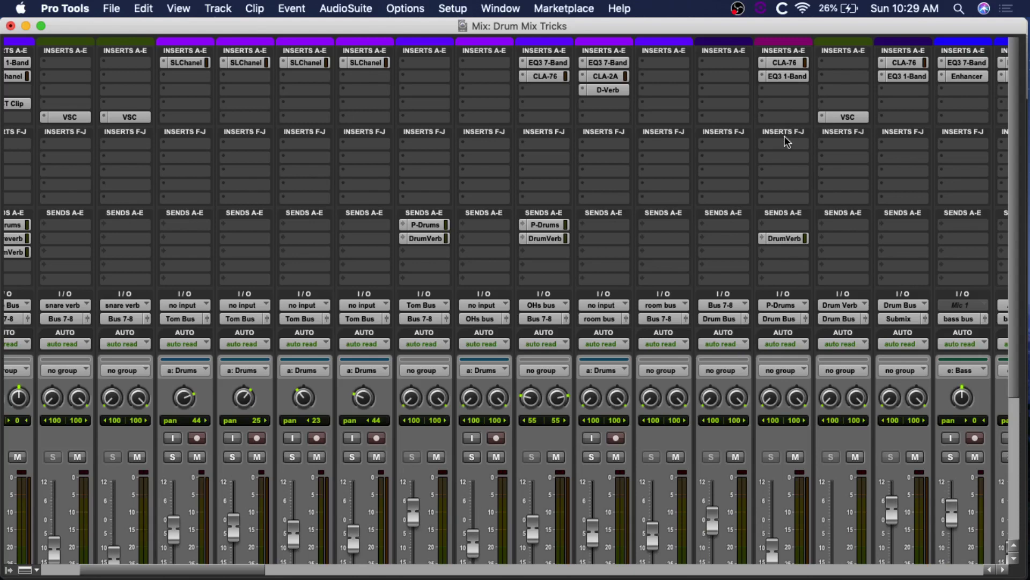
scroll(758, 148, "down", 5)
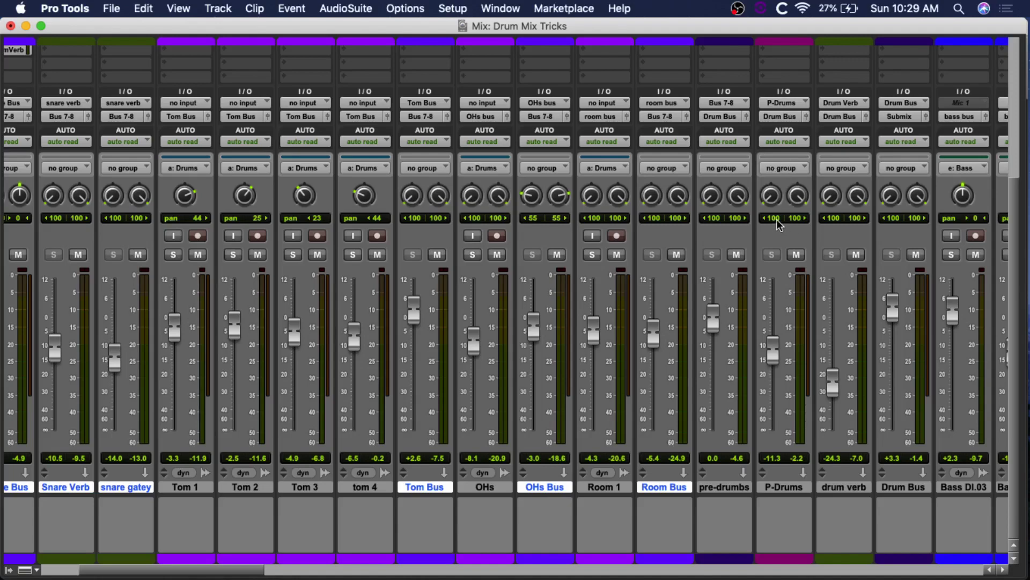
scroll(702, 251, "up", 5)
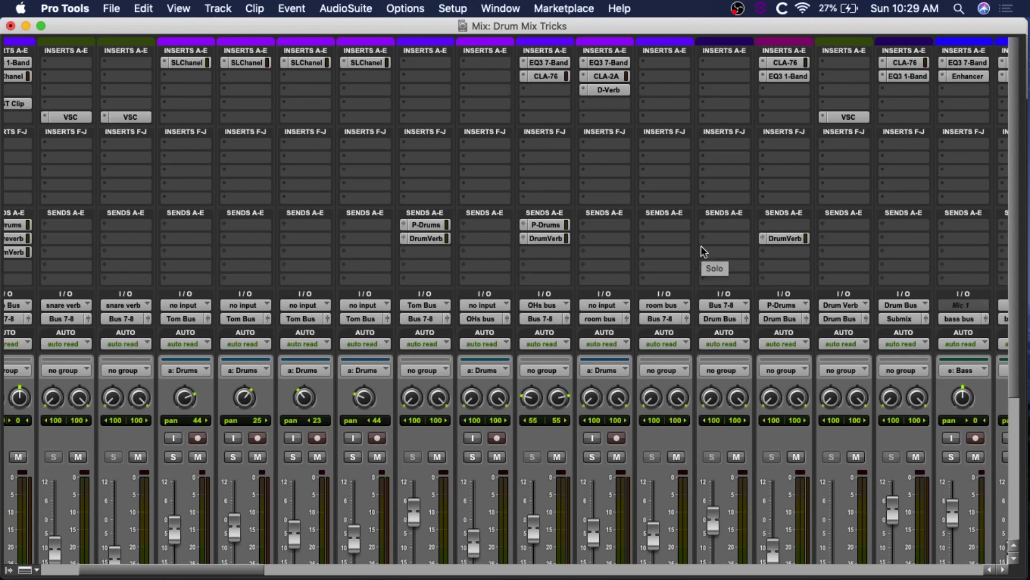
scroll(624, 254, "left", 5)
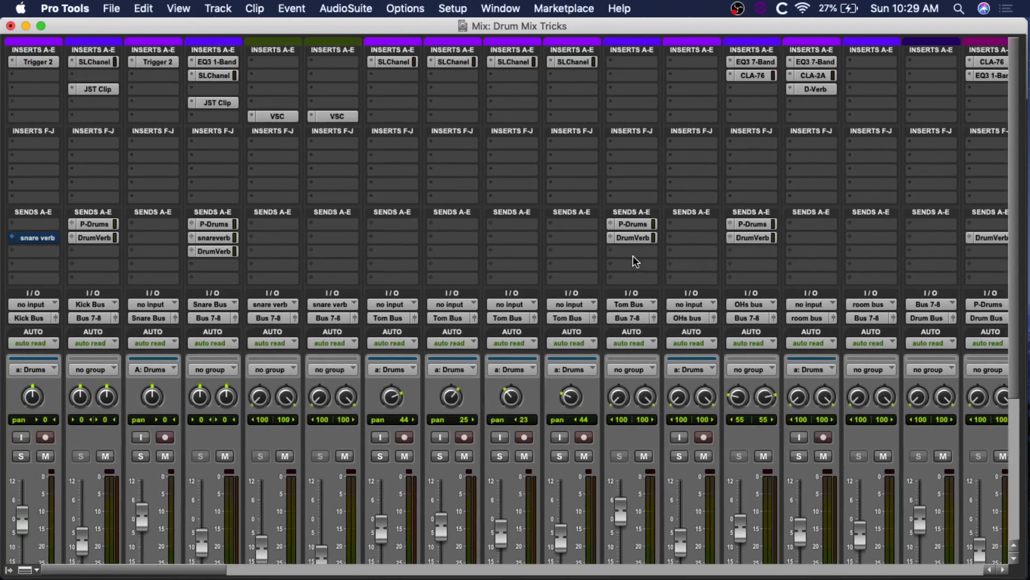
scroll(636, 261, "down", 1)
scroll(502, 238, "down", 5)
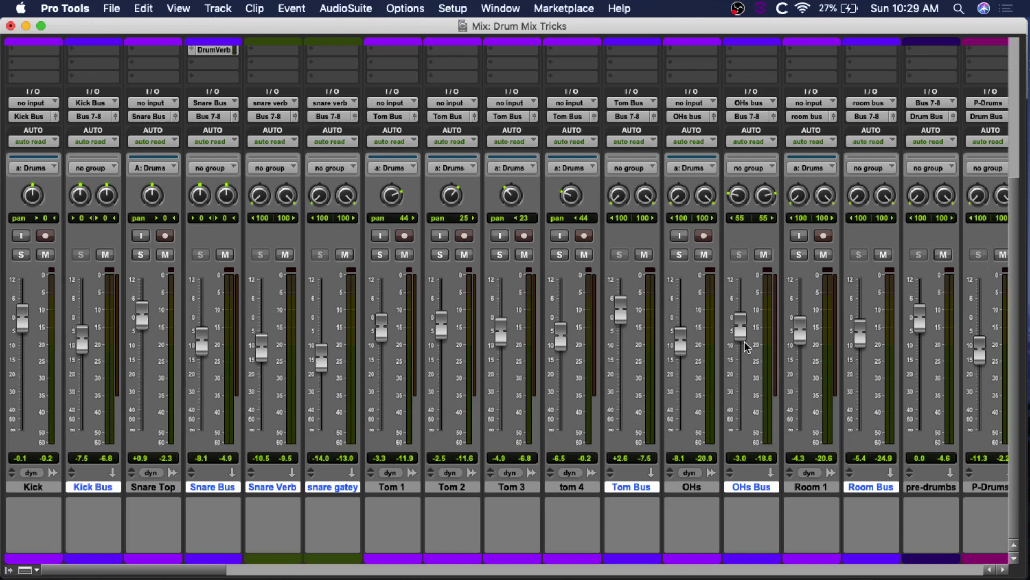
scroll(746, 346, "up", 6)
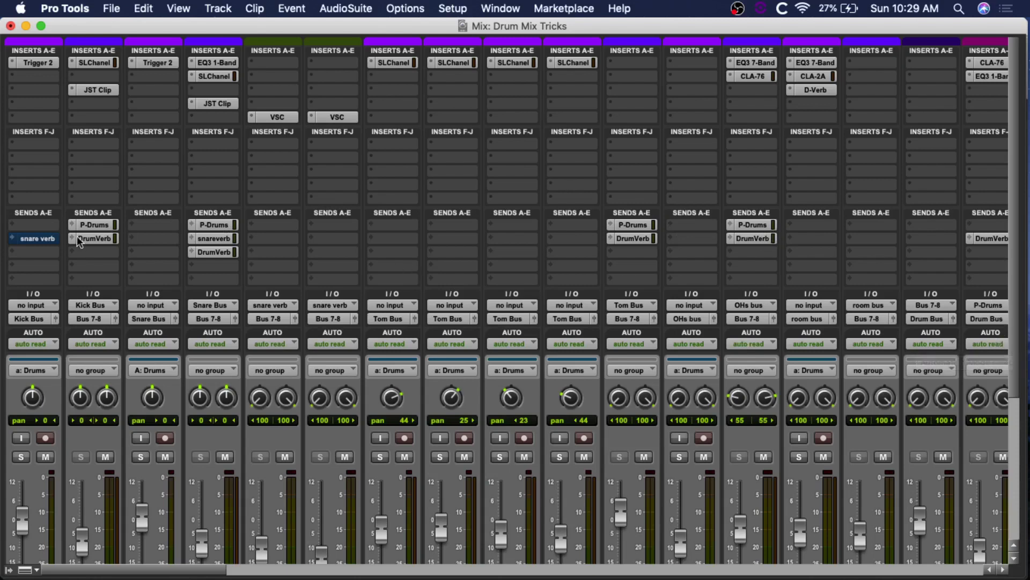
- Inspect the P-Drums send levels on the Kick Bus, Snare Bus, Tom Bus and OHs Bus, and close the send window
left_click(89, 226)
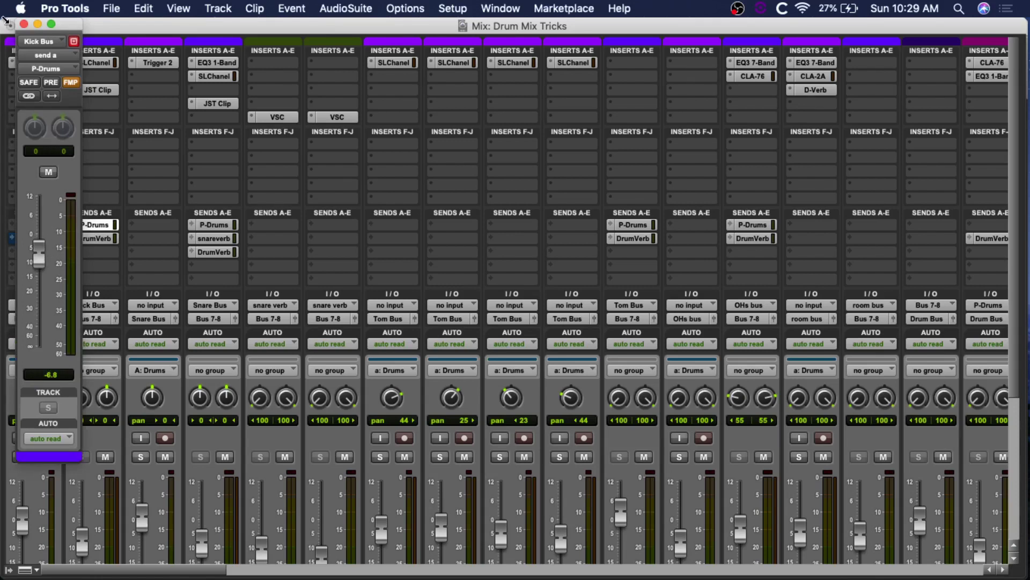
left_click(214, 225)
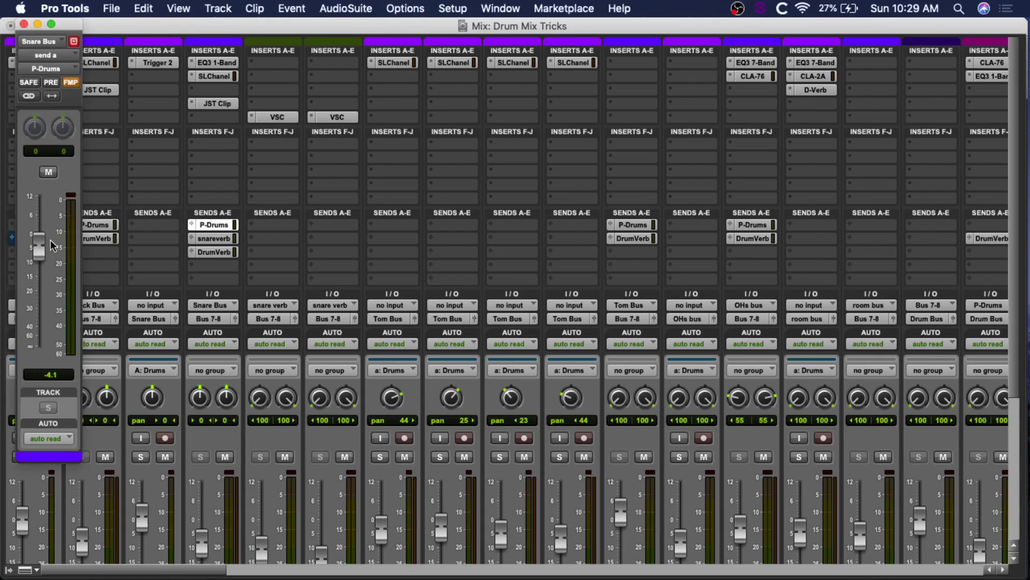
left_click(629, 224)
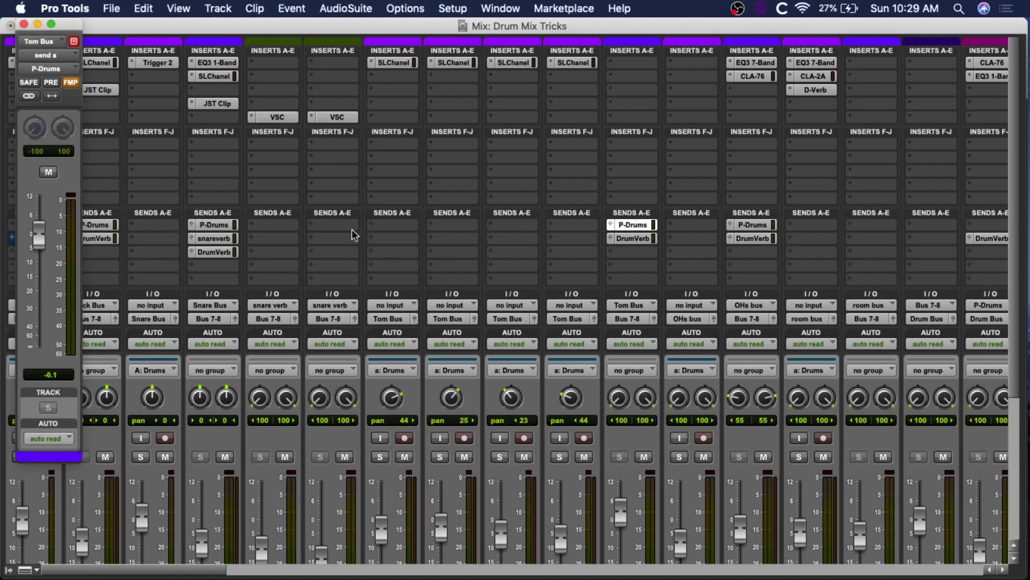
left_click(750, 224)
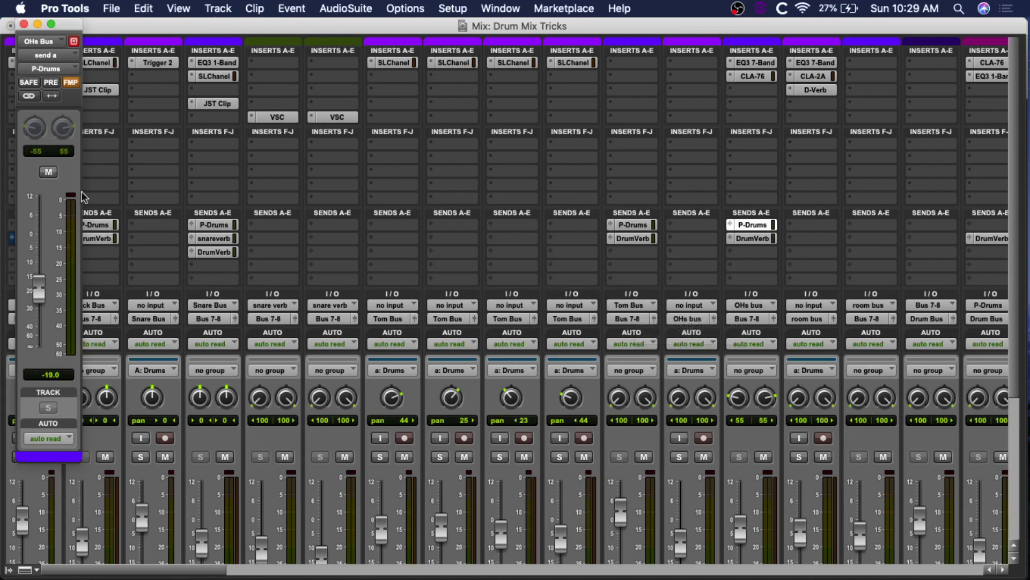
left_click(24, 25)
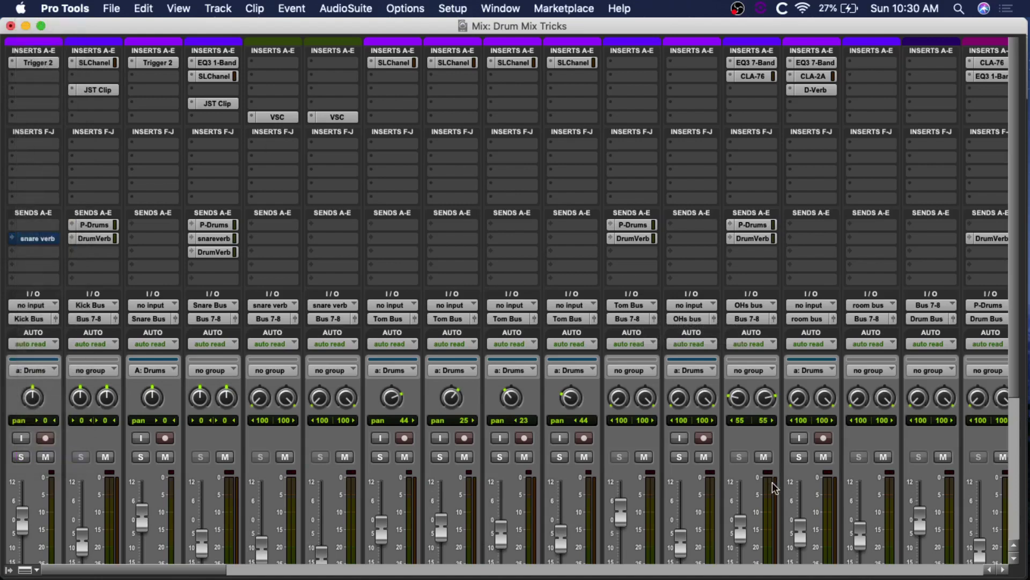
- Open the CLA-76 compressor on the P-Drums track and move its window clear of the P-Drums channel strip
scroll(778, 427, "right", 1)
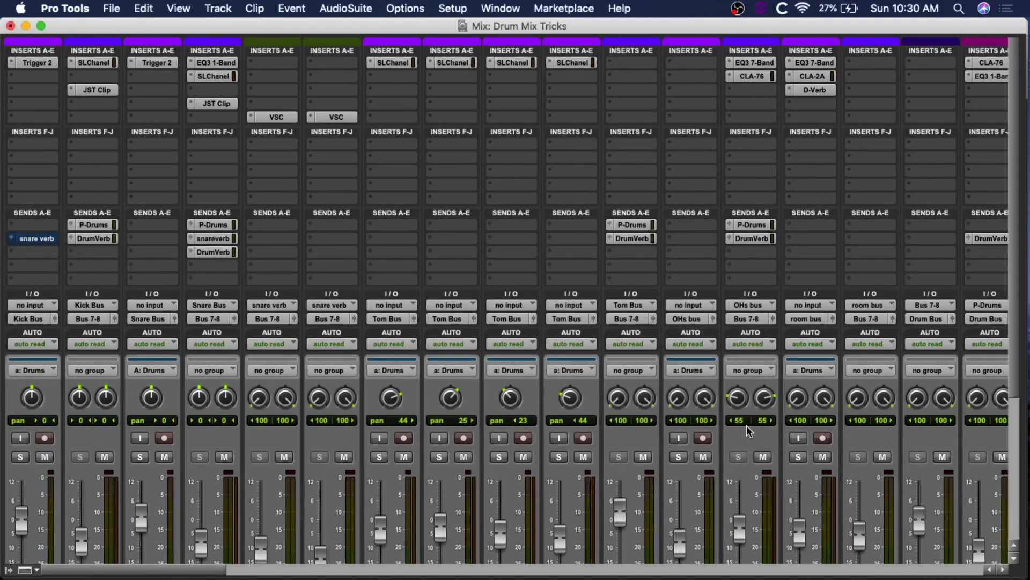
scroll(747, 427, "right", 3)
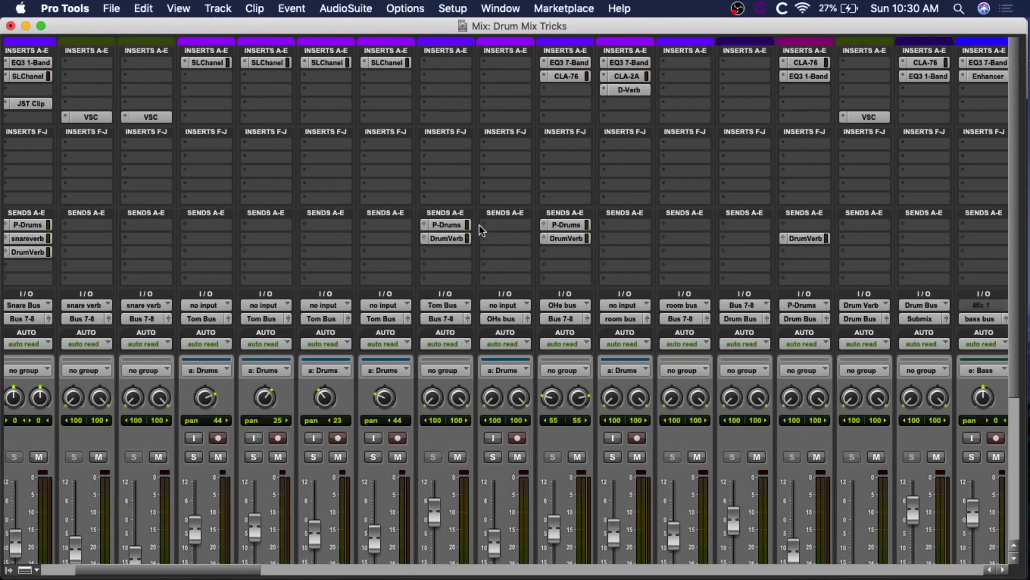
scroll(669, 256, "down", 5)
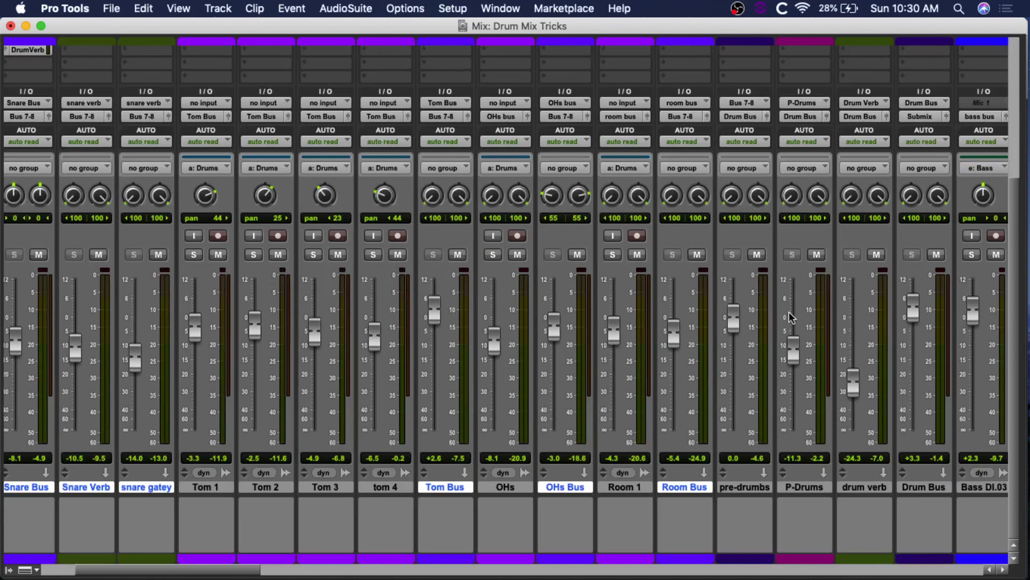
scroll(790, 317, "up", 5)
left_click(807, 63)
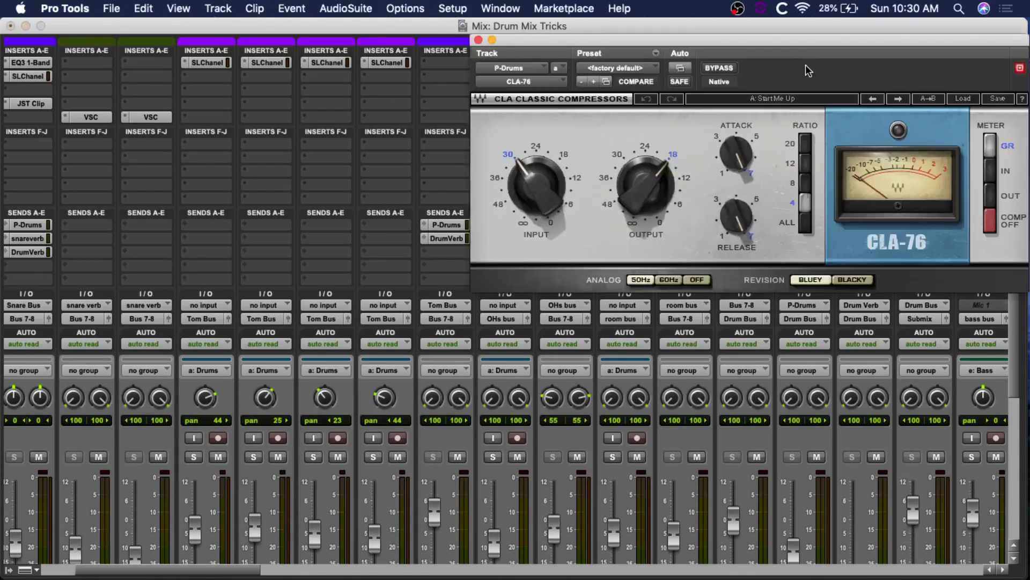
left_click_drag(857, 41, 699, 53)
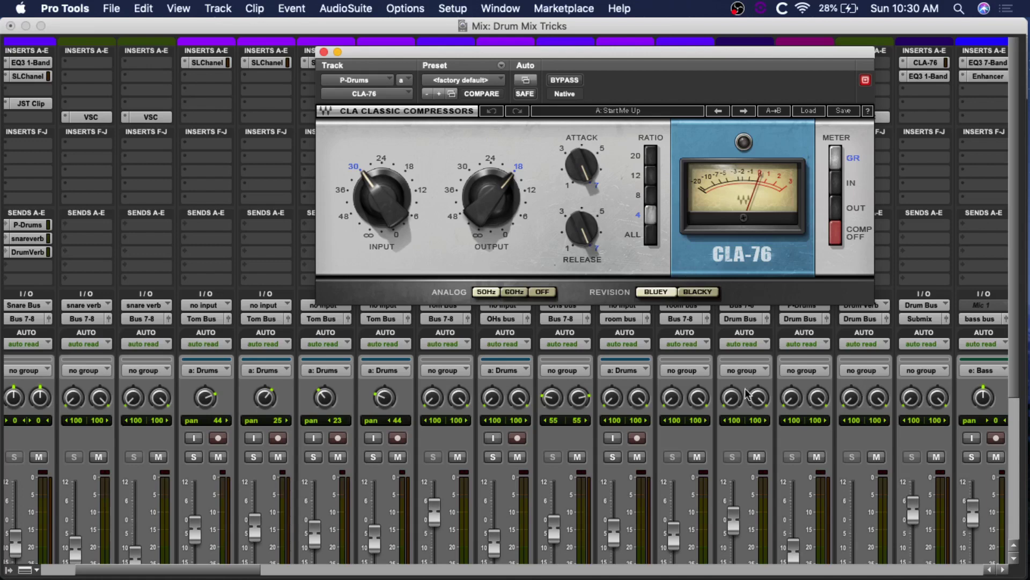
scroll(760, 406, "right", 3)
left_click_drag(606, 53, 291, 64)
- Play the soloed drums with P-Drums muted, and swap the mute to pre-drumbs to audition the parallel compression alone
left_click(678, 456)
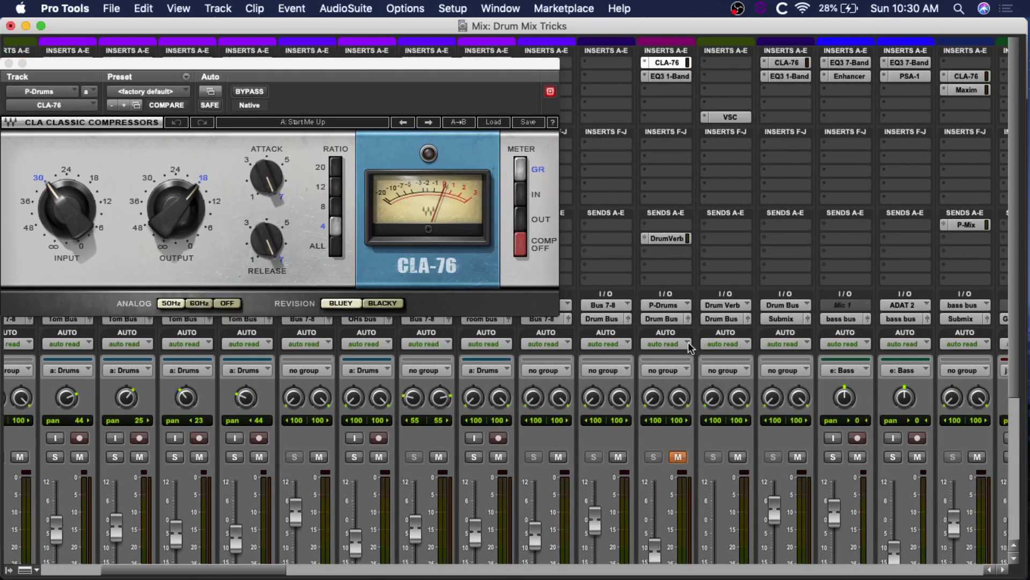
key("space")
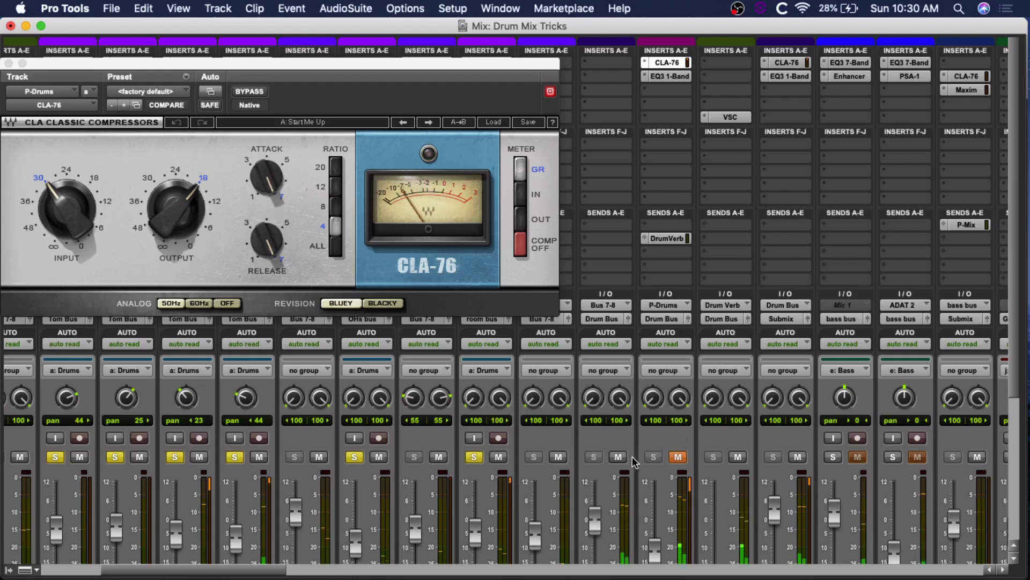
left_click(618, 457)
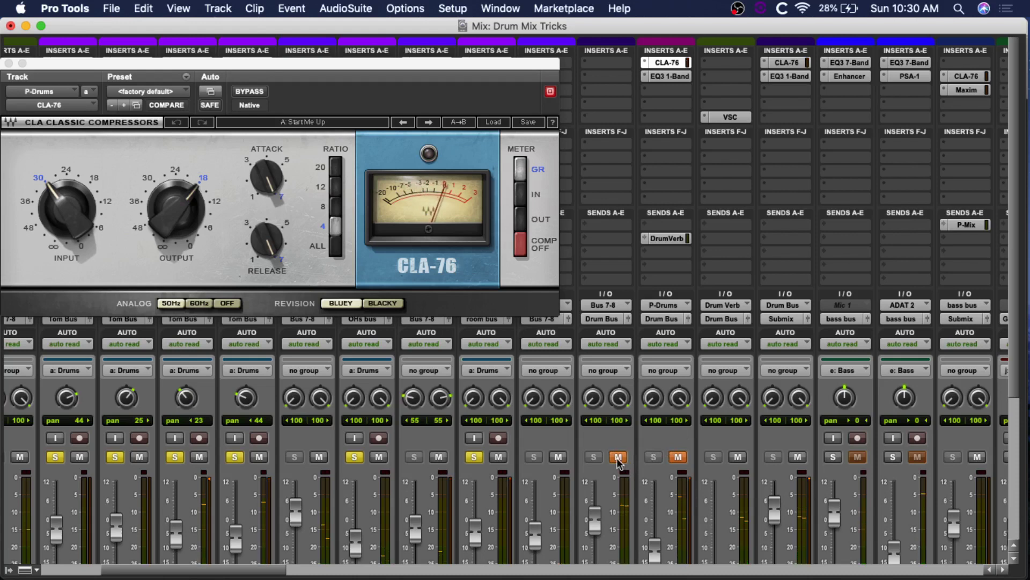
left_click(681, 456)
- Unmute pre-drumbs and toggle the P-Drums mute during drum playback to compare with and without parallel compression
scroll(696, 362, "down", 5)
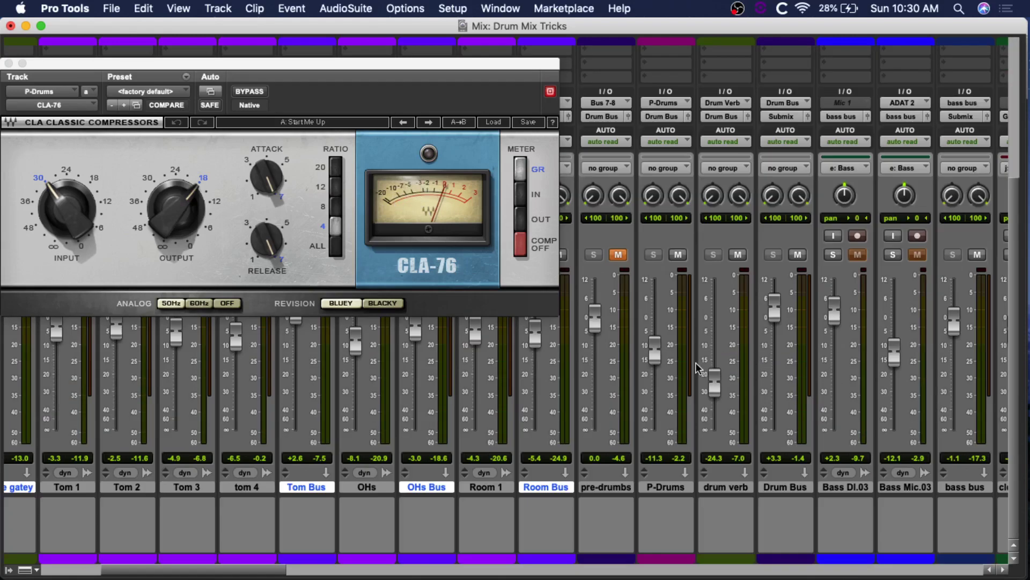
scroll(694, 356, "up", 5)
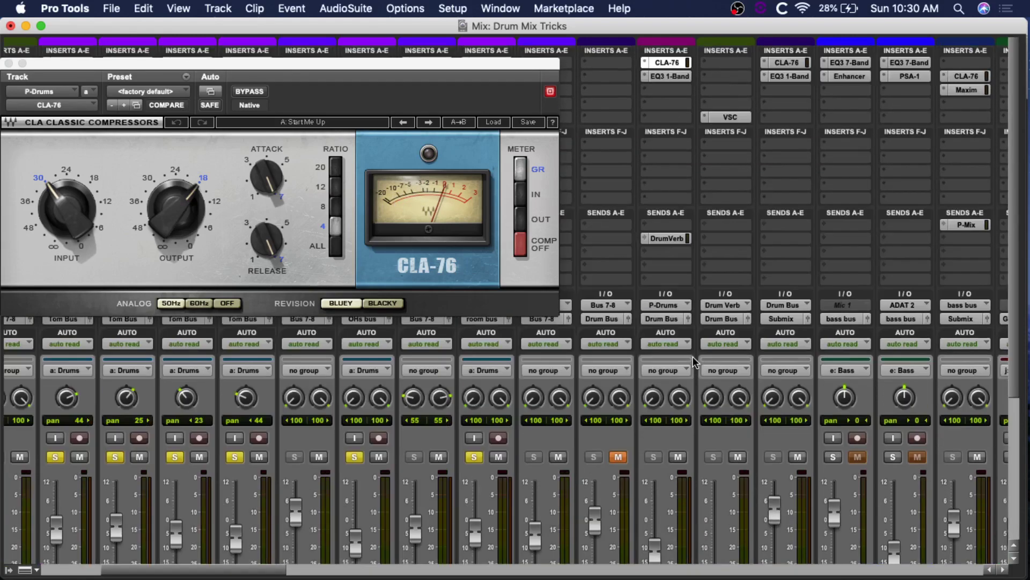
scroll(694, 356, "down", 5)
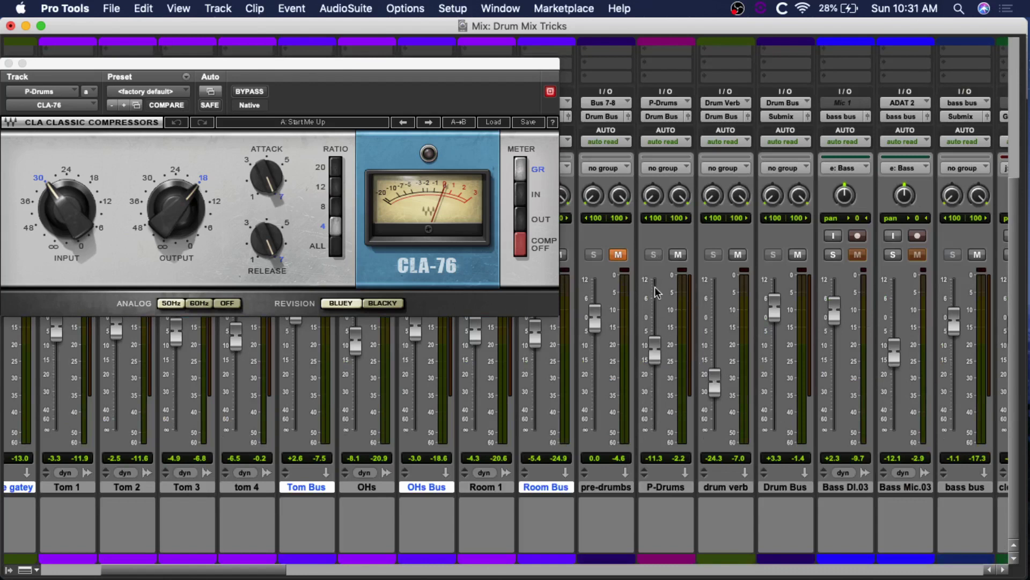
left_click(618, 255)
left_click(679, 258)
key("space")
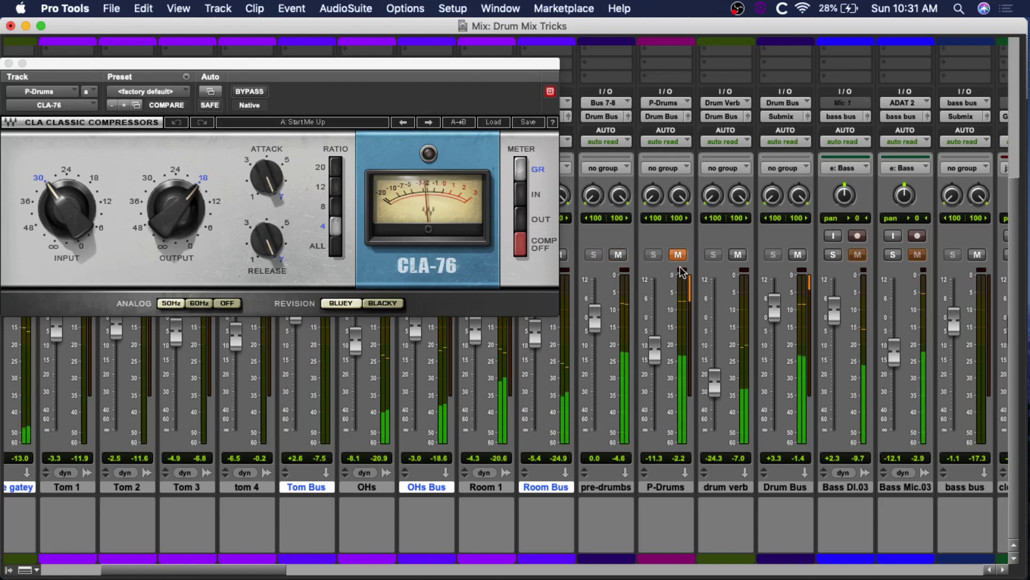
left_click(679, 258)
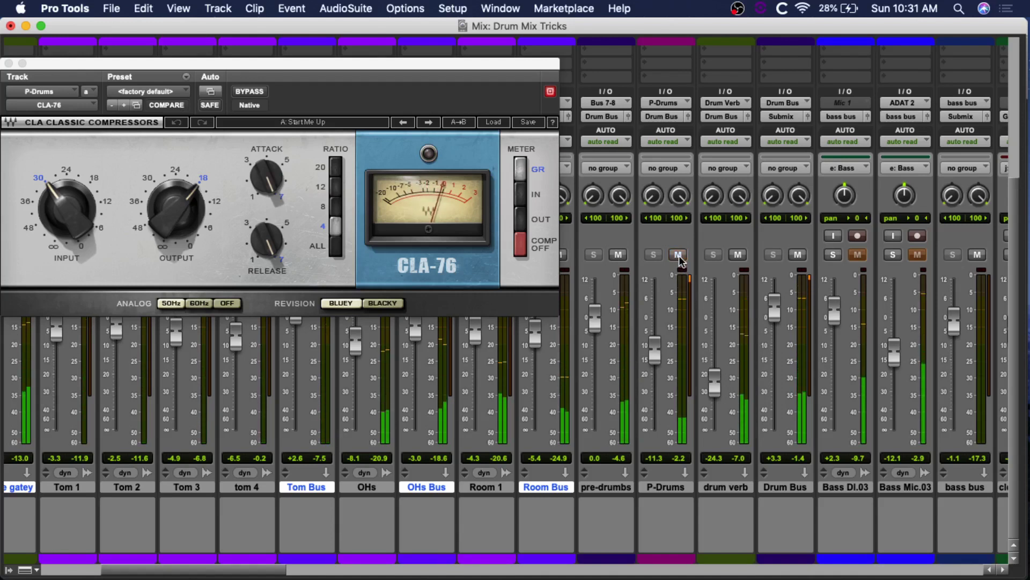
left_click(679, 255)
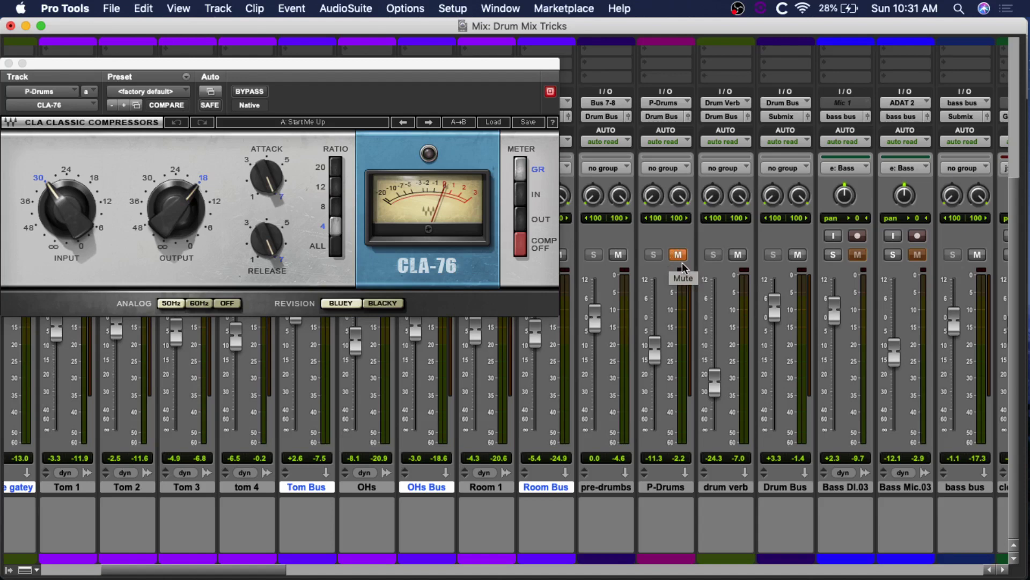
- Unsolo the drum tracks and toggle the P-Drums mute during full mix playback, leaving P-Drums unmuted
scroll(668, 265, "left", 5)
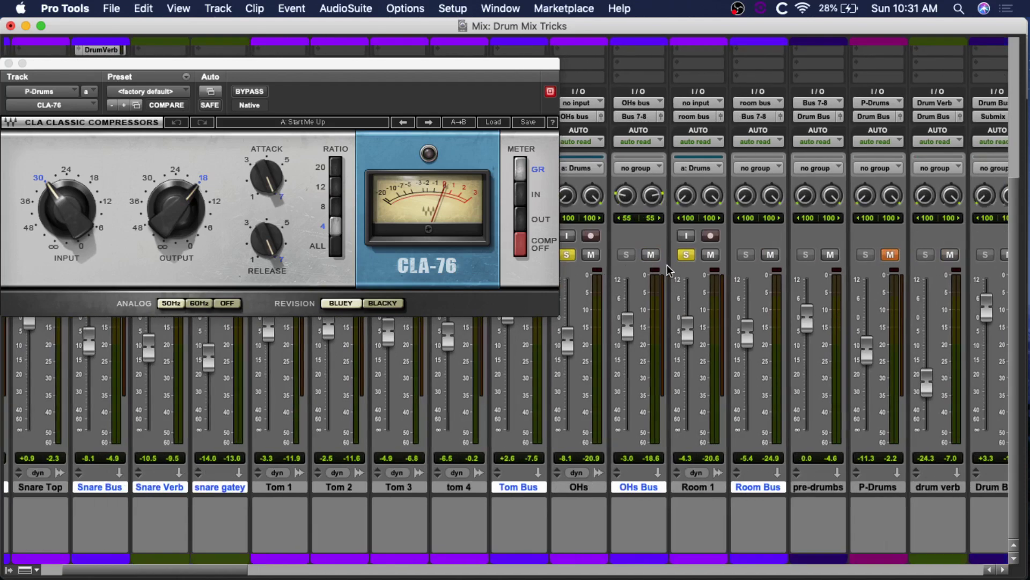
left_click(687, 255)
scroll(913, 258, "up", 2)
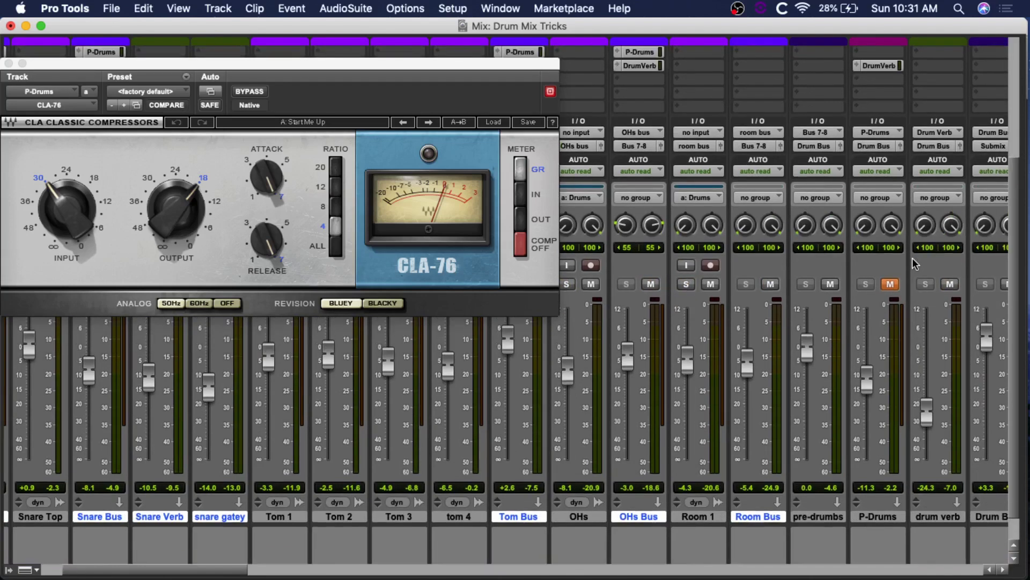
scroll(912, 258, "right", 2)
scroll(845, 314, "down", 2)
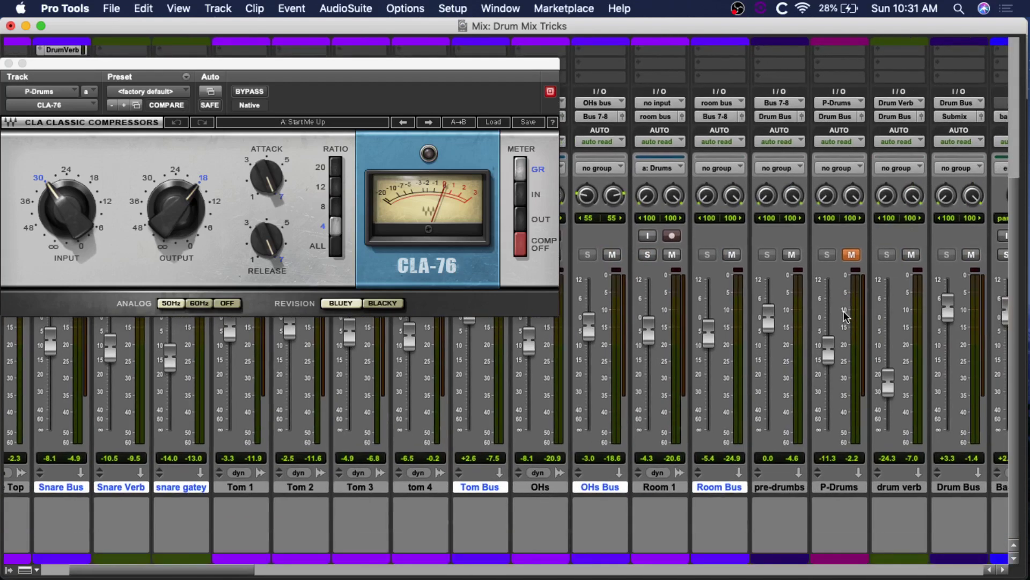
key("space")
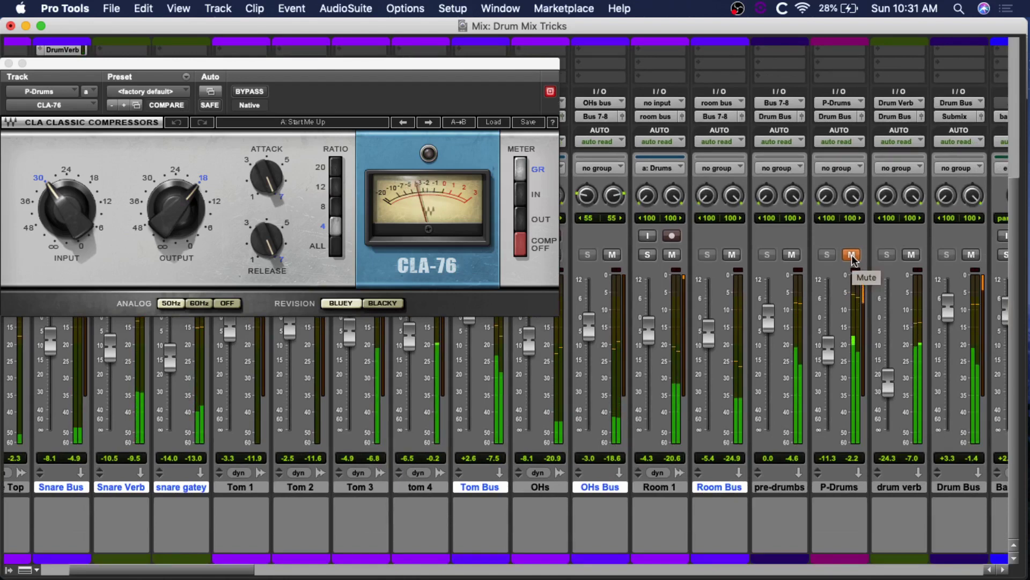
left_click(852, 256)
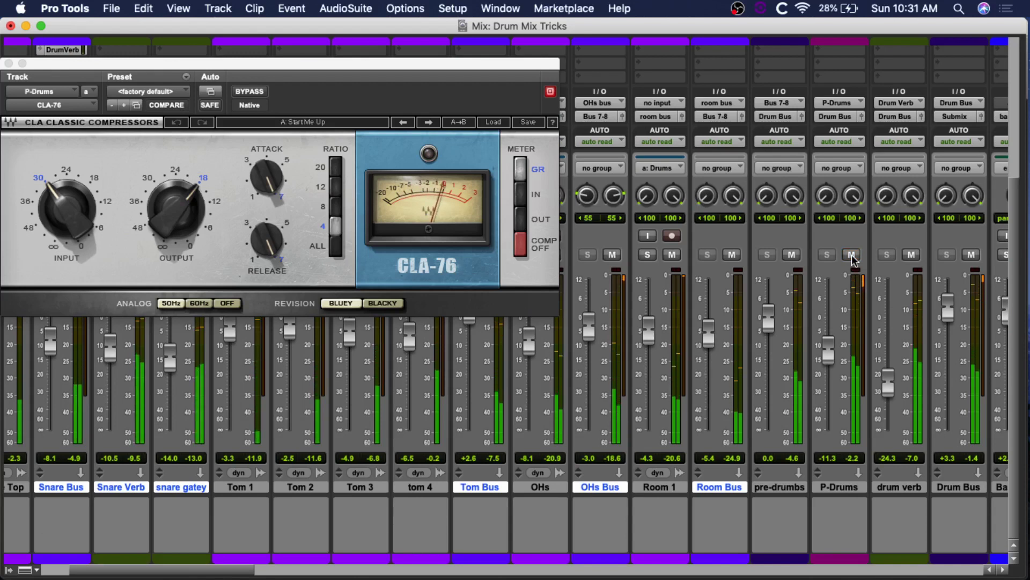
left_click(852, 256)
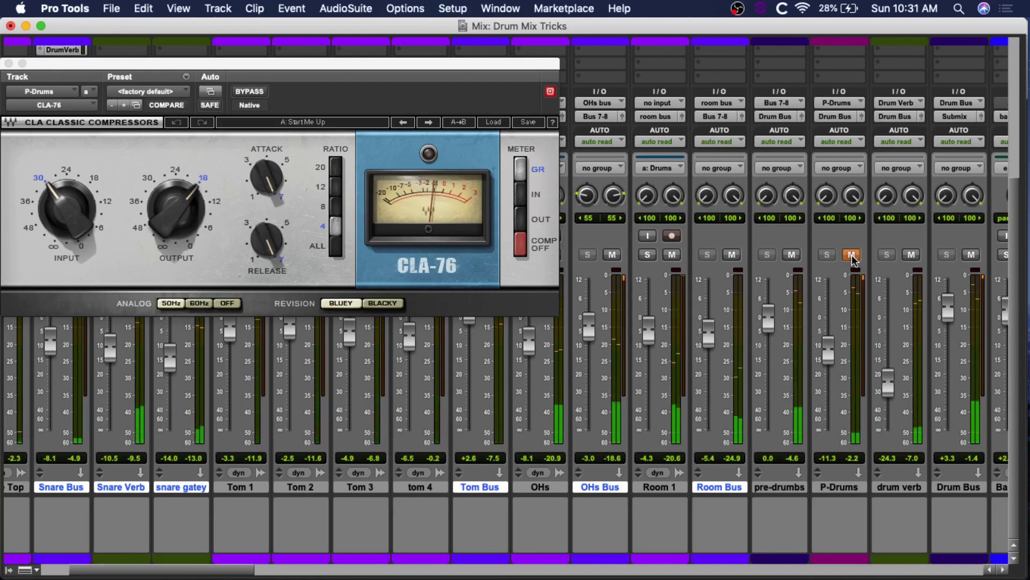
left_click(853, 255)
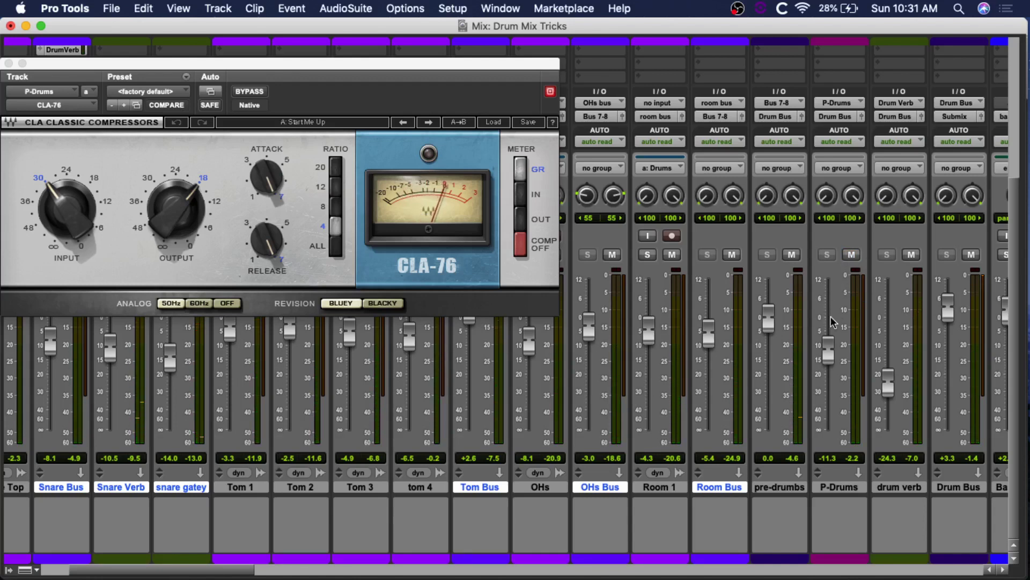
- Reposition the CLA-76 window over the mixer and bring the P-Drums inserts into view
scroll(831, 322, "right", 1)
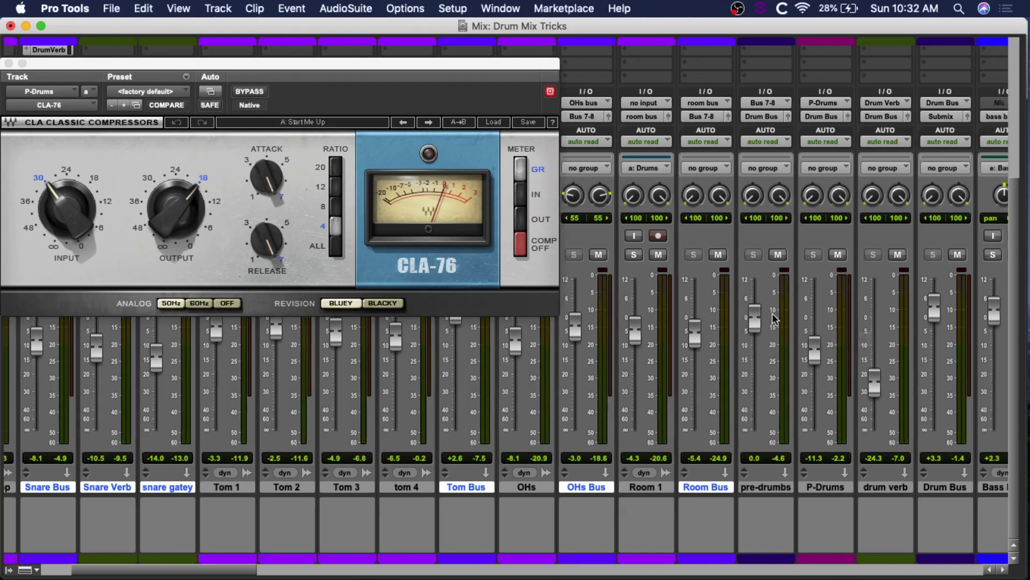
scroll(802, 327, "right", 1)
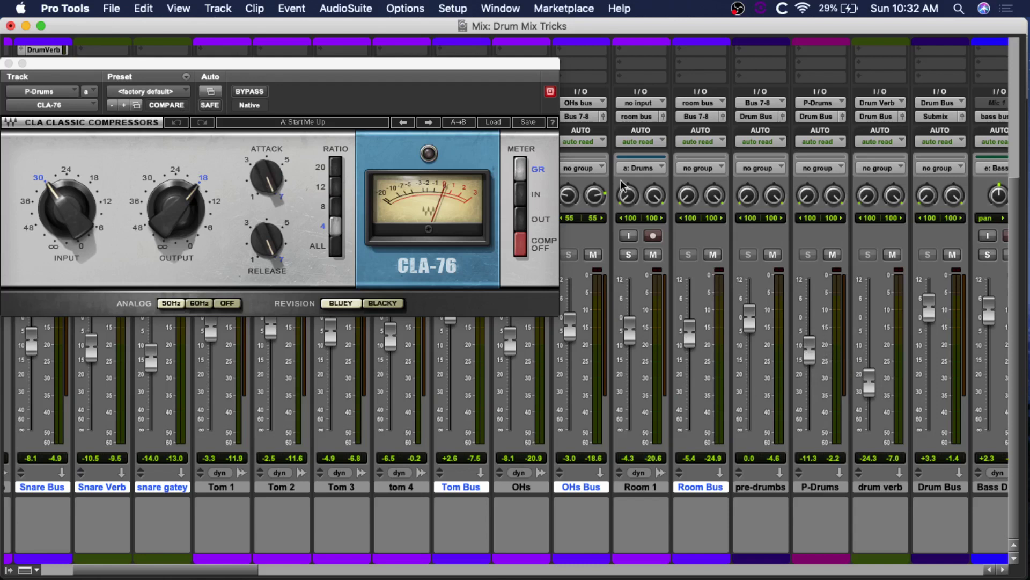
left_click_drag(478, 67, 567, 98)
scroll(845, 163, "up", 8)
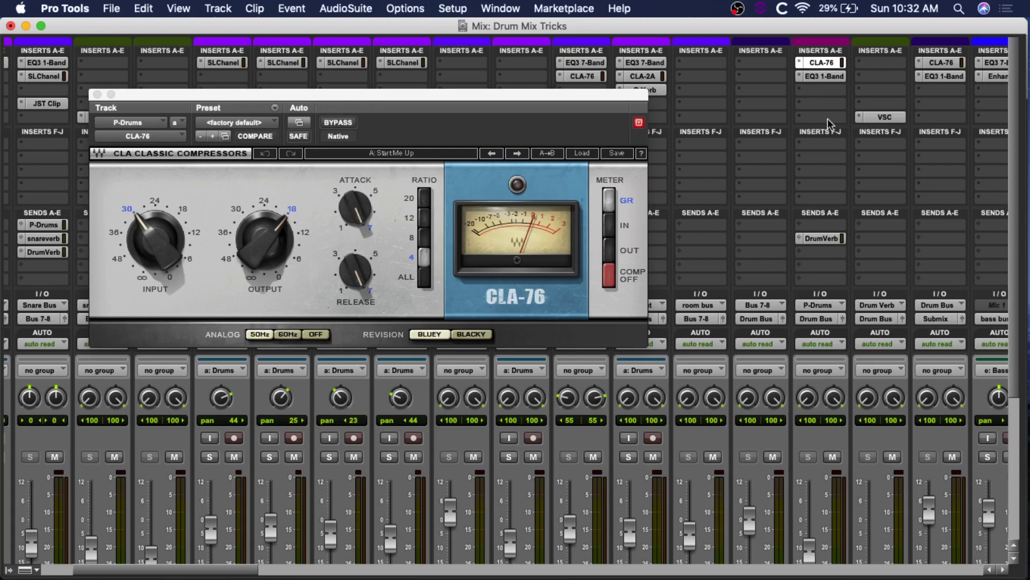
- Inspect the EQ3 1-Band settings on P-Drums, check the track in the mixer, and close the plug-in window
left_click(819, 77)
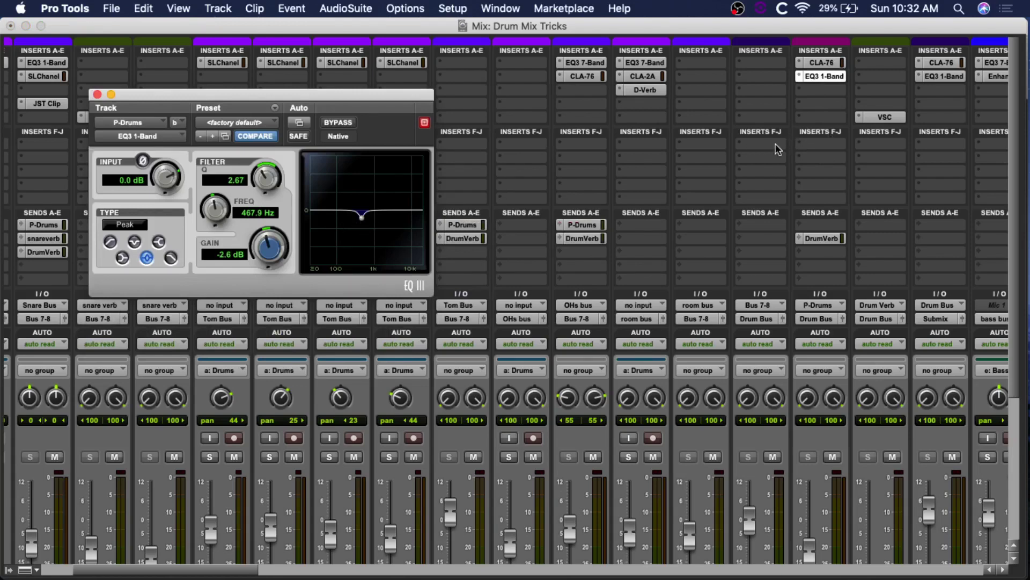
scroll(816, 123, "down", 5)
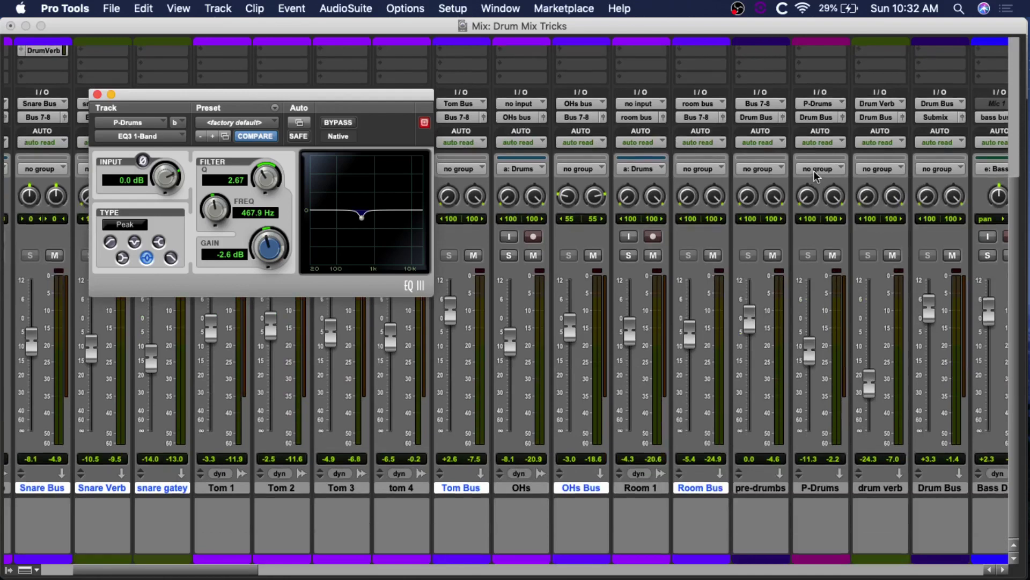
scroll(813, 170, "up", 5)
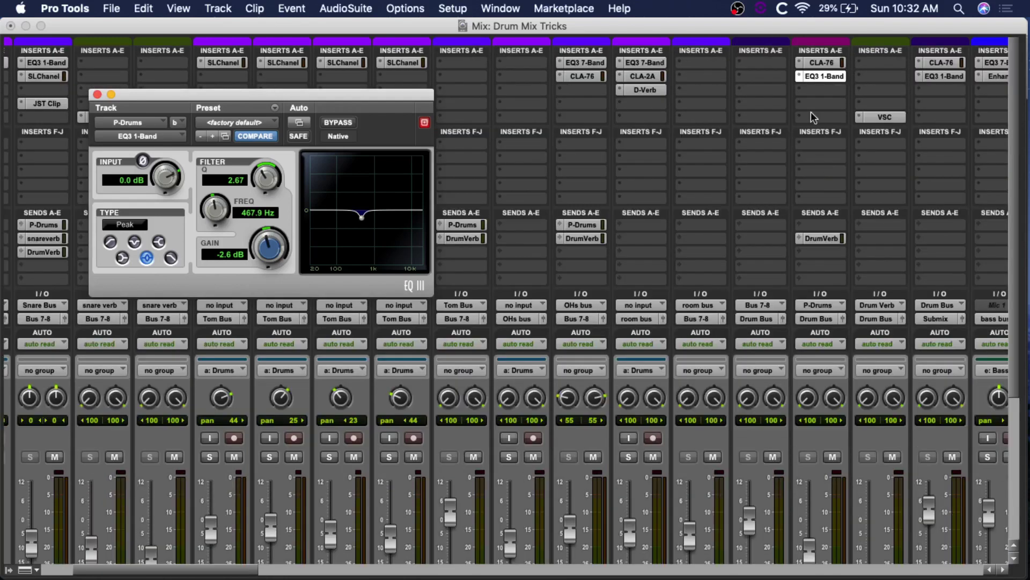
left_click(98, 94)
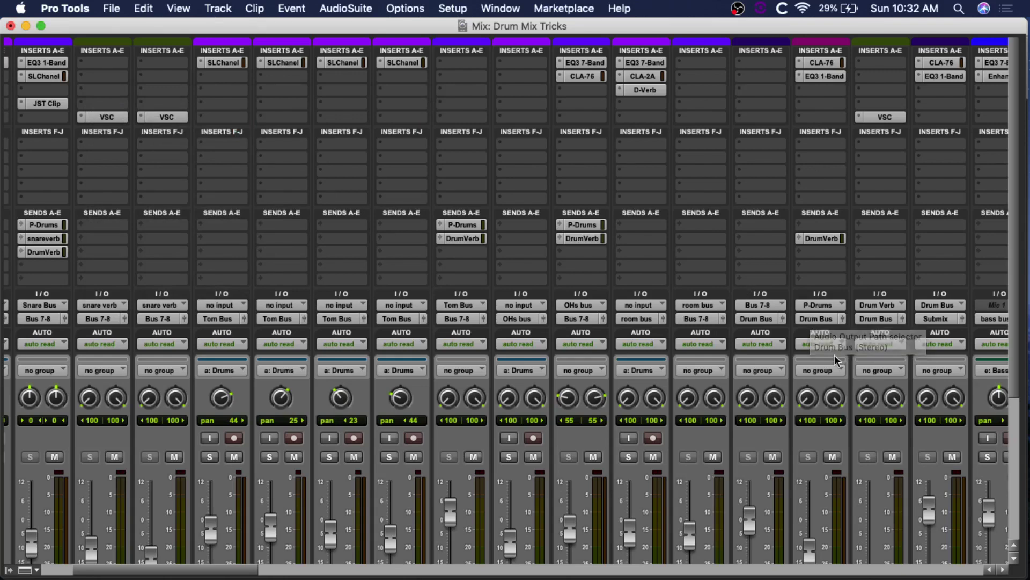
- Solo the grouped drum tracks and open the SLChannel plug-in on Kick Bus to show its LF band
scroll(833, 353, "left", 3)
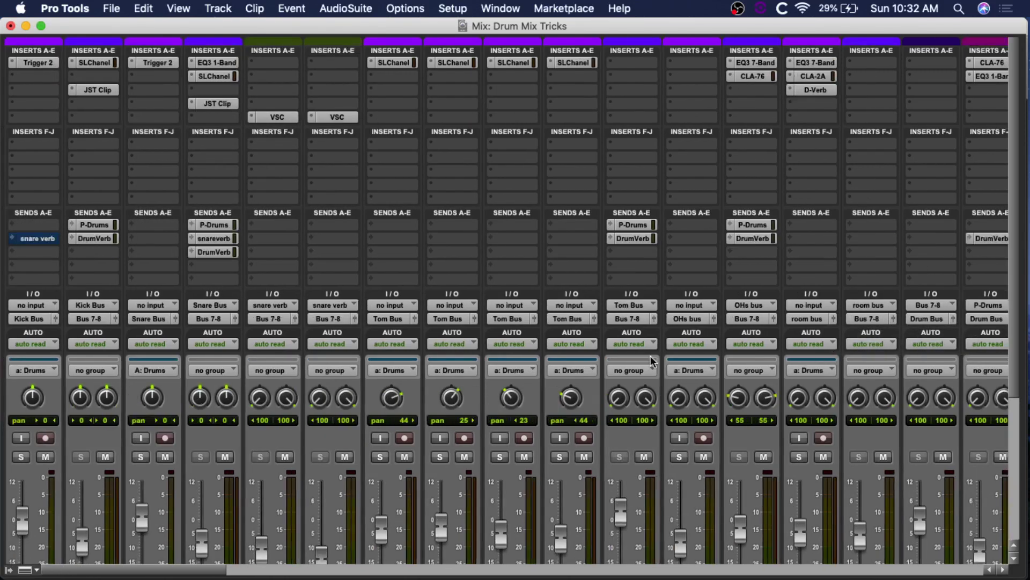
scroll(646, 356, "down", 5)
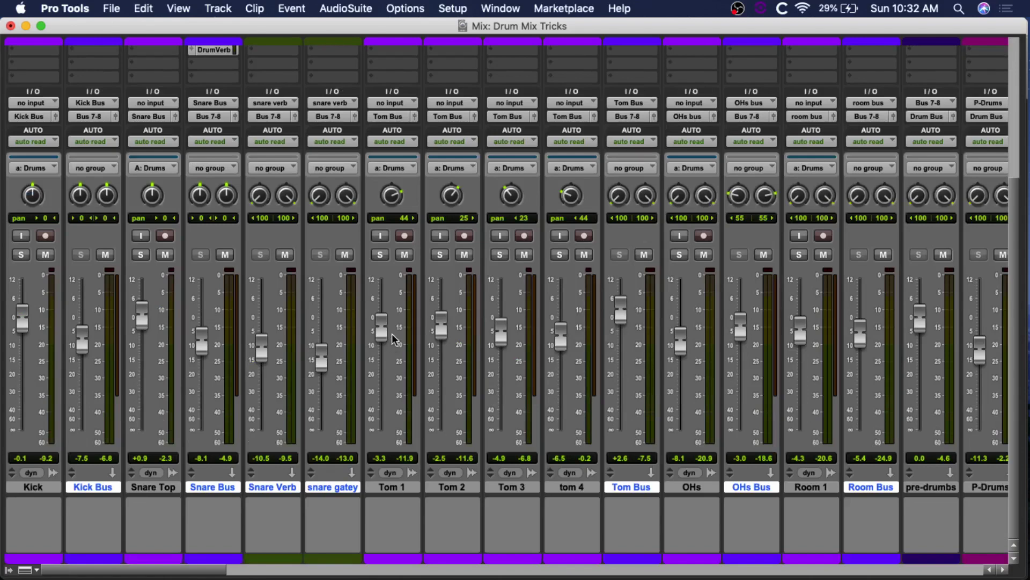
scroll(392, 335, "up", 5)
scroll(514, 343, "down", 5)
left_click(501, 256)
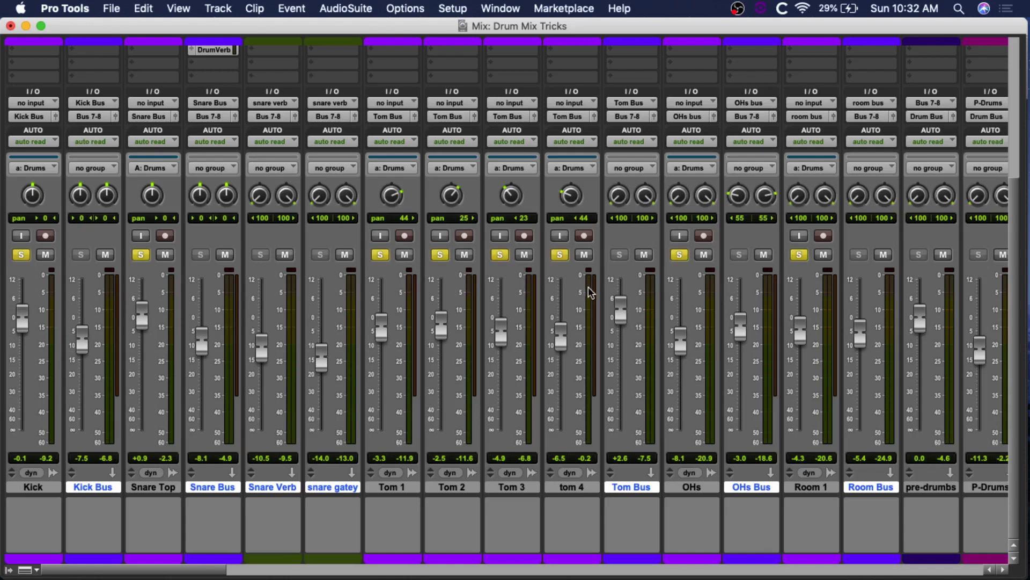
scroll(571, 285, "up", 5)
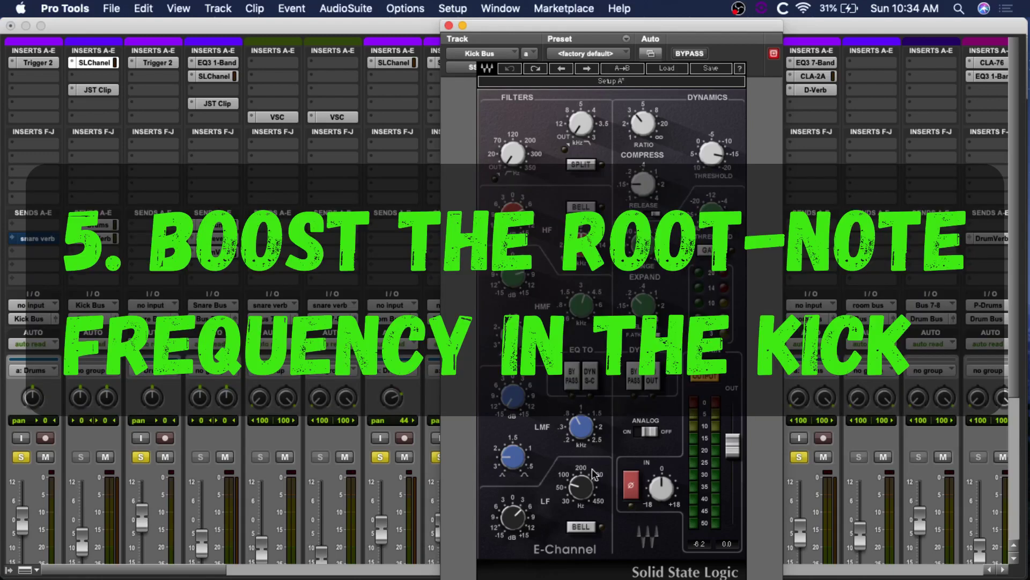
mouse_move(594, 488)
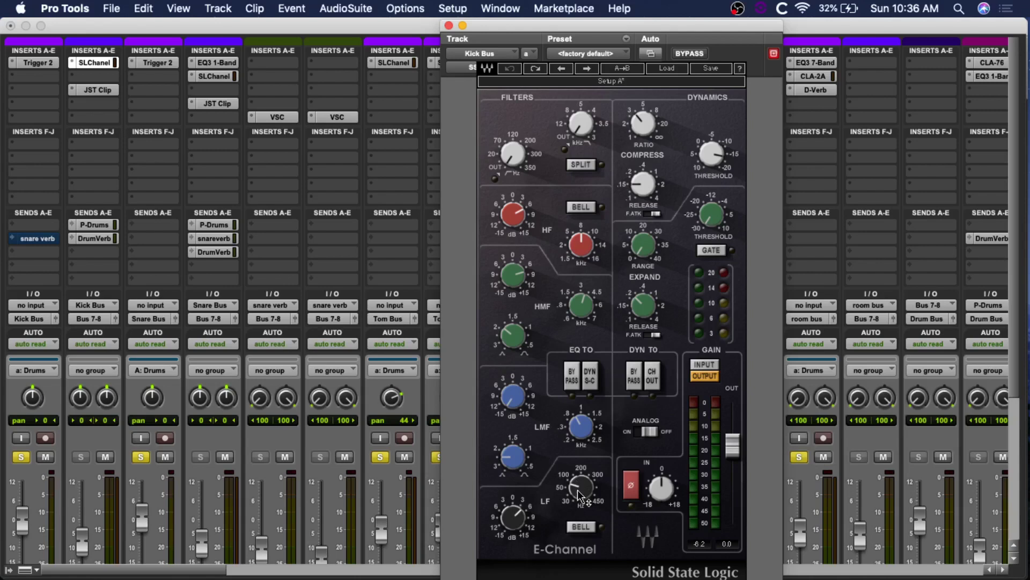
mouse_move(579, 493)
- Unsolo the drum tracks and disable the Drums group so that only the Kick track can be soloed
left_click(141, 458)
left_click(141, 457)
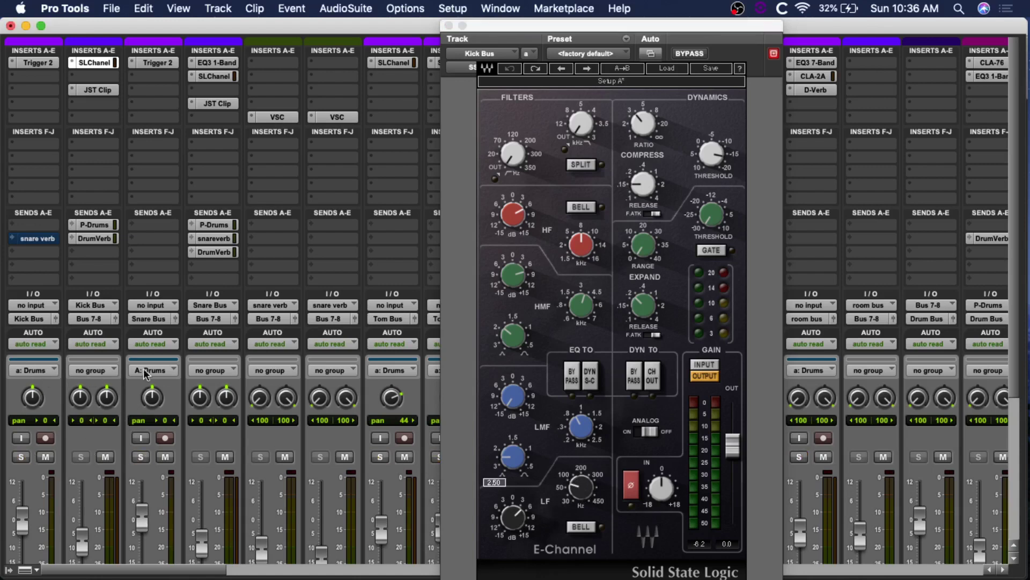
left_click(152, 371)
left_click(153, 382)
left_click(21, 457)
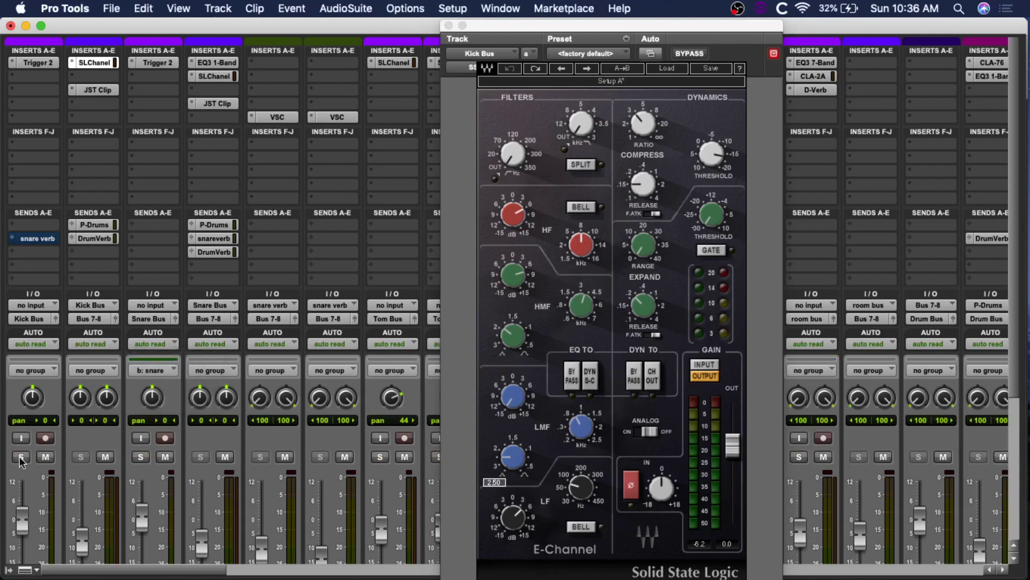
- Play the soloed kick and compare the Kick Bus LF boost with 0 dB LF gain, leaving the boost restored
key("space")
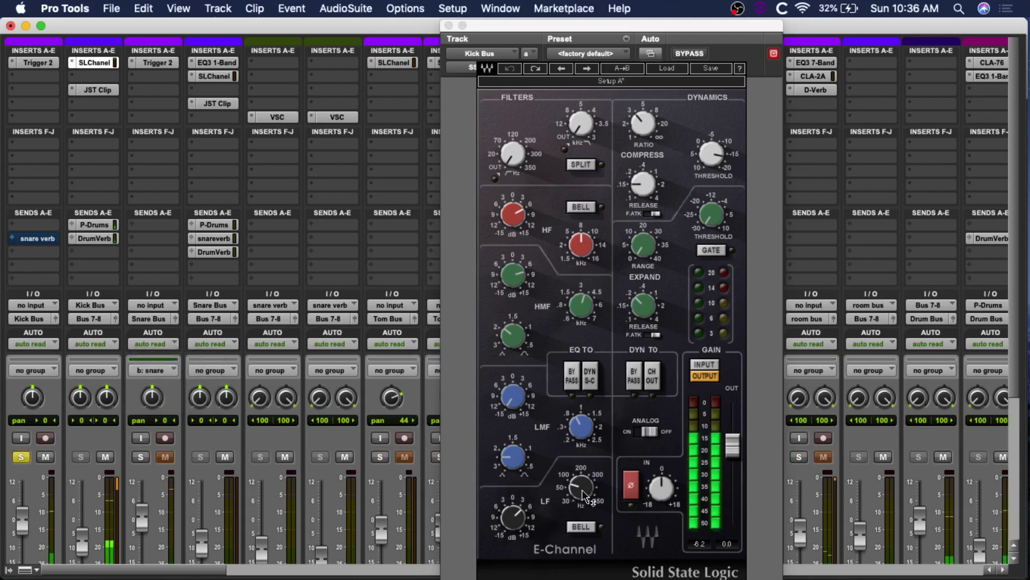
left_click_drag(574, 491, 581, 493)
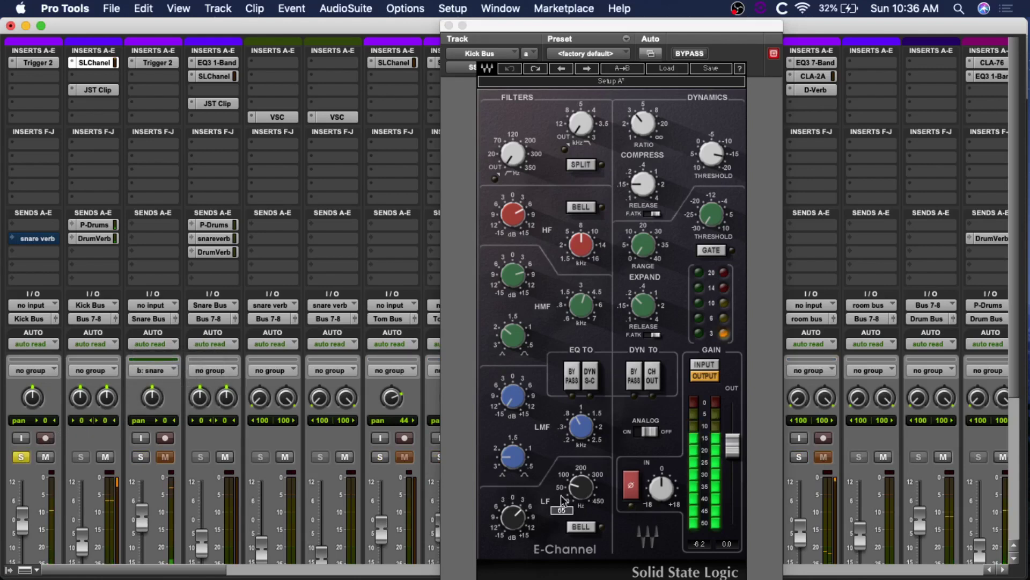
left_click(517, 515)
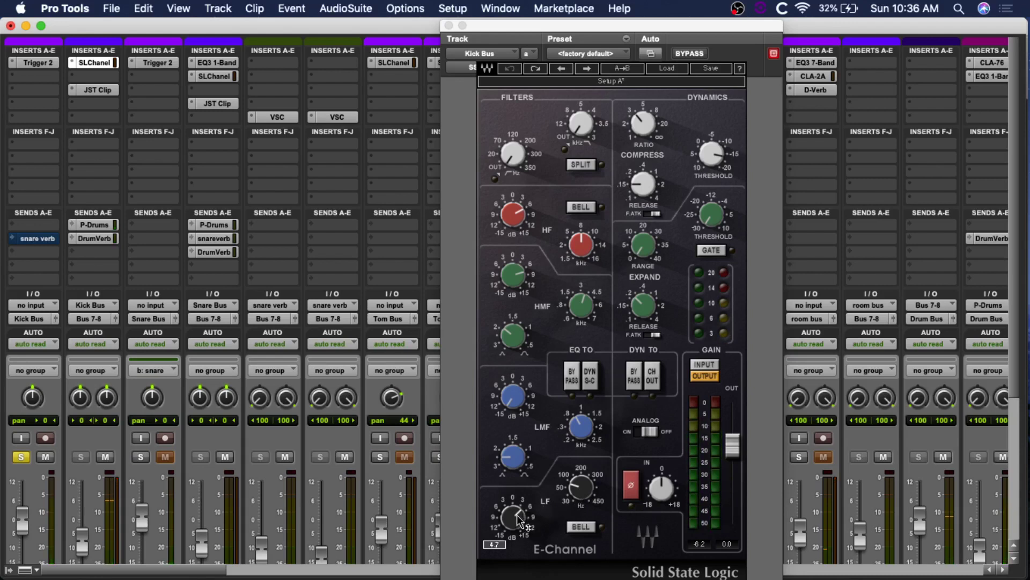
left_click(517, 514, "alt")
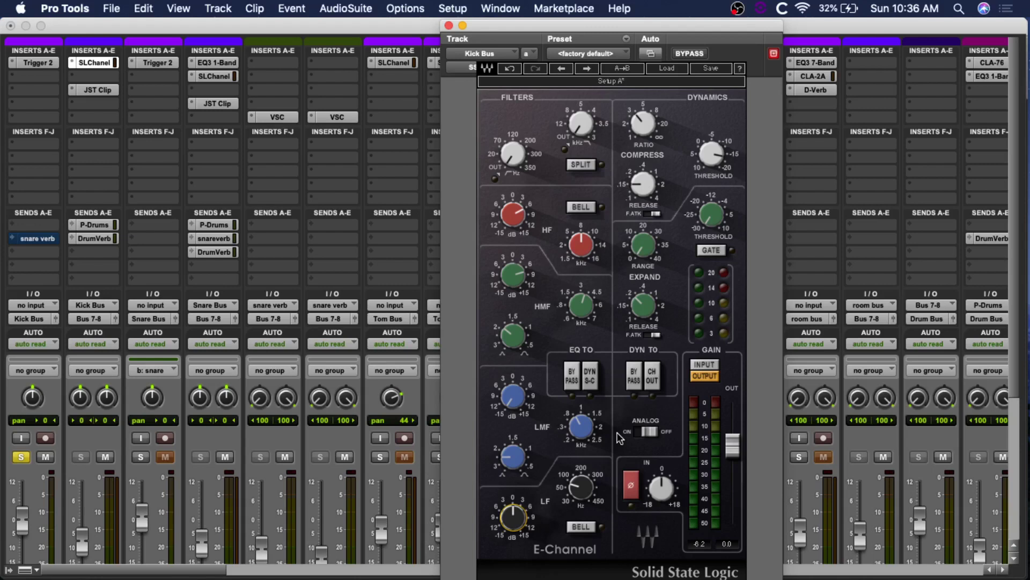
left_click(510, 69)
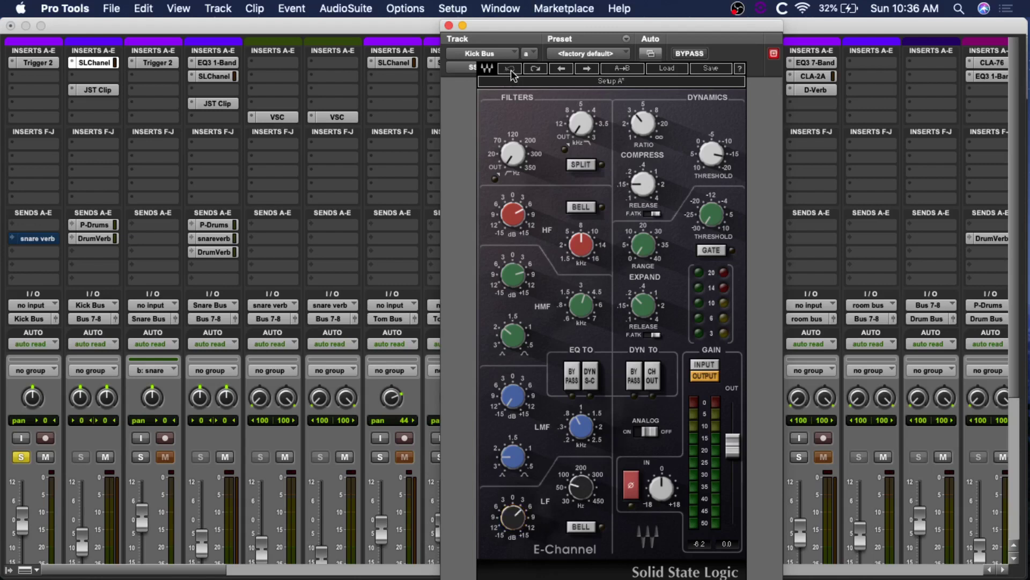
left_click(538, 69)
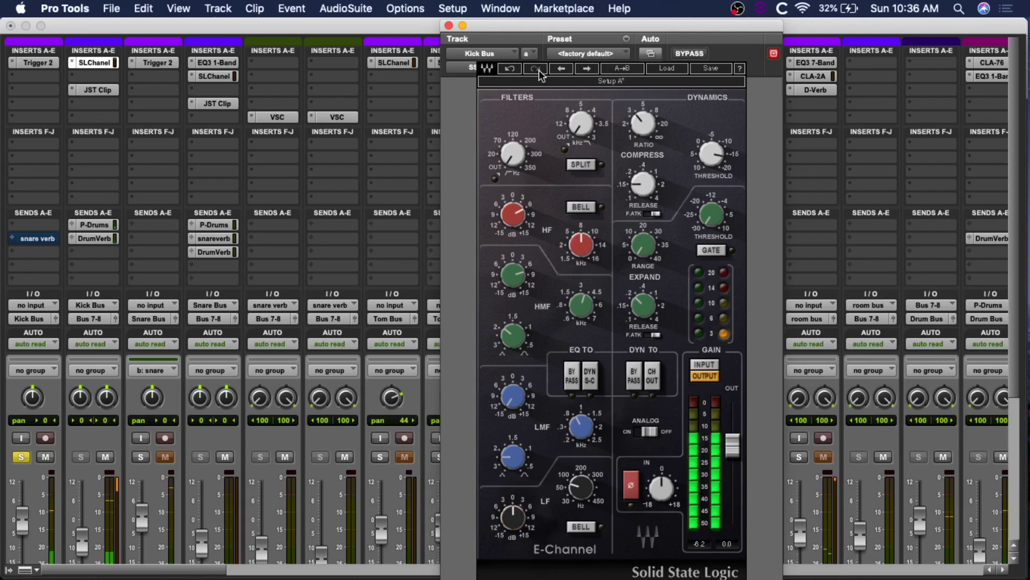
left_click(510, 69)
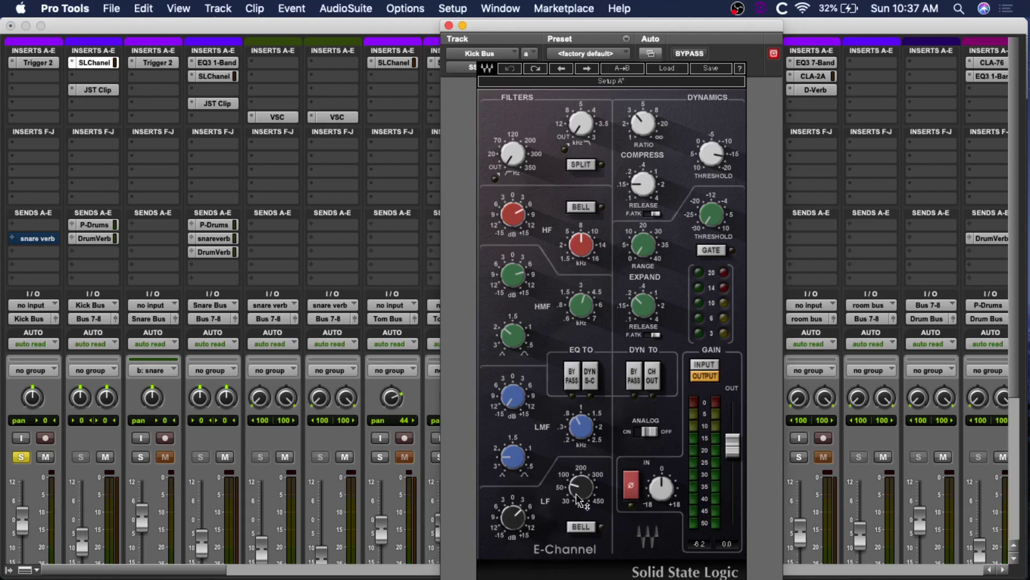
- Try a different LF frequency on the Kick Bus channel strip and undo it
mouse_move(581, 493)
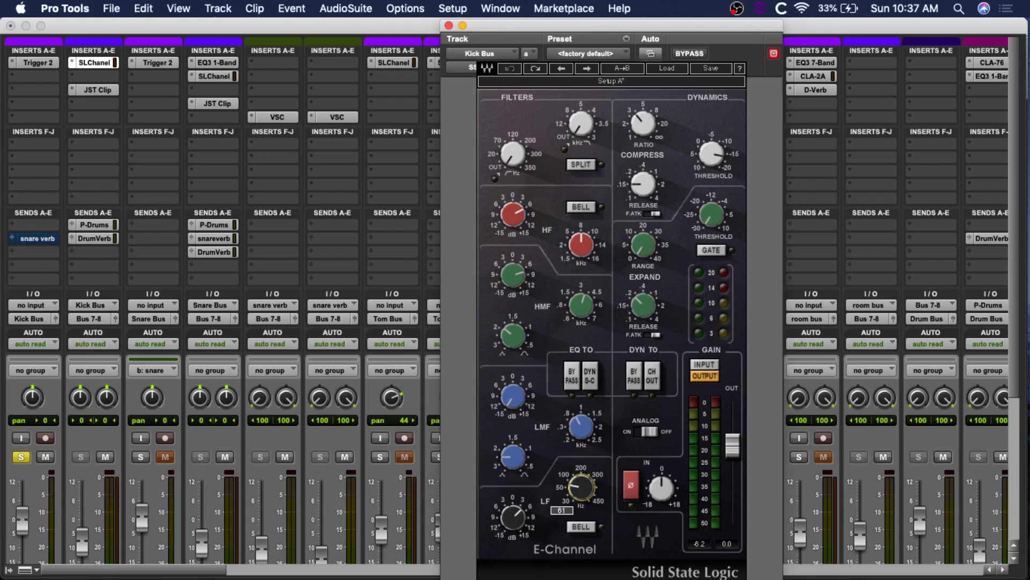
scroll(580, 489, "down", 3)
left_click(511, 70)
- Unsolo Kick and repeatedly redo and undo the last Kick Bus LF change during full mix playback to compare both states
left_click(23, 460)
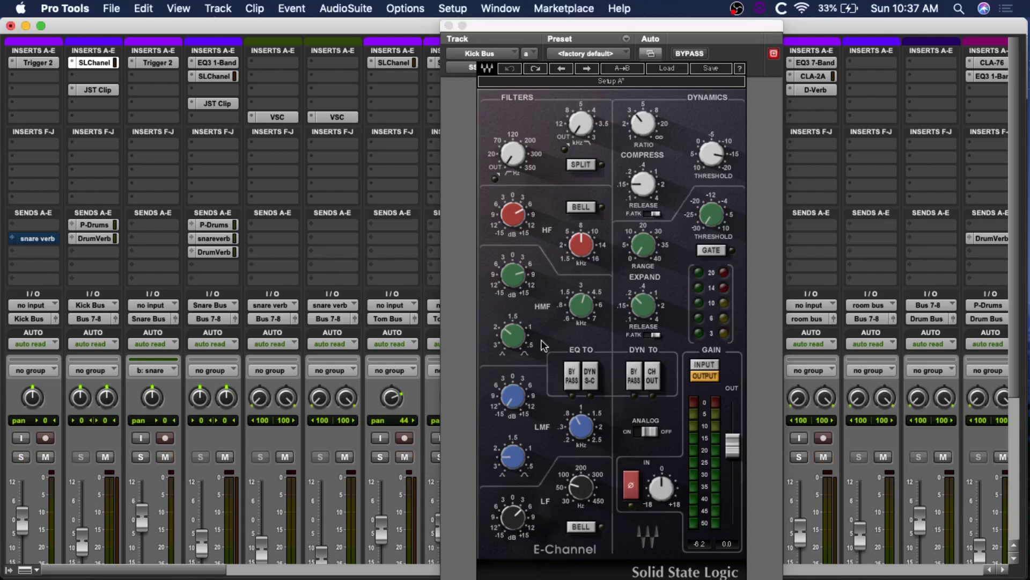
left_click(535, 71)
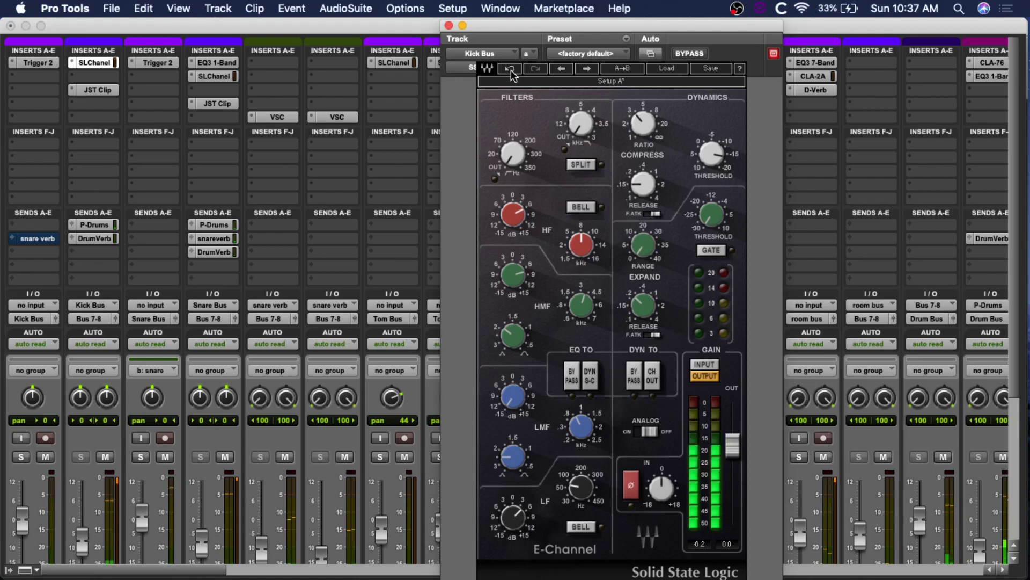
left_click(511, 68)
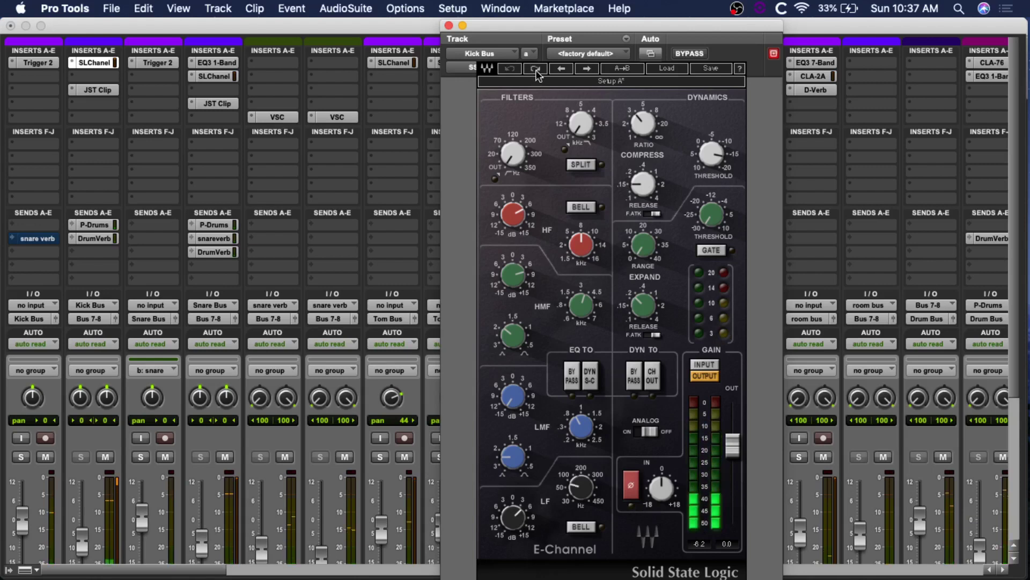
left_click(535, 70)
left_click(510, 68)
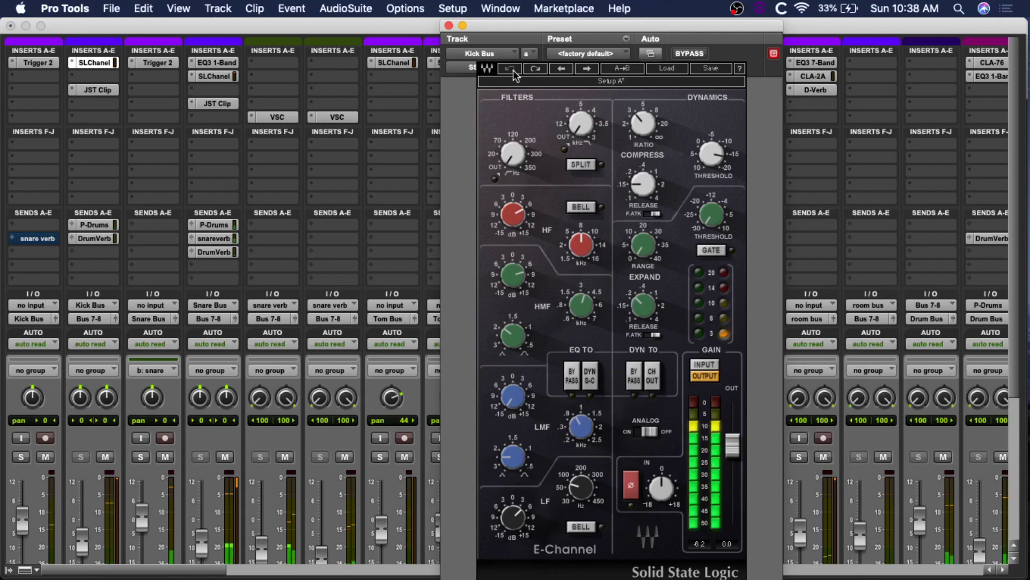
left_click(538, 70)
left_click(537, 71)
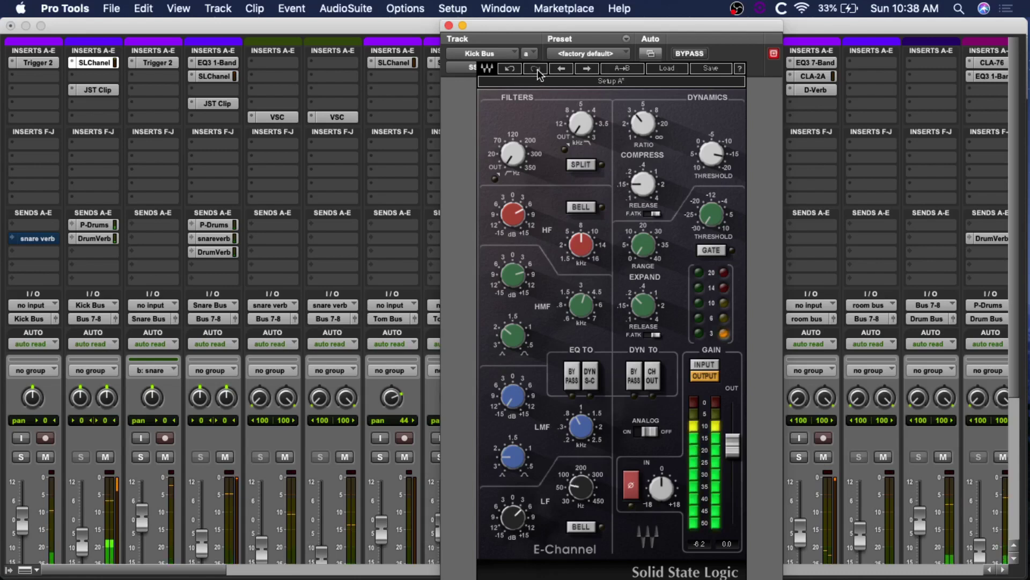
left_click(513, 70)
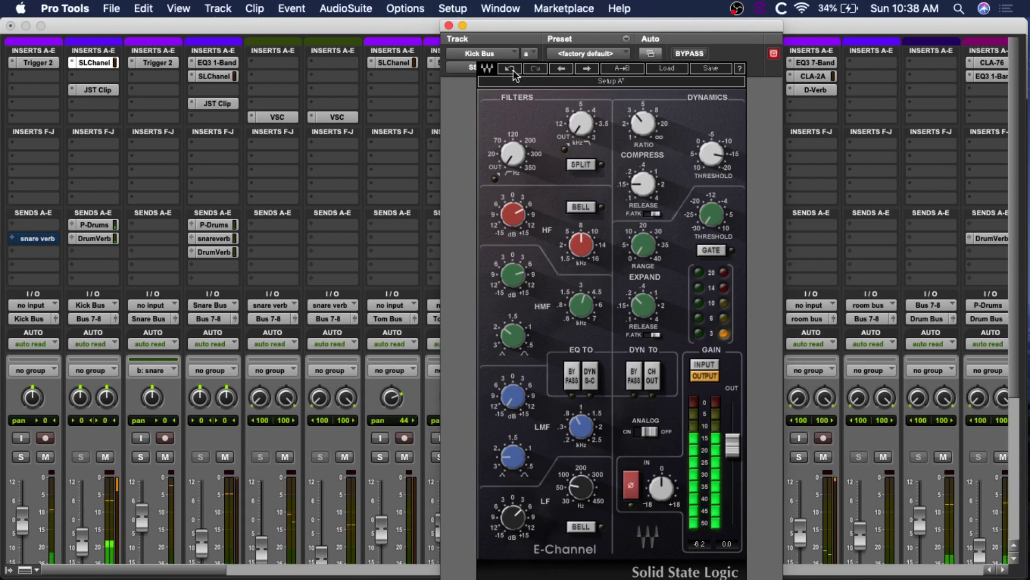